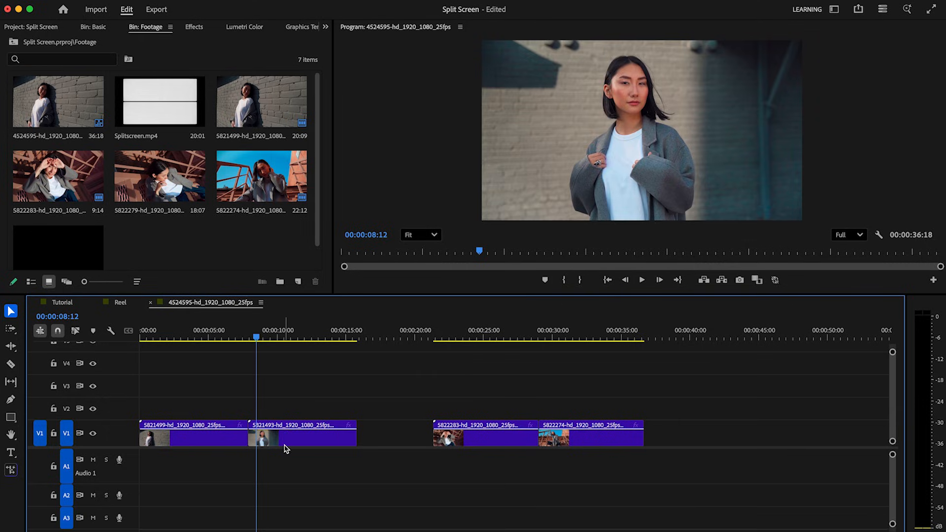
Stack the 5821493 clip on V2 above 5821499 and add split_screen_line_4k_thicker.png on V3, matched to the clips' length.
{"action": "left_click", "coordinate": [182, 339]}
{"action": "left_click_drag", "start_coordinate": [68, 255], "coordinate": [141, 393]}
{"action": "left_click_drag", "start_coordinate": [206, 380], "coordinate": [248, 382]}
{"action": "left_click", "coordinate": [198, 337]}
{"action": "left_click_drag", "start_coordinate": [197, 338], "coordinate": [193, 337]}
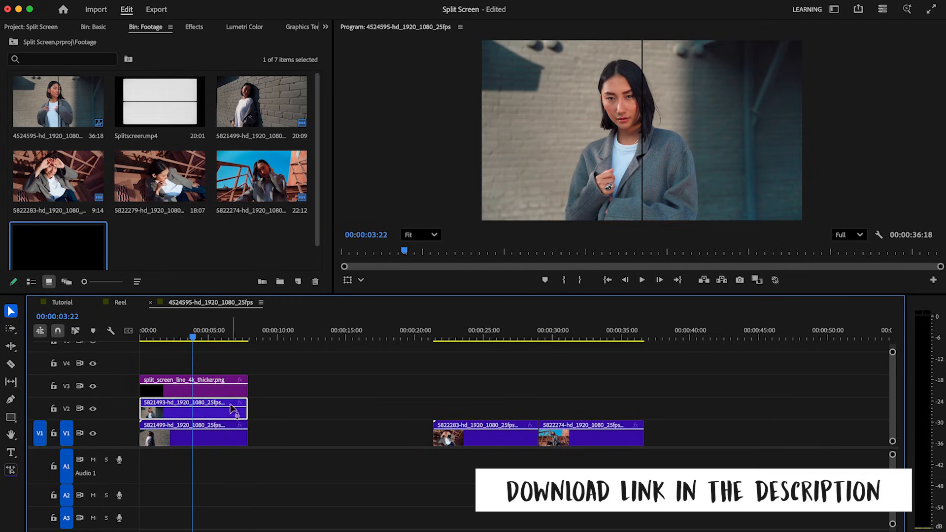
Check the V2 clip's built-in crop settings and search the effects library for "crop".
{"action": "left_click", "coordinate": [325, 28]}
{"action": "left_click", "coordinate": [364, 136]}
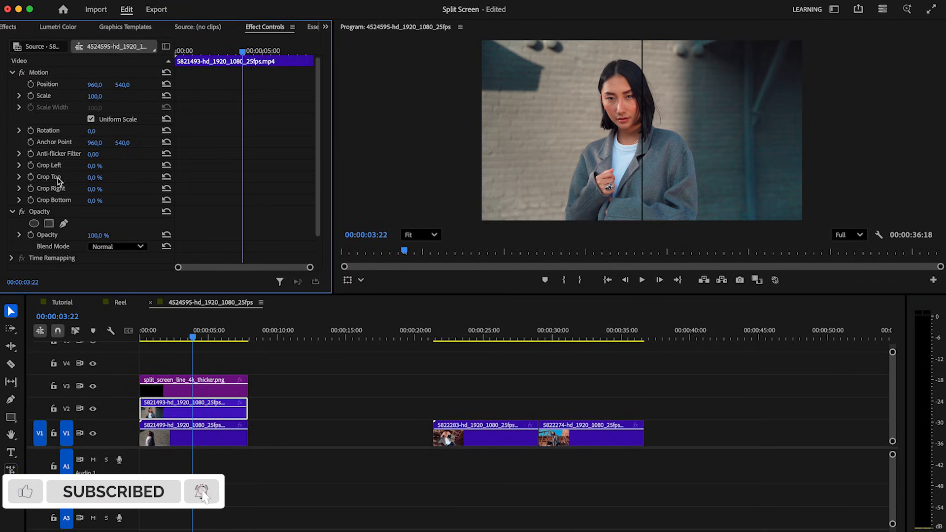
{"action": "left_click", "coordinate": [325, 27]}
{"action": "left_click", "coordinate": [339, 82]}
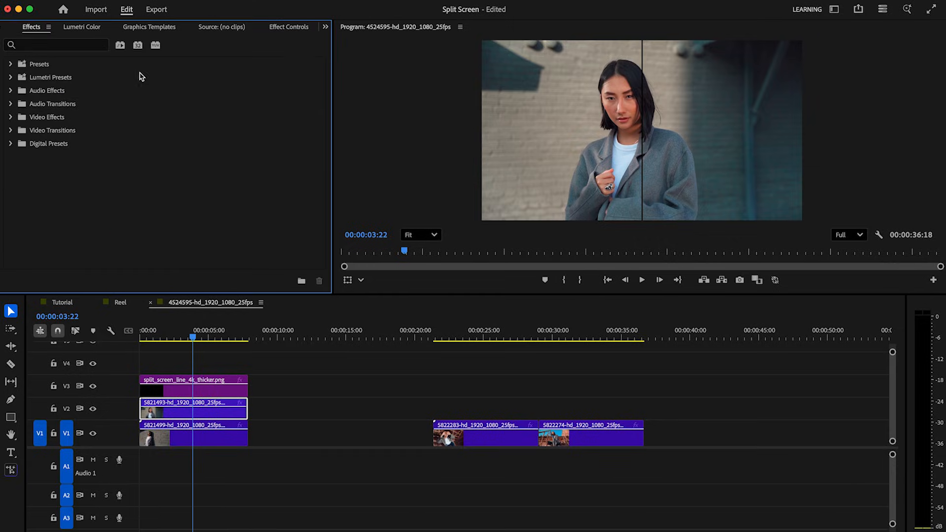
{"action": "type", "text": "crop"}
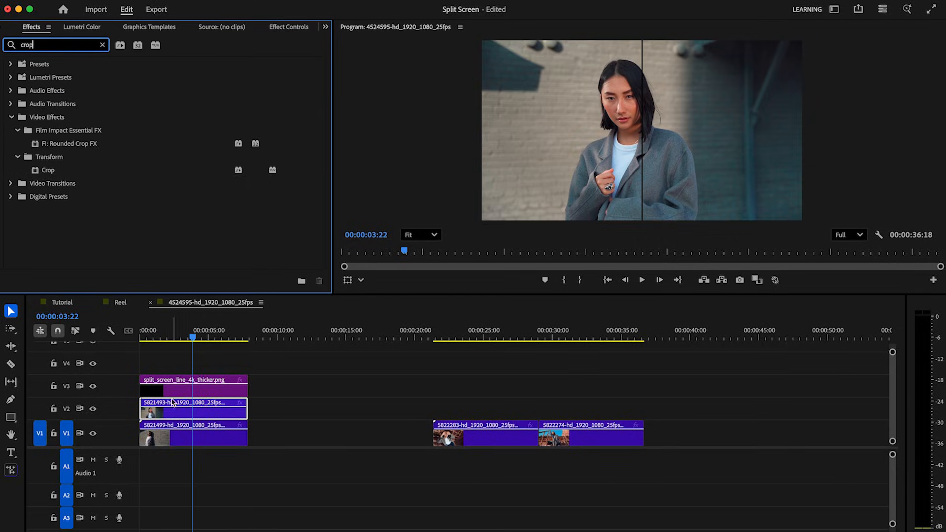
Set the 5821493 clip's horizontal position to 491 and its Crop Right to 25,5 %.
{"action": "left_click", "coordinate": [325, 27]}
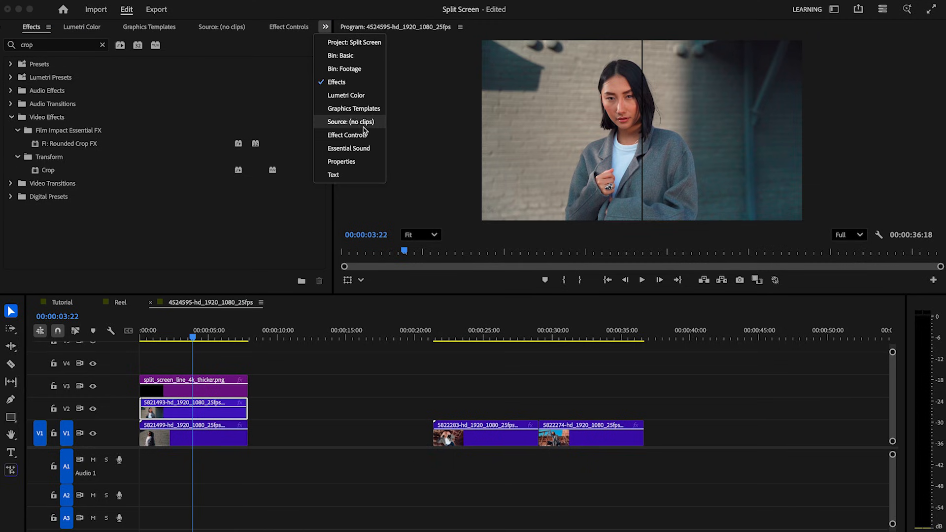
{"action": "left_click", "coordinate": [365, 134]}
{"action": "left_click_drag", "start_coordinate": [94, 81], "coordinate": [37, 82]}
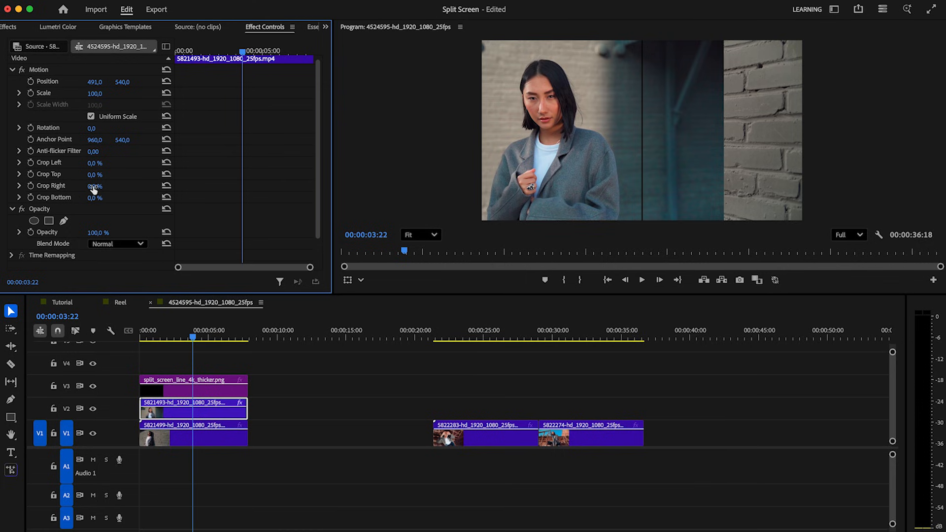
{"action": "left_click_drag", "start_coordinate": [94, 190], "coordinate": [106, 190]}
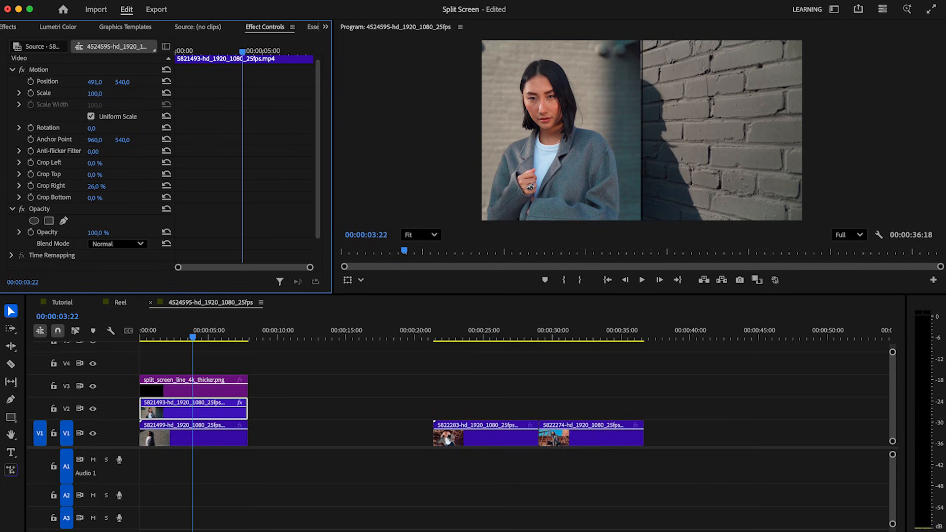
{"action": "left_click_drag", "start_coordinate": [674, 297], "coordinate": [644, 440]}
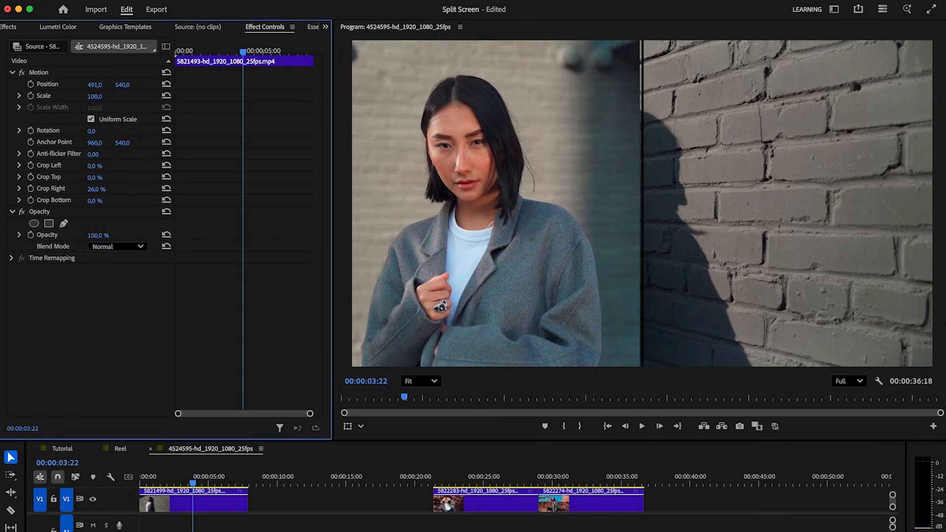
{"action": "type", "text": "25,5"}
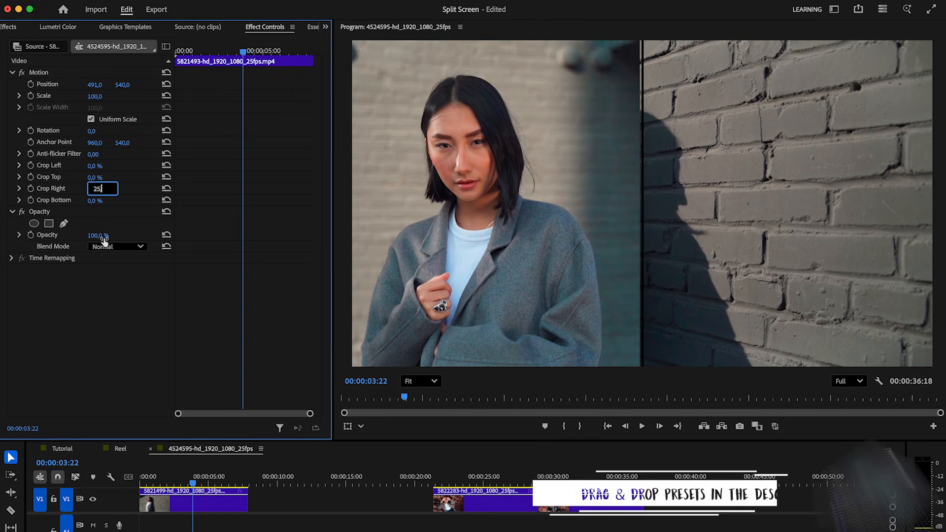
{"action": "left_click", "coordinate": [90, 334]}
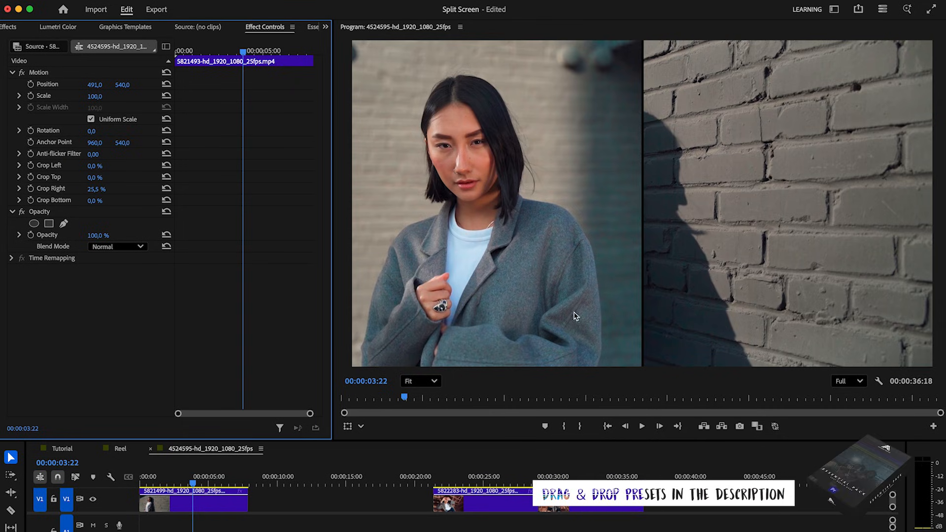
Set the horizontal position of the 5821499 clip on V1 to 1854.
{"action": "left_click_drag", "start_coordinate": [609, 441], "coordinate": [620, 319]}
{"action": "left_click", "coordinate": [207, 446]}
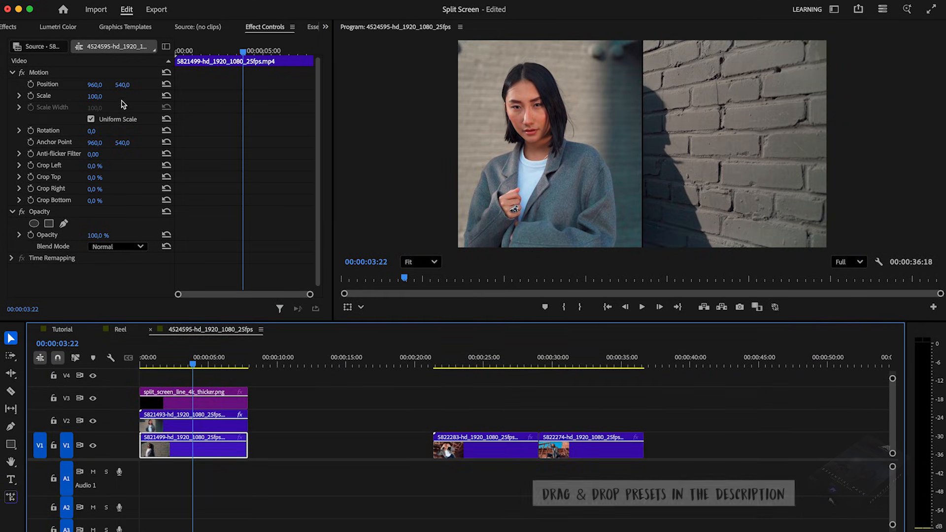
{"action": "left_click_drag", "start_coordinate": [94, 85], "coordinate": [255, 85]}
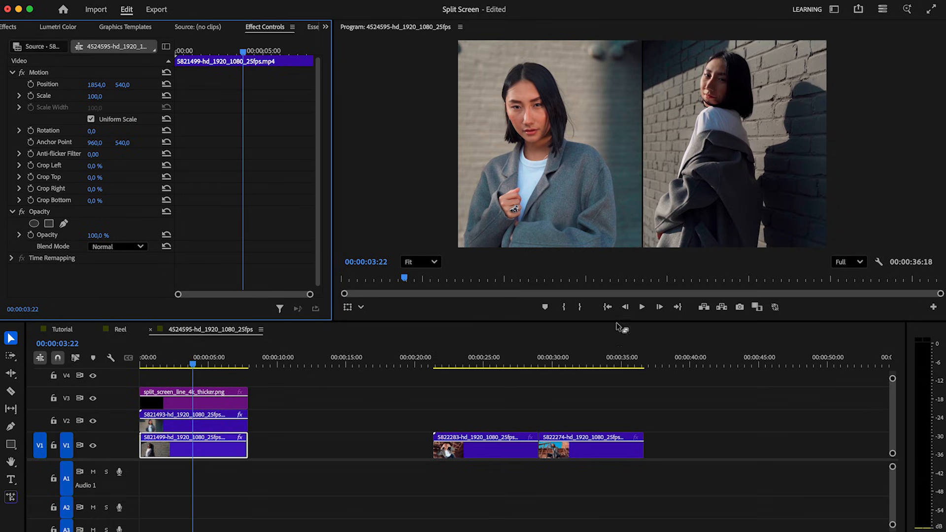
Play back the vertical split screen from the start of the sequence.
{"action": "left_click", "coordinate": [608, 307]}
{"action": "left_click", "coordinate": [643, 307]}
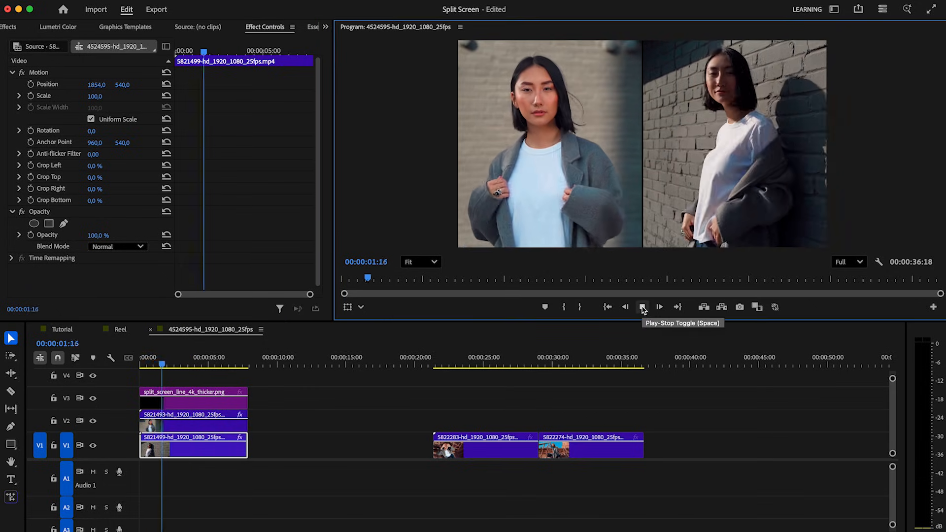
{"action": "left_click", "coordinate": [642, 307]}
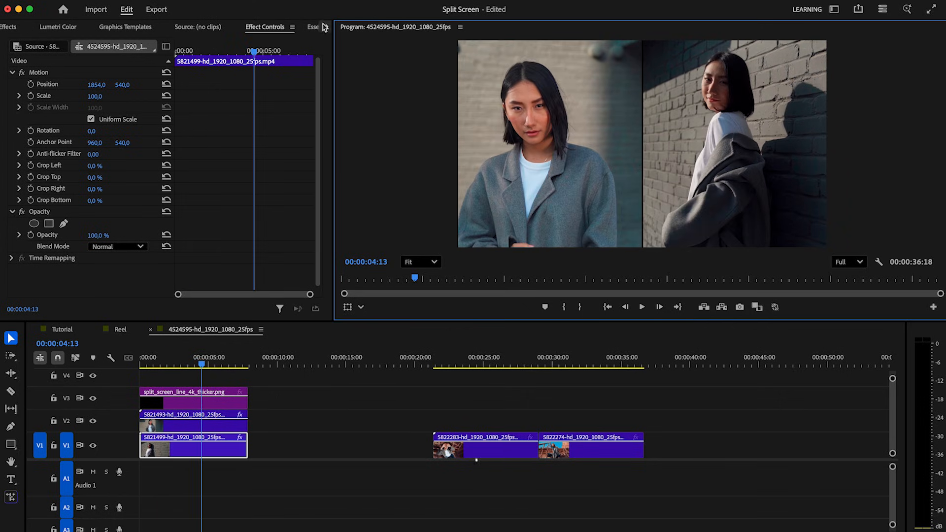
Add Splitscreen.mp4 from the Footage bin on V3 above the second pair of clips and trim it to their end.
{"action": "left_click", "coordinate": [324, 27]}
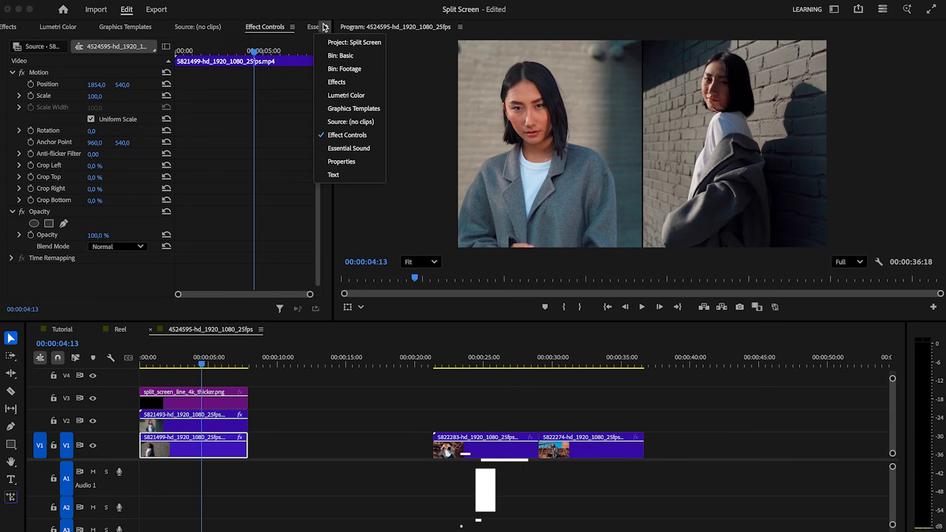
{"action": "left_click", "coordinate": [347, 55]}
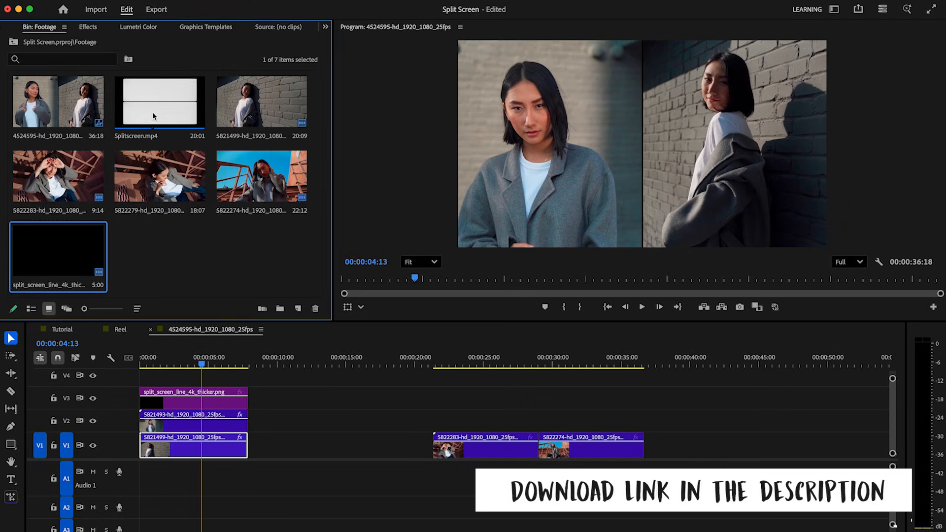
{"action": "left_click_drag", "start_coordinate": [234, 152], "coordinate": [443, 398]}
{"action": "left_click_drag", "start_coordinate": [709, 399], "coordinate": [642, 407]}
{"action": "left_click", "coordinate": [567, 392]}
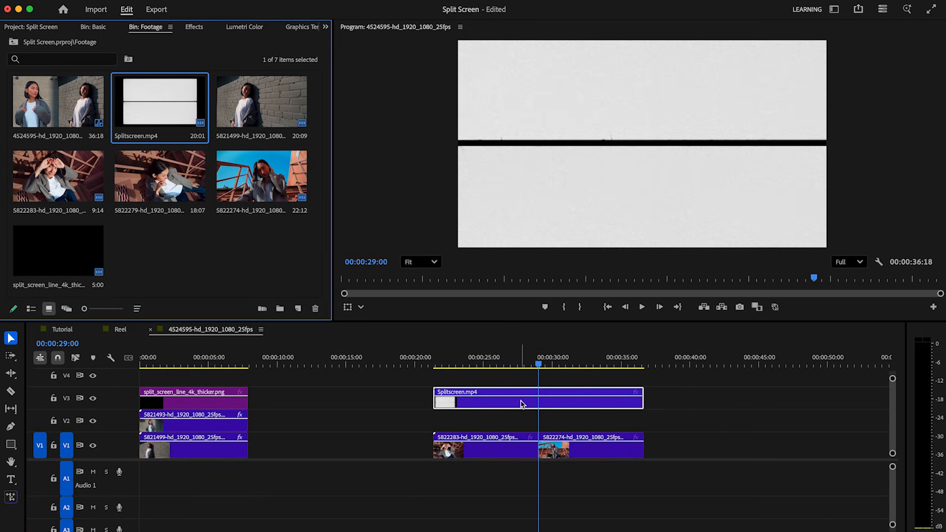
Scale the Splitscreen.mp4 overlay to the frame size.
{"action": "right_click", "coordinate": [521, 405]}
{"action": "scroll", "coordinate": [606, 394], "scroll_direction": "down", "scroll_amount": 10}
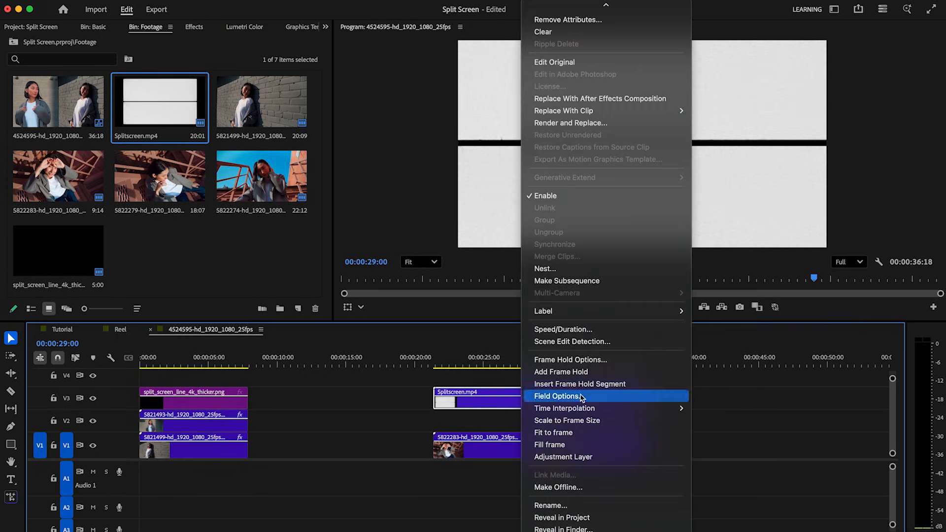
{"action": "left_click", "coordinate": [580, 421]}
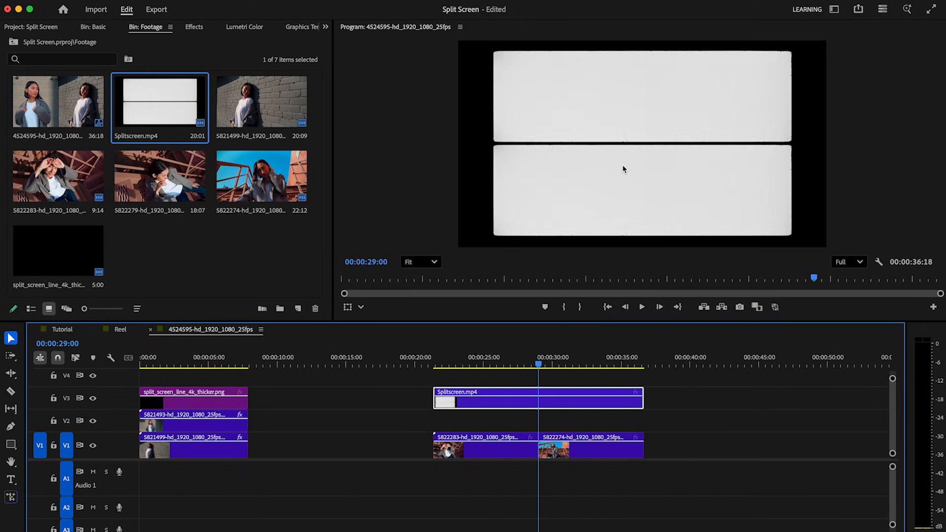
Stack the 5822274 clip on V2 above 5822283 and trim Splitscreen.mp4 to the same end.
{"action": "left_click_drag", "start_coordinate": [552, 453], "coordinate": [469, 423]}
{"action": "left_click_drag", "start_coordinate": [641, 405], "coordinate": [538, 404]}
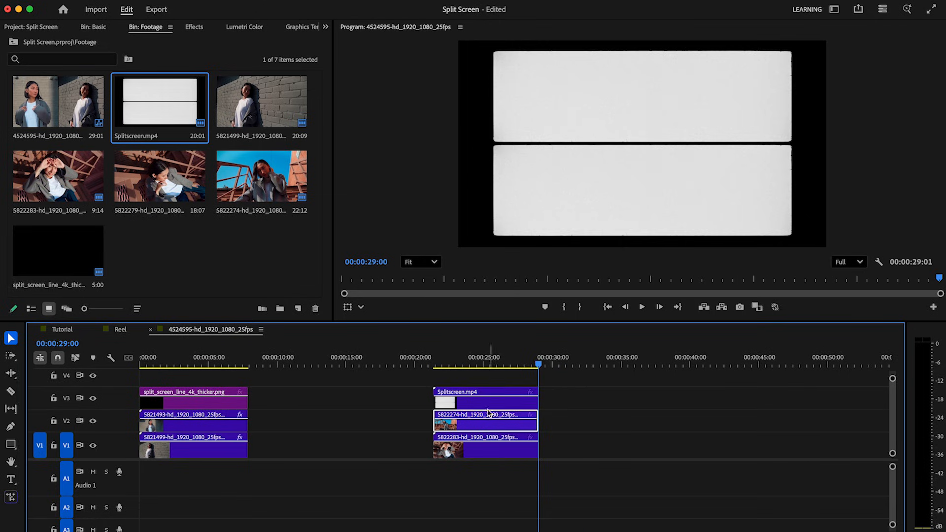
Set the blend mode of the Splitscreen.mp4 overlay to Multiply.
{"action": "left_click", "coordinate": [325, 27]}
{"action": "left_click", "coordinate": [348, 135]}
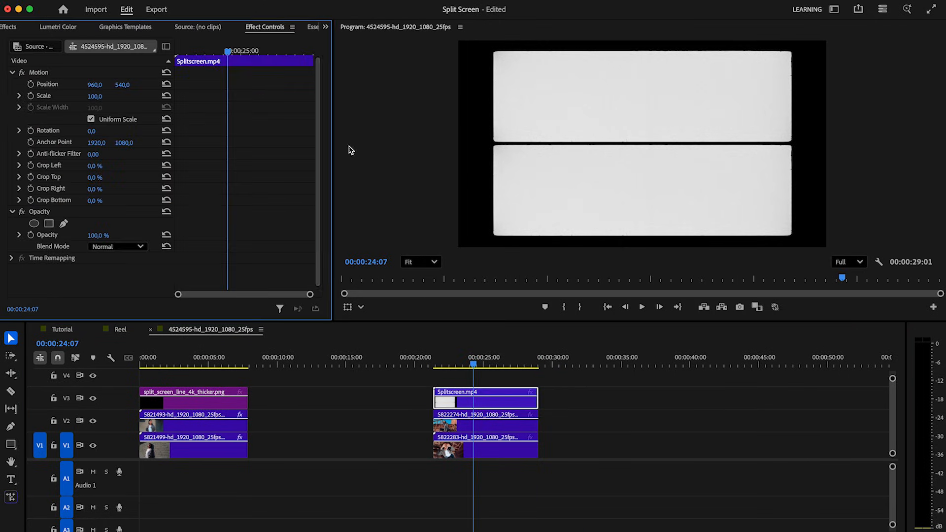
{"action": "left_click", "coordinate": [125, 248]}
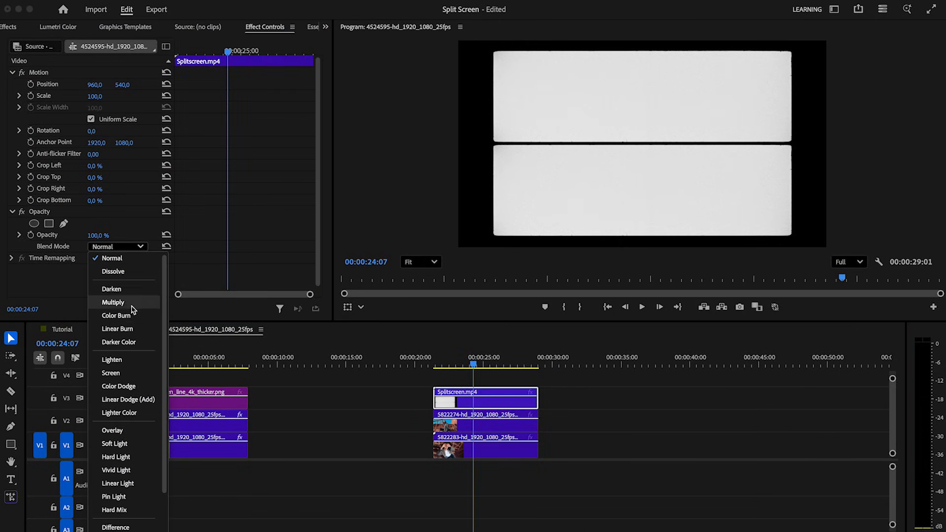
{"action": "left_click", "coordinate": [113, 302]}
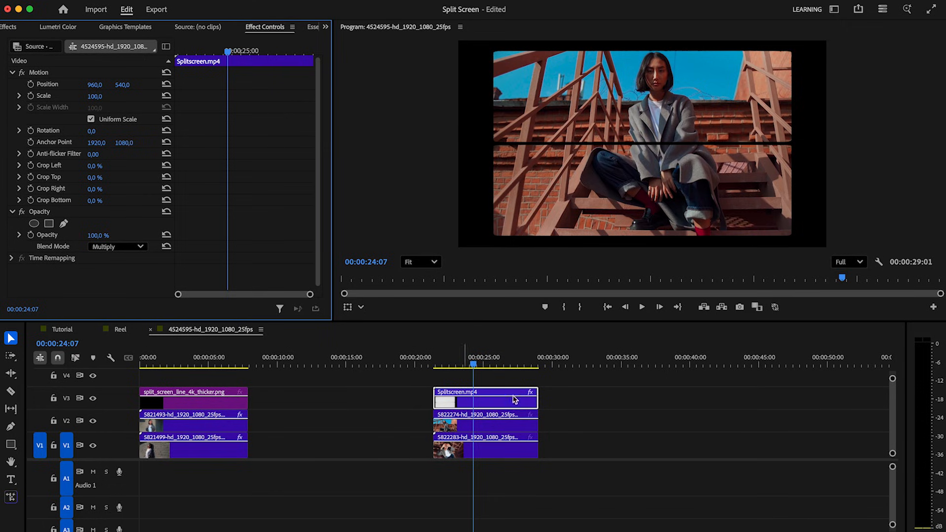
Set the 5822274 clip's vertical position to 533 and its Crop Bottom to 49 %.
{"action": "left_click", "coordinate": [470, 432]}
{"action": "left_click_drag", "start_coordinate": [123, 84], "coordinate": [127, 85]}
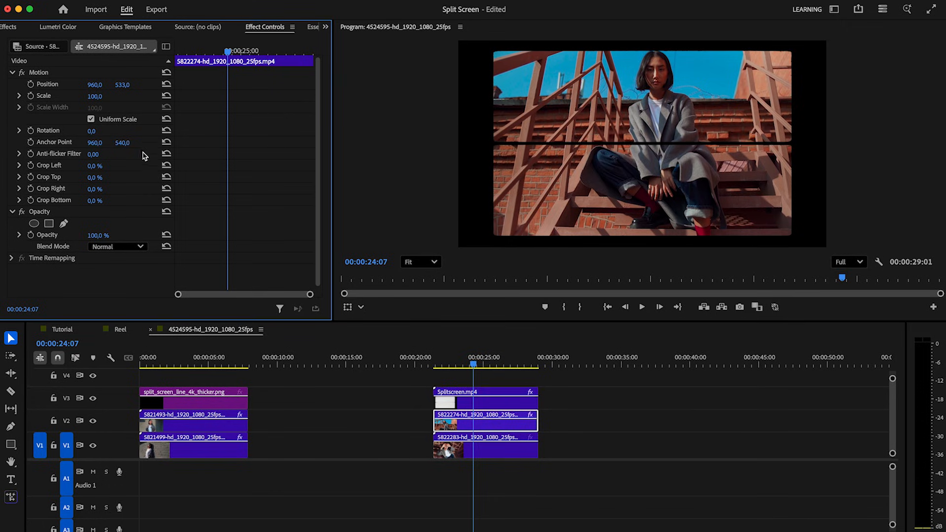
{"action": "left_click_drag", "start_coordinate": [97, 201], "coordinate": [113, 201]}
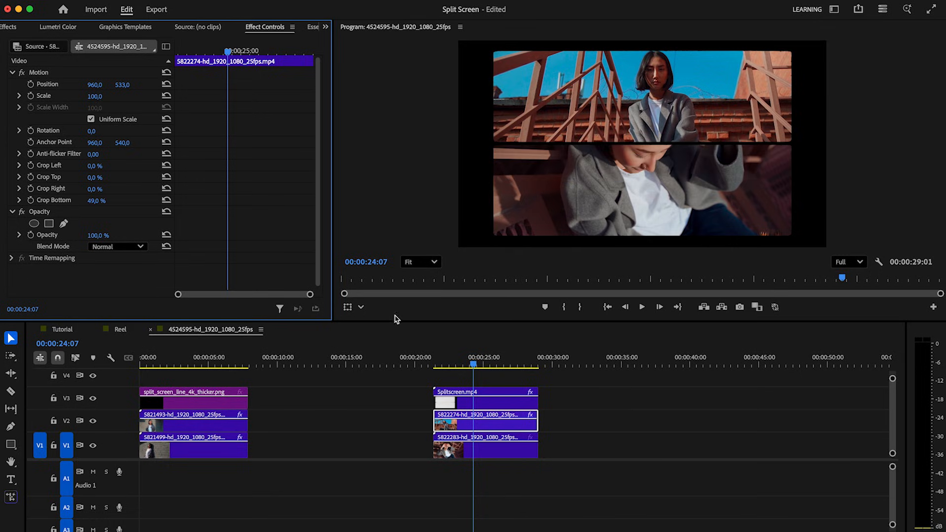
Set the 5822283 clip's vertical position to 728 and play back the second split screen from its start.
{"action": "left_click", "coordinate": [489, 451]}
{"action": "left_click_drag", "start_coordinate": [121, 85], "coordinate": [169, 85]}
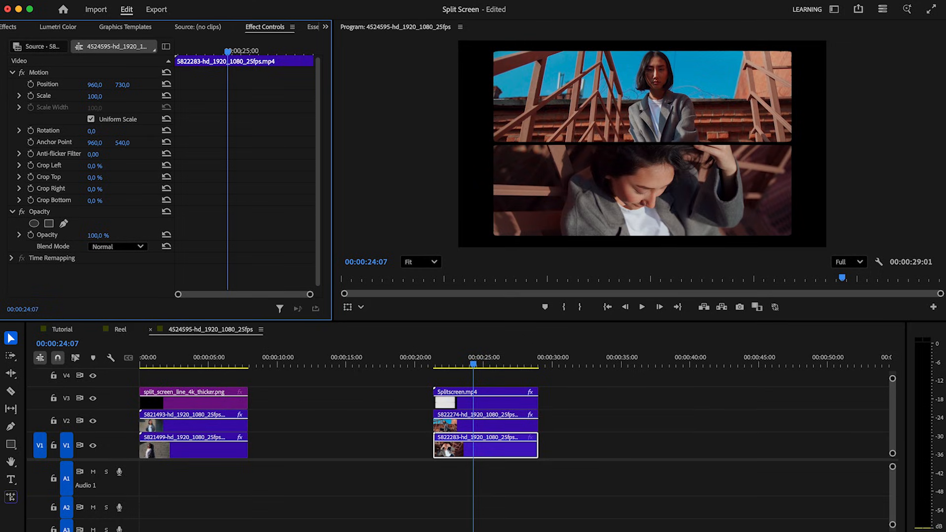
{"action": "left_click", "coordinate": [433, 363]}
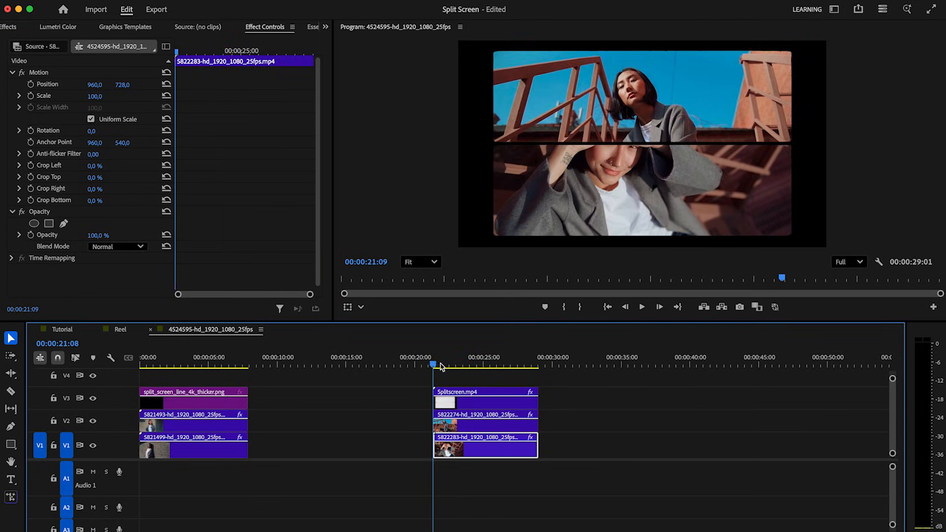
{"action": "left_click", "coordinate": [642, 309]}
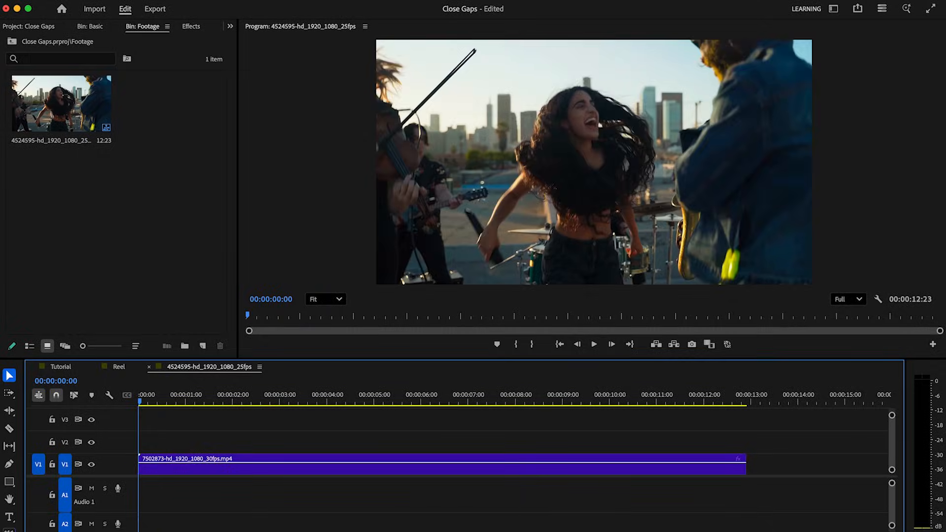
Cut the 7502873 clip on V1 at every single frame from its start up to 00:00:02:12 using the Razor tool.
{"action": "mouse_move", "coordinate": [115, 531]}
{"action": "left_mouse_down"}
{"action": "mouse_move", "coordinate": [124, 531]}
{"action": "mouse_move", "coordinate": [107, 531]}
{"action": "left_mouse_up"}
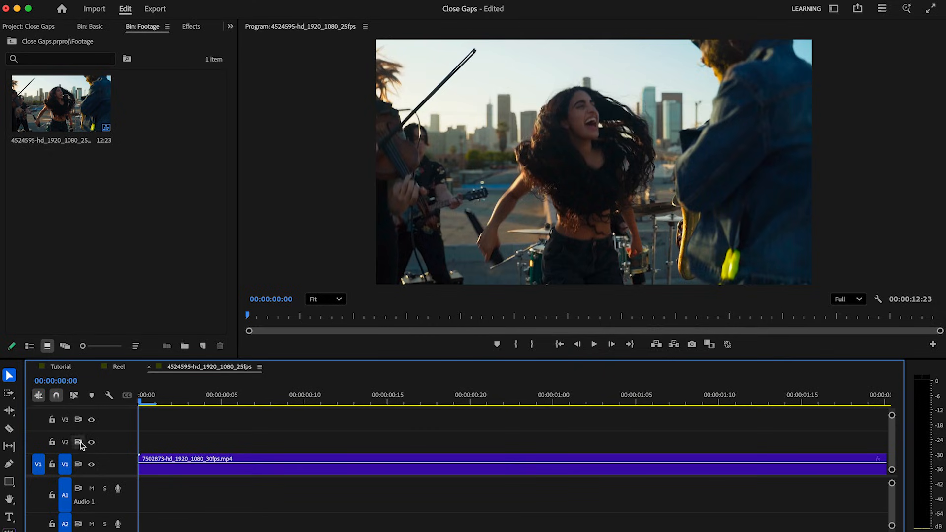
{"action": "left_click", "coordinate": [10, 429]}
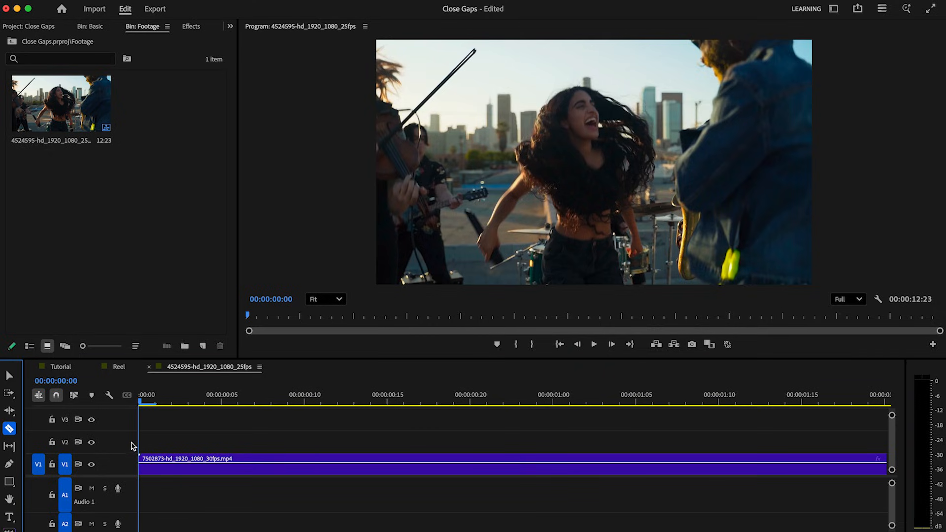
{"action": "left_click", "coordinate": [155, 474]}
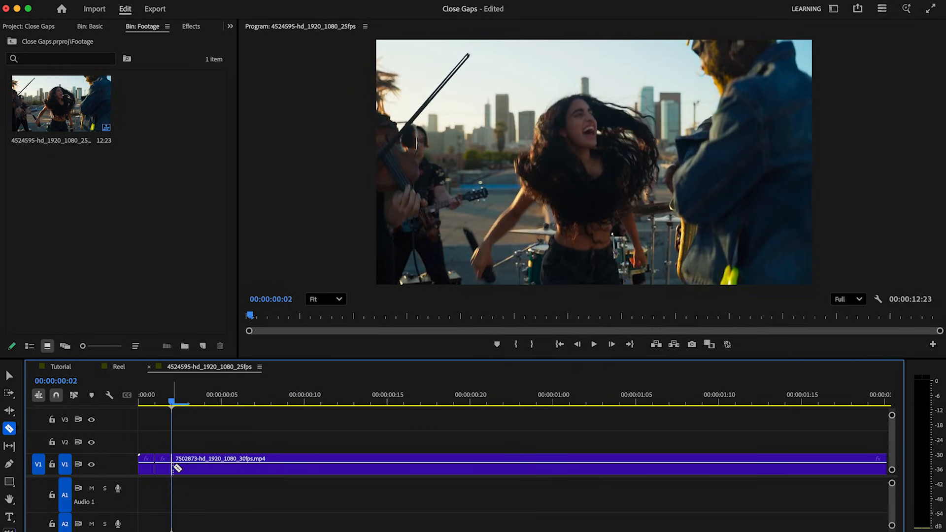
{"action": "left_click", "coordinate": [188, 470]}
{"action": "left_click", "coordinate": [205, 470]}
{"action": "left_click", "coordinate": [220, 472]}
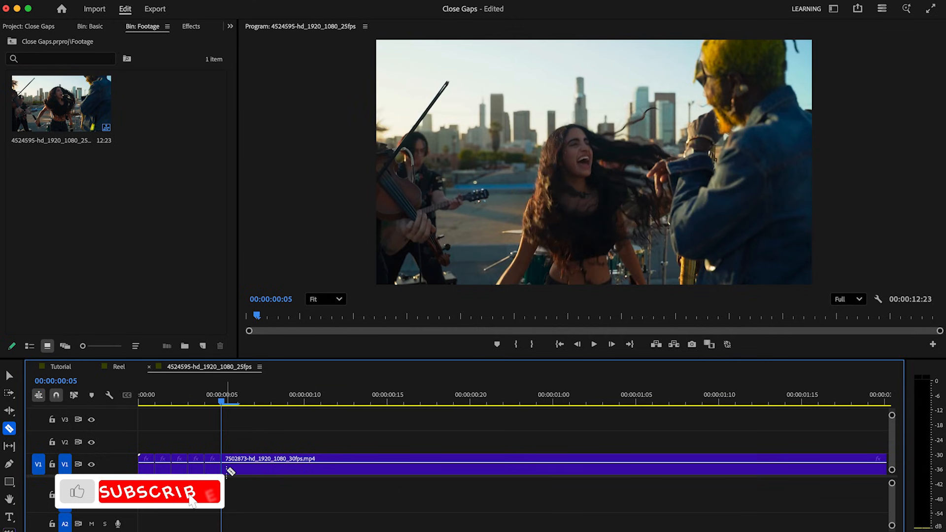
{"action": "left_click", "coordinate": [238, 471]}
{"action": "left_click", "coordinate": [254, 471]}
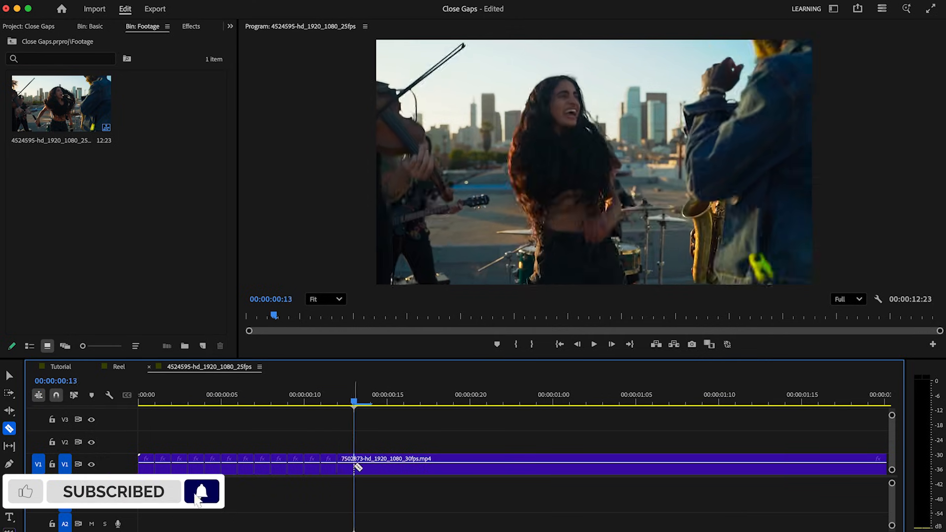
{"action": "left_click", "coordinate": [355, 467]}
{"action": "key", "text": "Right"}
{"action": "left_click", "coordinate": [569, 468]}
{"action": "key", "text": "Right"}
{"action": "left_click", "coordinate": [735, 467]}
{"action": "key", "text": "Right"}
{"action": "left_click", "coordinate": [463, 466]}
{"action": "key", "text": "Right"}
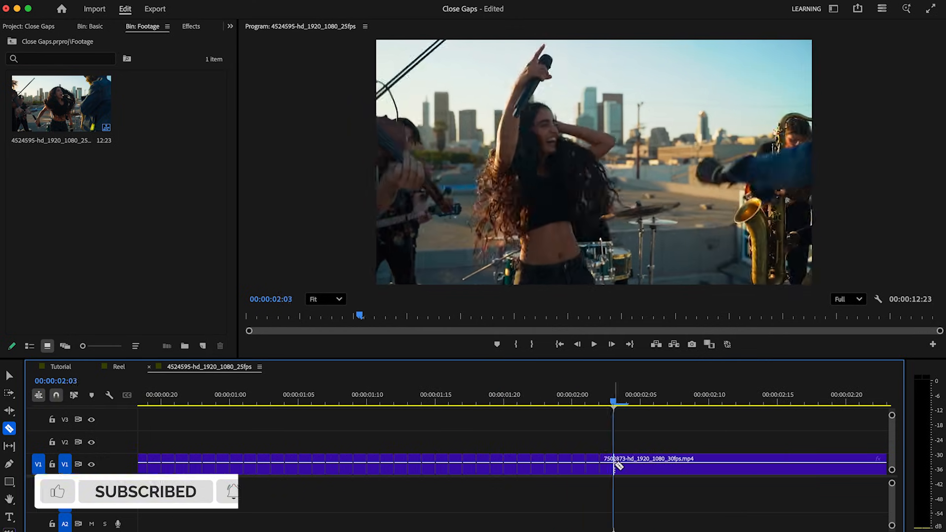
{"action": "left_click", "coordinate": [614, 467]}
{"action": "key", "text": "Right"}
{"action": "left_click", "coordinate": [628, 467]}
{"action": "key", "text": "Right"}
{"action": "left_click", "coordinate": [641, 467]}
{"action": "key", "text": "Right"}
{"action": "left_click", "coordinate": [656, 467]}
{"action": "key", "text": "Right"}
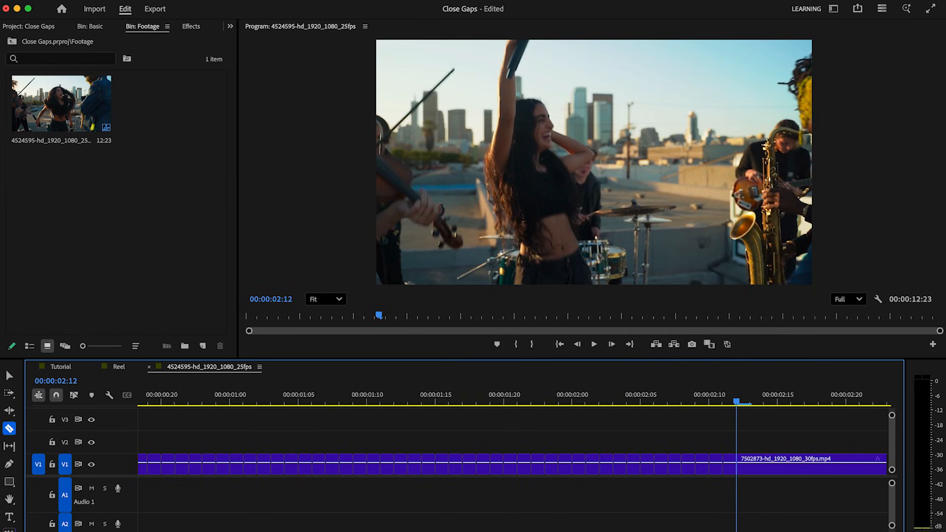
Delete individual one-frame pieces from the cut-up section of the 7502873 clip on V1, starting near the sequence's beginning.
{"action": "scroll", "coordinate": [203, 433], "scroll_direction": "down", "scroll_amount": 10}
{"action": "left_click_drag", "start_coordinate": [194, 400], "coordinate": [236, 404]}
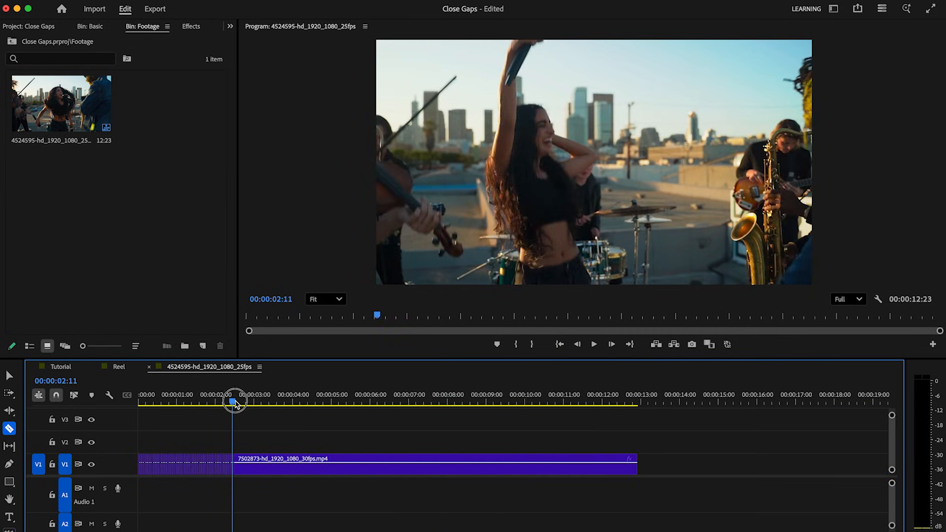
{"action": "key", "text": "="}
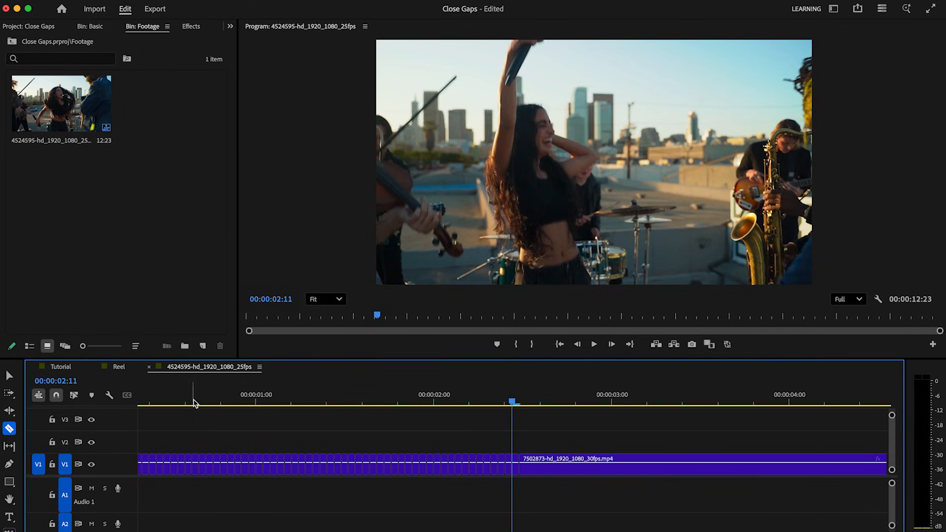
{"action": "key", "text": "Home"}
{"action": "left_click", "coordinate": [74, 397]}
{"action": "left_click", "coordinate": [8, 377]}
{"action": "left_click", "coordinate": [148, 472]}
{"action": "key", "text": "Delete"}
{"action": "key", "text": "Delete"}
{"action": "left_click", "coordinate": [177, 473]}
{"action": "key", "text": "Delete"}
{"action": "left_click", "coordinate": [391, 474]}
{"action": "key", "text": "Delete"}
{"action": "left_click", "coordinate": [534, 473]}
{"action": "key", "text": "Delete"}
Play back the cut-up performance sequence from its start.
{"action": "left_click", "coordinate": [635, 397]}
{"action": "left_click_drag", "start_coordinate": [62, 531], "coordinate": [101, 528]}
{"action": "left_click", "coordinate": [560, 344]}
{"action": "left_click", "coordinate": [594, 344]}
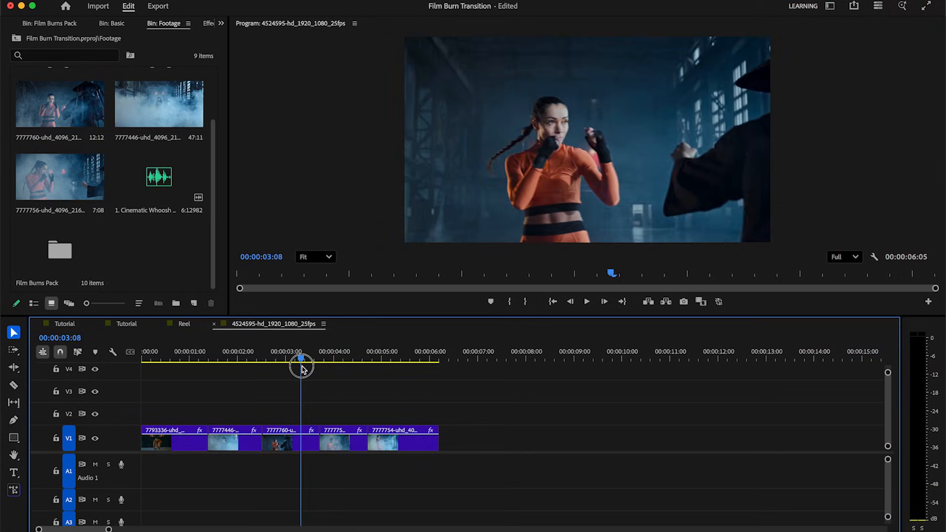
Open the Film Burns Pack bin and place AM - FilmBurn 7 (Screen) on V2 over the cut between the first two clips.
{"action": "left_click_drag", "start_coordinate": [302, 368], "coordinate": [189, 365]}
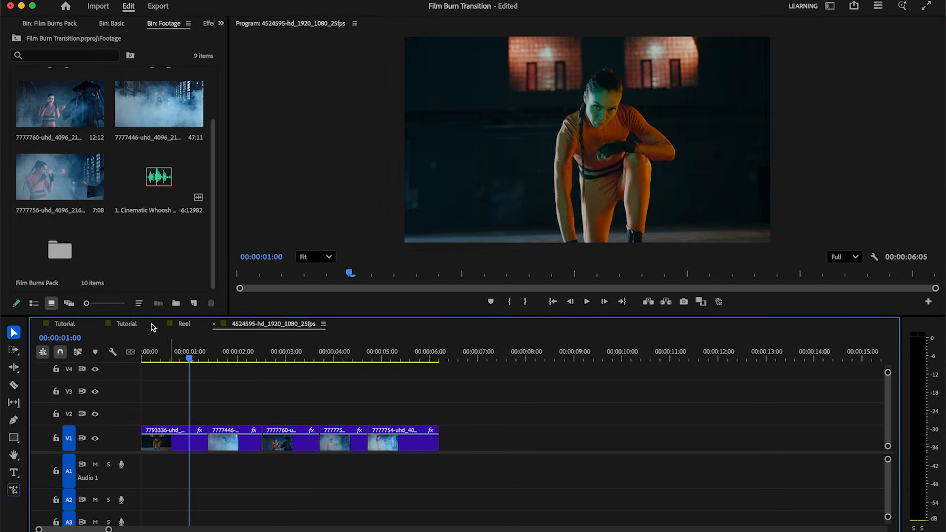
{"action": "double_click", "coordinate": [69, 260]}
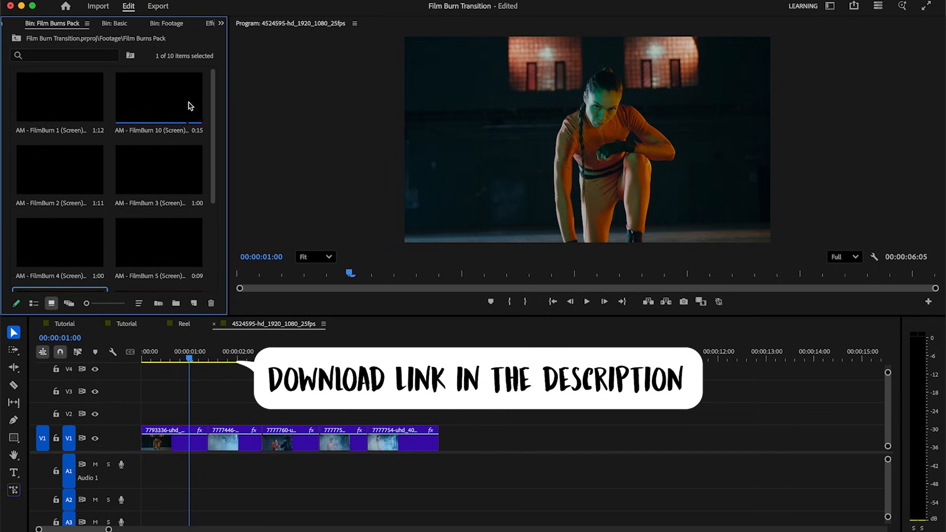
{"action": "scroll", "coordinate": [142, 140], "scroll_direction": "down", "scroll_amount": 2}
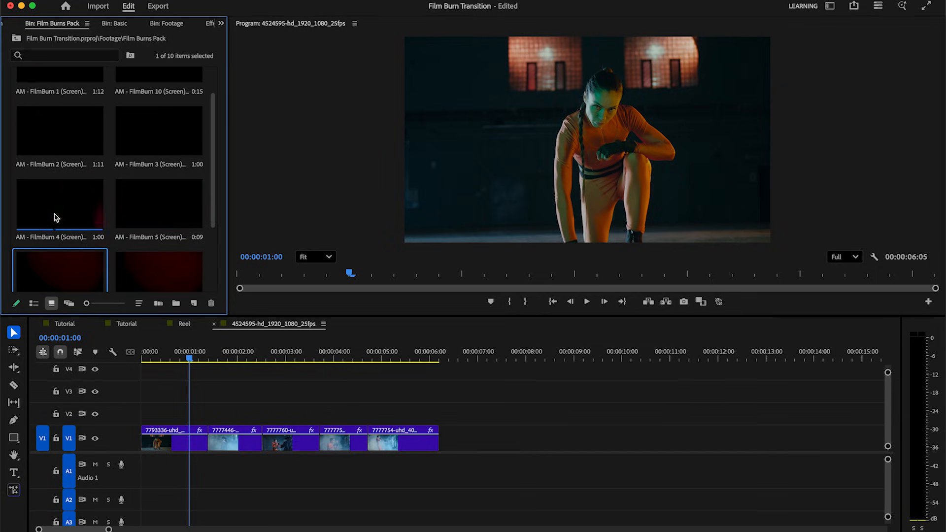
{"action": "scroll", "coordinate": [218, 216], "scroll_direction": "down", "scroll_amount": 2}
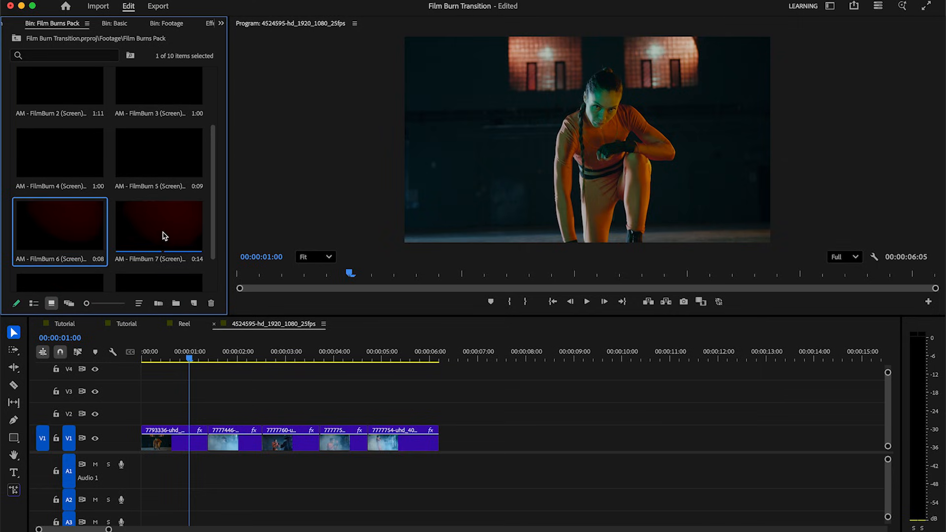
{"action": "left_click_drag", "start_coordinate": [143, 232], "coordinate": [202, 409]}
Apply Scale to Frame Size to the FilmBurn 7 overlay on V2.
{"action": "left_click_drag", "start_coordinate": [206, 355], "coordinate": [214, 355]}
{"action": "right_click", "coordinate": [213, 419]}
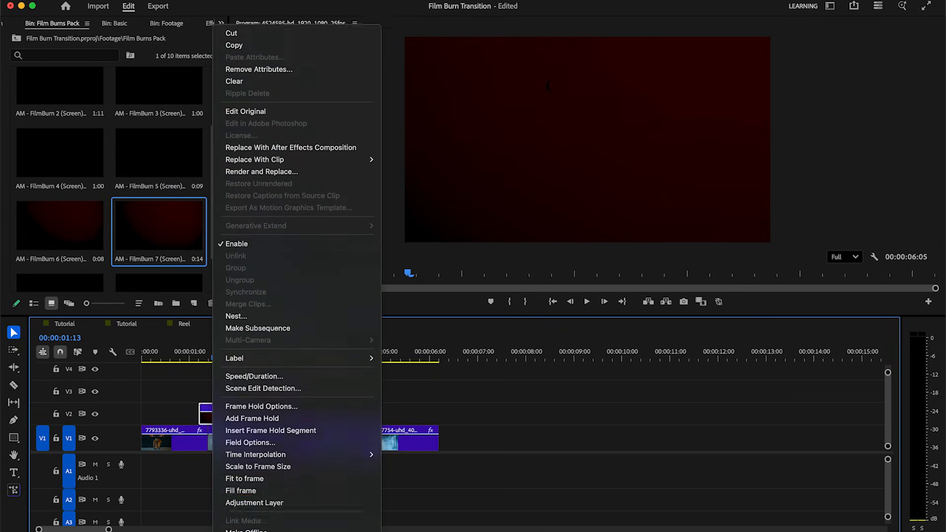
{"action": "left_click", "coordinate": [260, 455]}
{"action": "left_click_drag", "start_coordinate": [212, 359], "coordinate": [213, 362]}
Set the blend mode of the FilmBurn 7 overlay to Screen.
{"action": "left_click", "coordinate": [221, 25]}
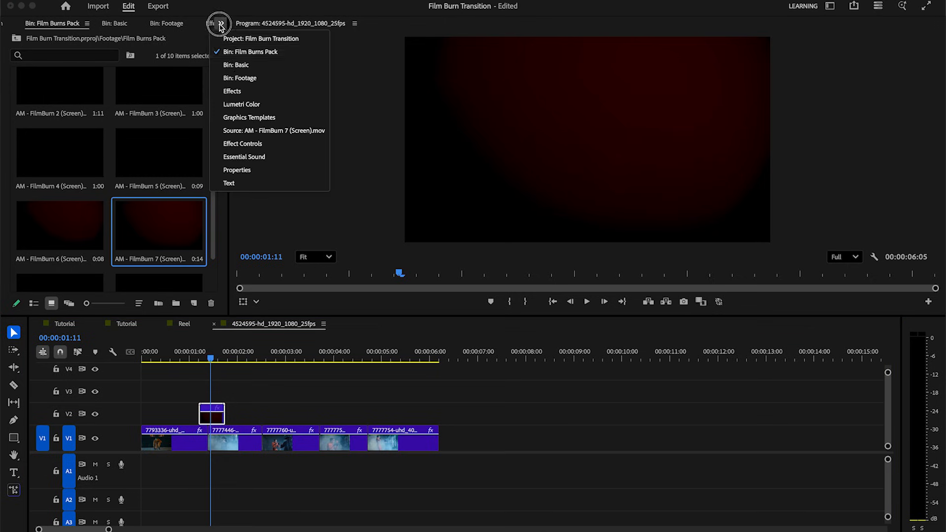
{"action": "left_click", "coordinate": [244, 144]}
{"action": "left_click", "coordinate": [103, 242]}
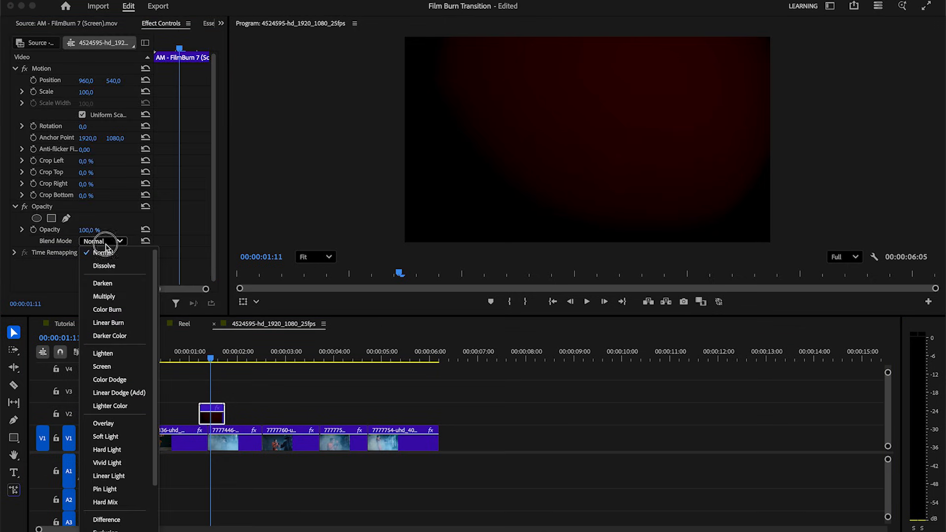
{"action": "left_click", "coordinate": [119, 368]}
Shift the FilmBurn 7 overlay one frame later on V2 and play back the first transition.
{"action": "left_click", "coordinate": [186, 356]}
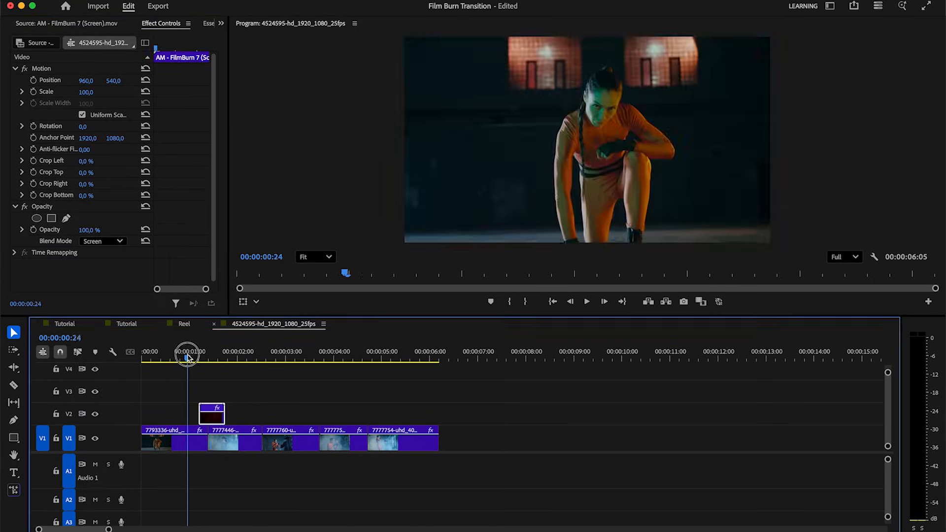
{"action": "key", "text": "space"}
{"action": "left_click", "coordinate": [200, 356]}
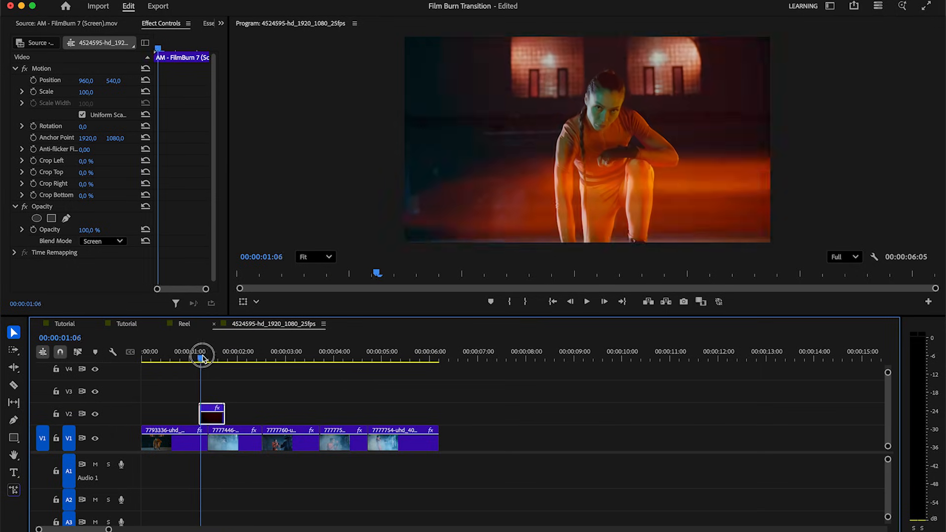
{"action": "left_click", "coordinate": [184, 356]}
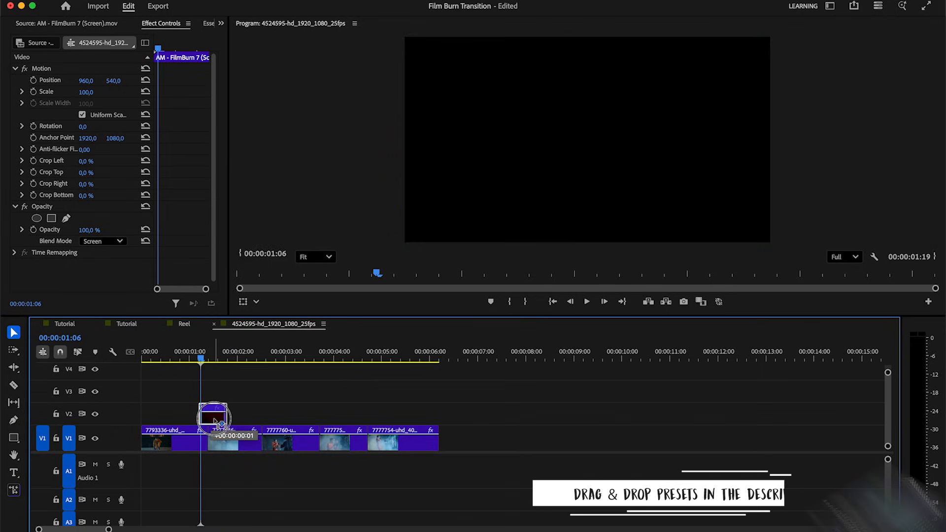
{"action": "key", "text": "space"}
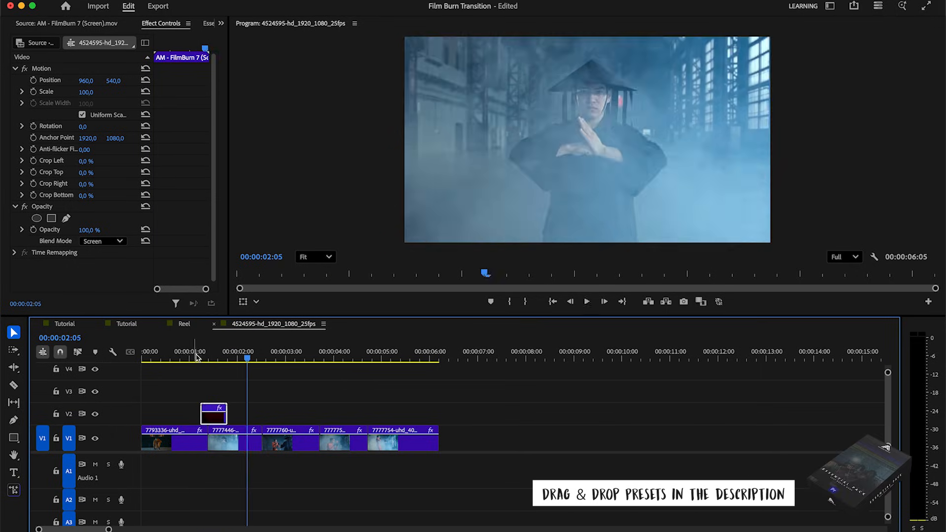
{"action": "left_click", "coordinate": [215, 356]}
Place AM - FilmBurn 6 (Screen) on V2 over the second cut, starting at 00:00:02:10.
{"action": "left_click", "coordinate": [221, 23]}
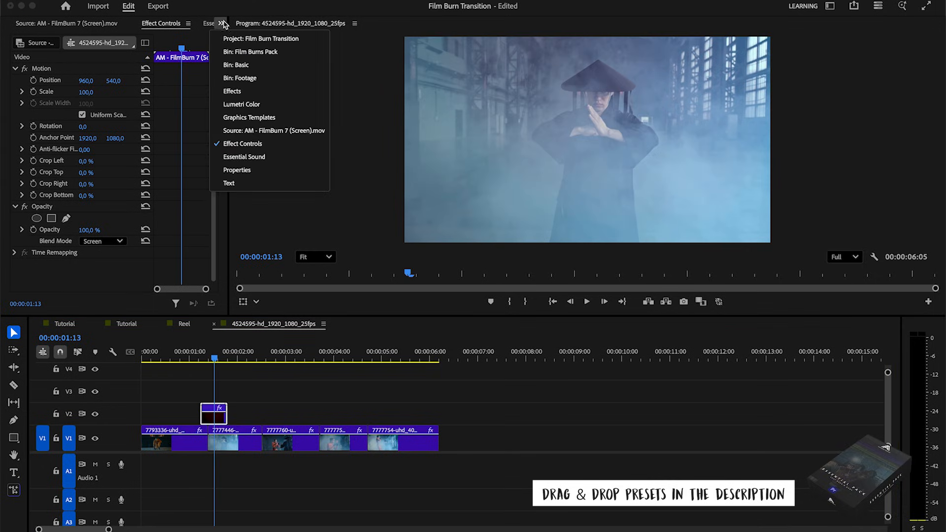
{"action": "left_click", "coordinate": [241, 49]}
{"action": "scroll", "coordinate": [213, 158], "scroll_direction": "down", "scroll_amount": 2}
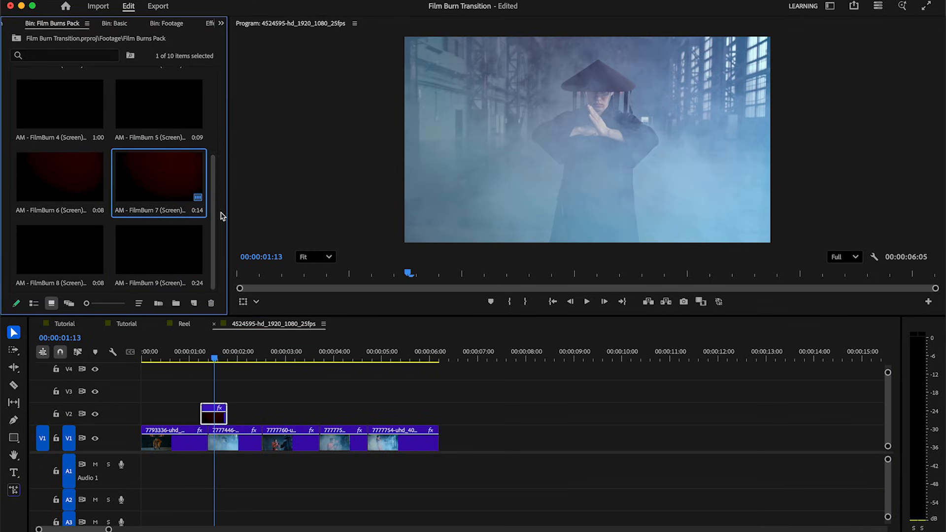
{"action": "left_click", "coordinate": [264, 355]}
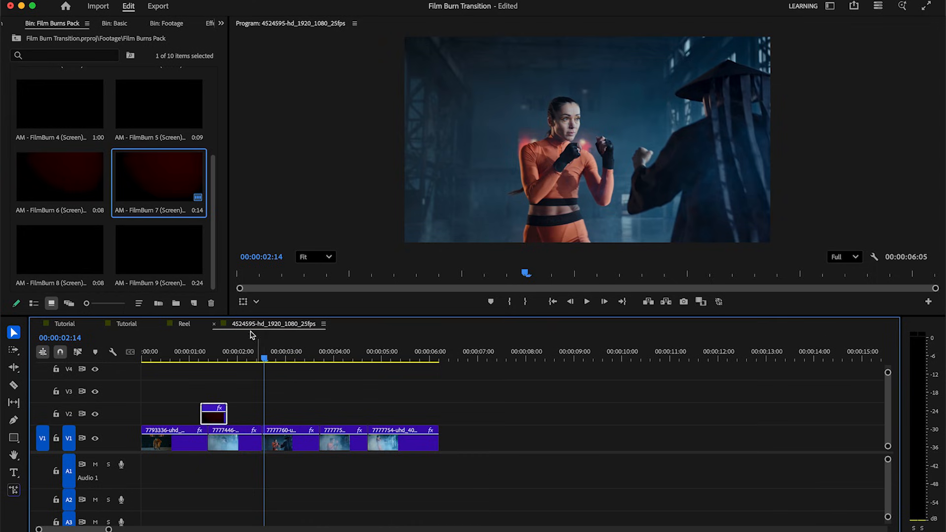
{"action": "left_click_drag", "start_coordinate": [46, 177], "coordinate": [259, 421]}
{"action": "left_click_drag", "start_coordinate": [264, 356], "coordinate": [257, 356]}
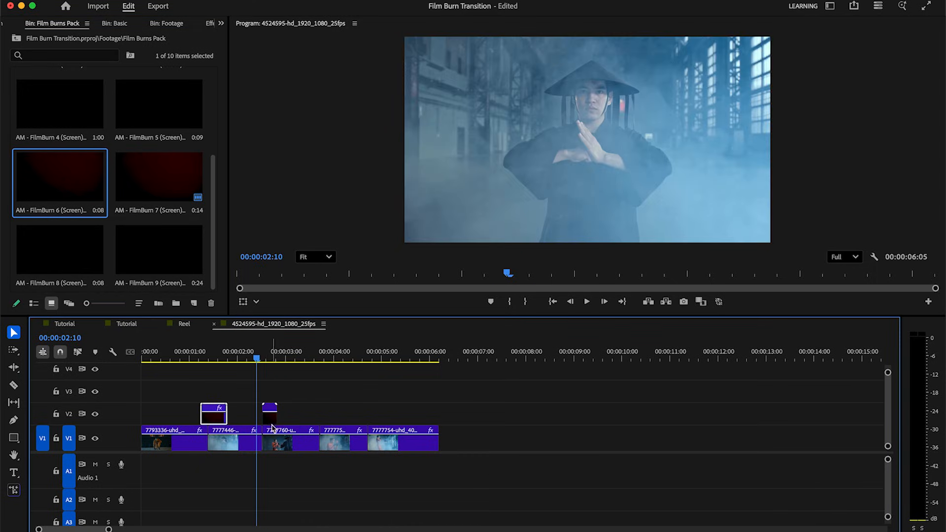
{"action": "left_click_drag", "start_coordinate": [272, 422], "coordinate": [266, 422]}
Apply Scale to Frame Size to the FilmBurn 6 overlay over the second cut.
{"action": "right_click", "coordinate": [266, 423]}
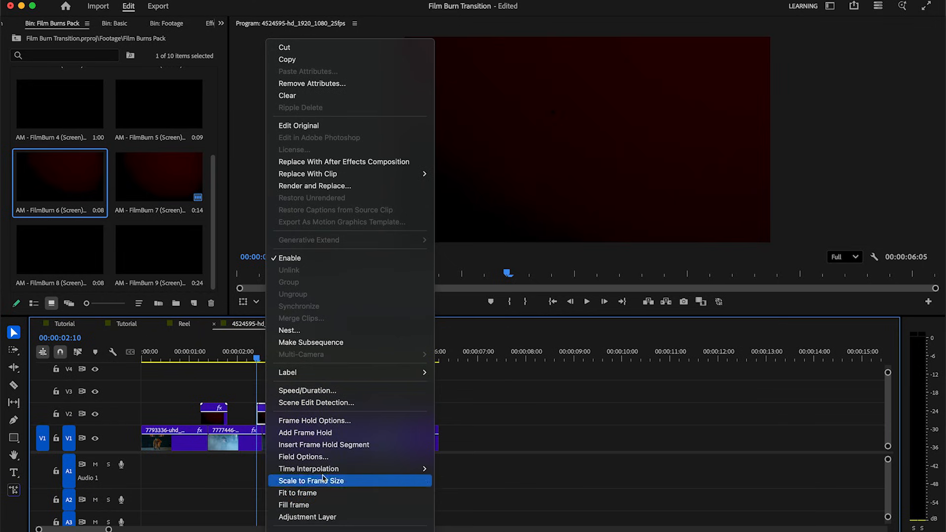
{"action": "left_click", "coordinate": [322, 481]}
{"action": "left_click_drag", "start_coordinate": [257, 359], "coordinate": [254, 361]}
Set the blend mode of the FilmBurn 6 overlay to Screen and play back the second transition.
{"action": "left_click", "coordinate": [220, 23]}
{"action": "left_click", "coordinate": [228, 139]}
{"action": "left_click", "coordinate": [113, 240]}
{"action": "left_click", "coordinate": [99, 368]}
{"action": "left_click", "coordinate": [251, 359]}
{"action": "key", "text": "space"}
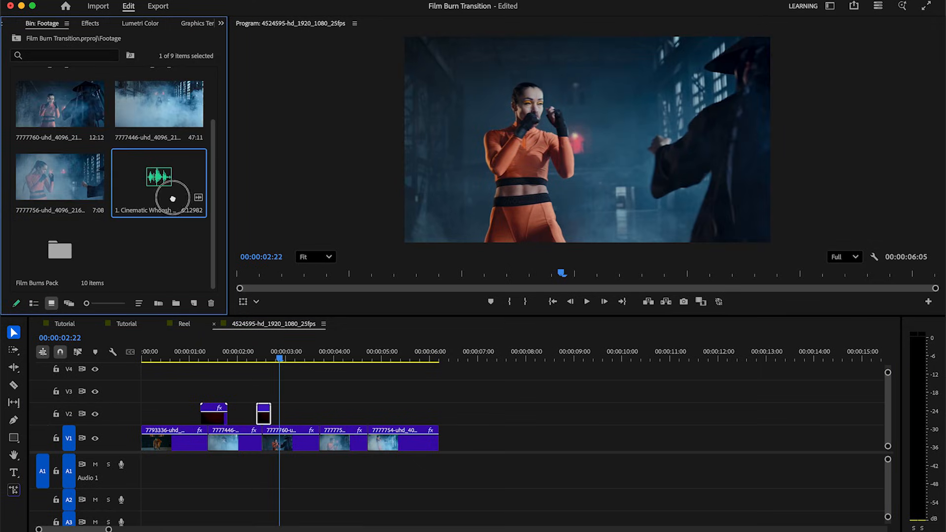
Place the Cinematic Whoosh sound on A1 under the first film burn and duplicate it onto A2 under the second one.
{"action": "left_click_drag", "start_coordinate": [165, 197], "coordinate": [159, 475]}
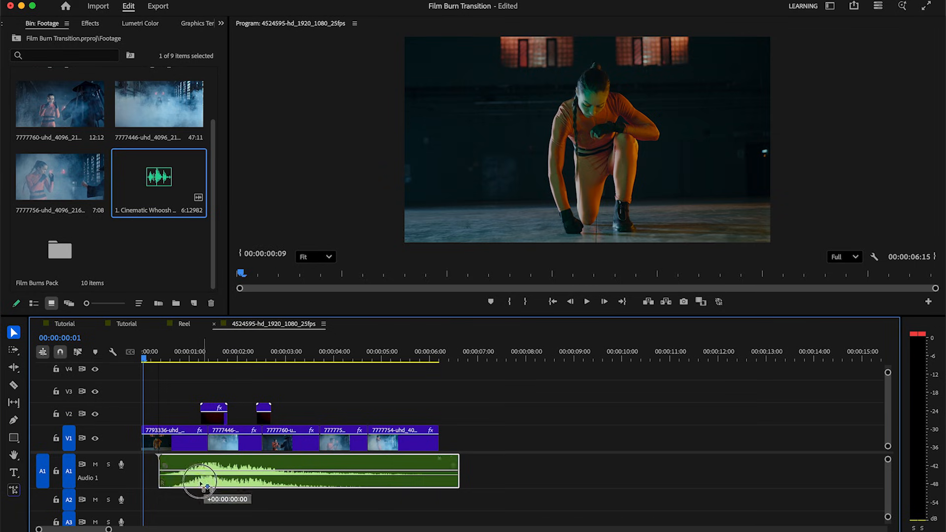
{"action": "left_click_drag", "start_coordinate": [203, 488], "coordinate": [251, 500]}
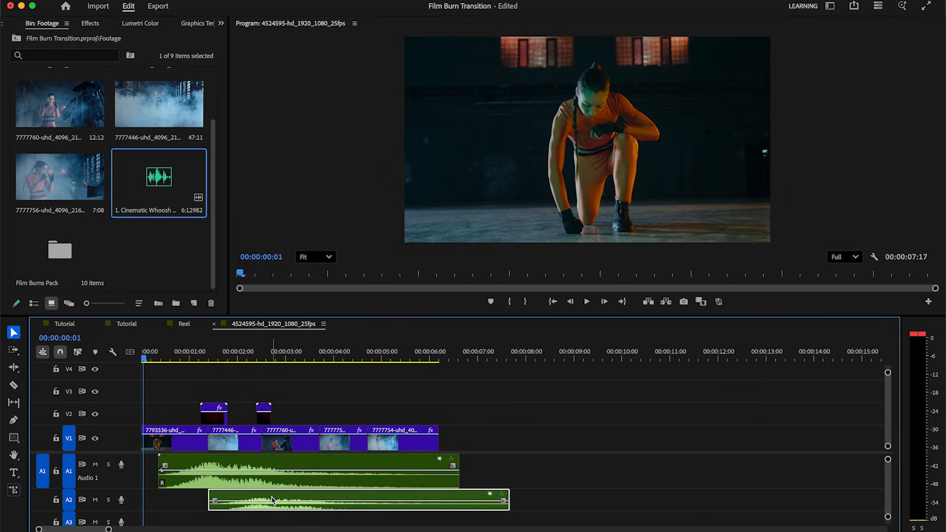
Set the speed of the whoosh copy on A2 to 200 % and shift it later to line up with the second film burn.
{"action": "right_click", "coordinate": [262, 499]}
{"action": "left_click", "coordinate": [295, 355]}
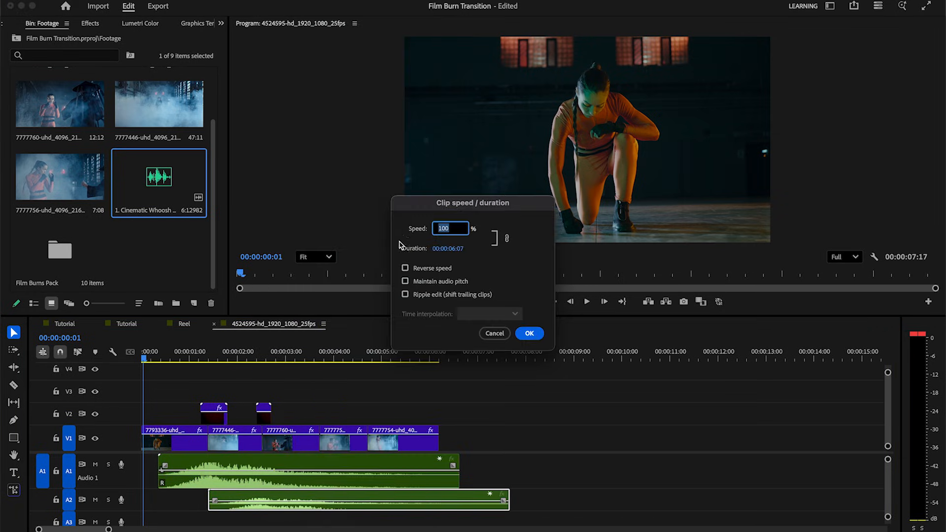
{"action": "key", "text": "Return"}
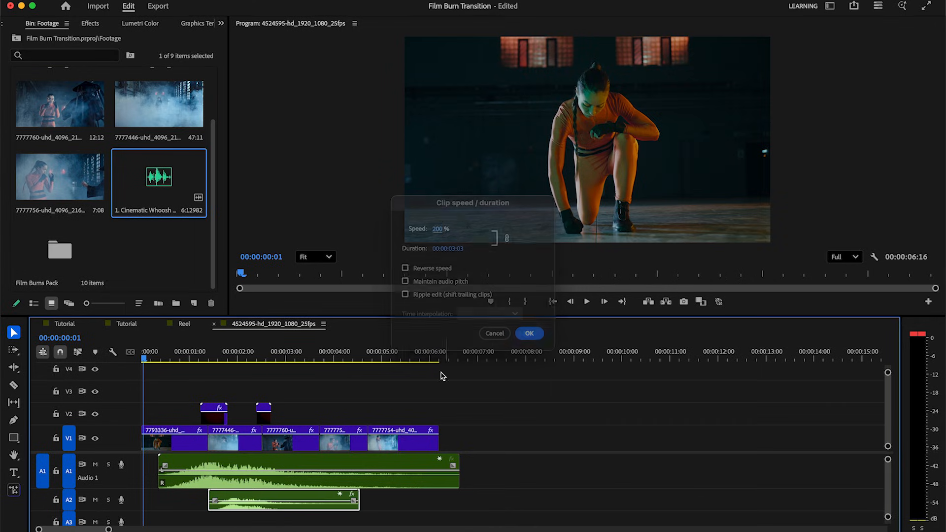
{"action": "left_click_drag", "start_coordinate": [257, 499], "coordinate": [286, 499]}
{"action": "key", "text": "space"}
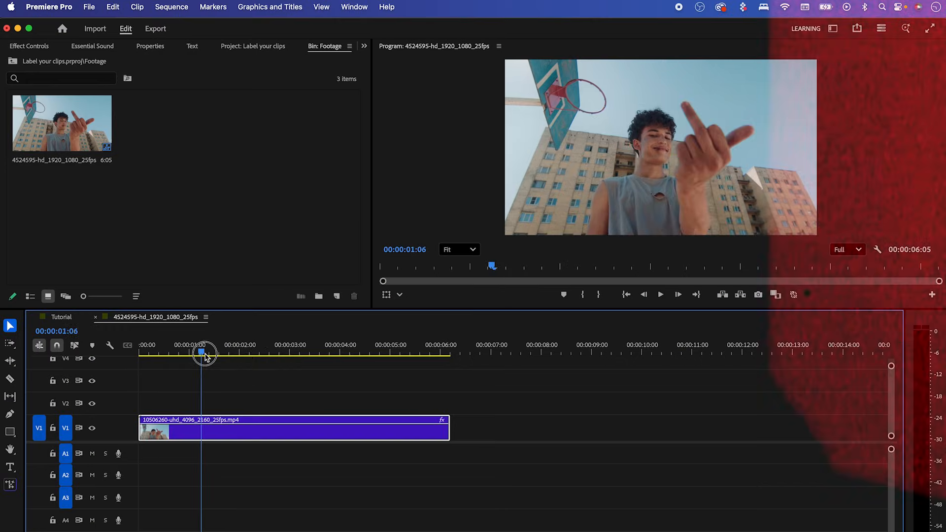
Search the effects for "lens" and apply Lens Distortion to the basketball clip on V1.
{"action": "mouse_move", "coordinate": [205, 358]}
{"action": "left_mouse_down"}
{"action": "mouse_move", "coordinate": [290, 360]}
{"action": "mouse_move", "coordinate": [141, 358]}
{"action": "left_mouse_up"}
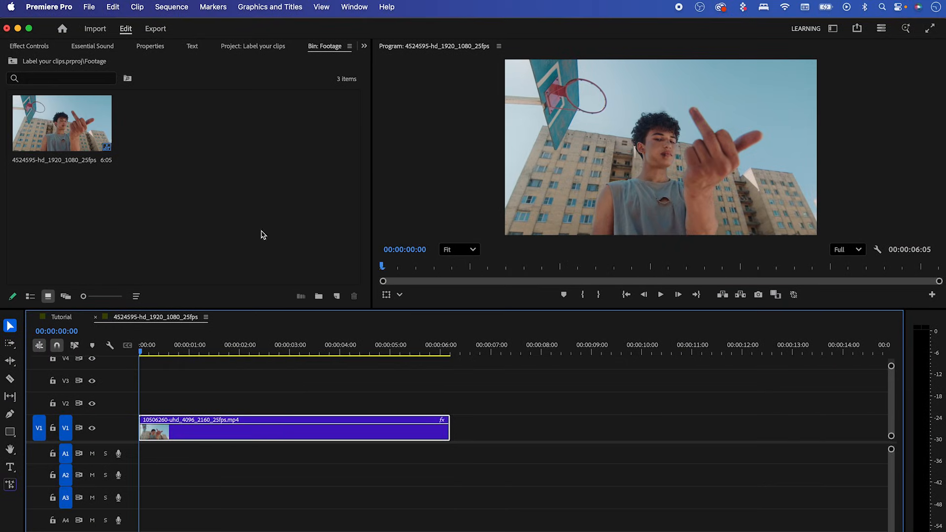
{"action": "left_click", "coordinate": [363, 48]}
{"action": "left_click", "coordinate": [378, 64]}
{"action": "left_click", "coordinate": [74, 64]}
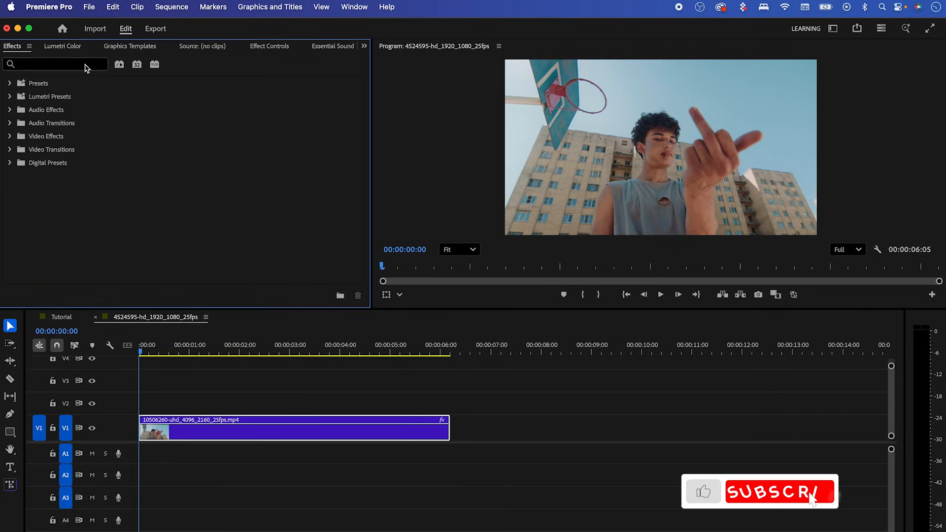
{"action": "type", "text": "lens"}
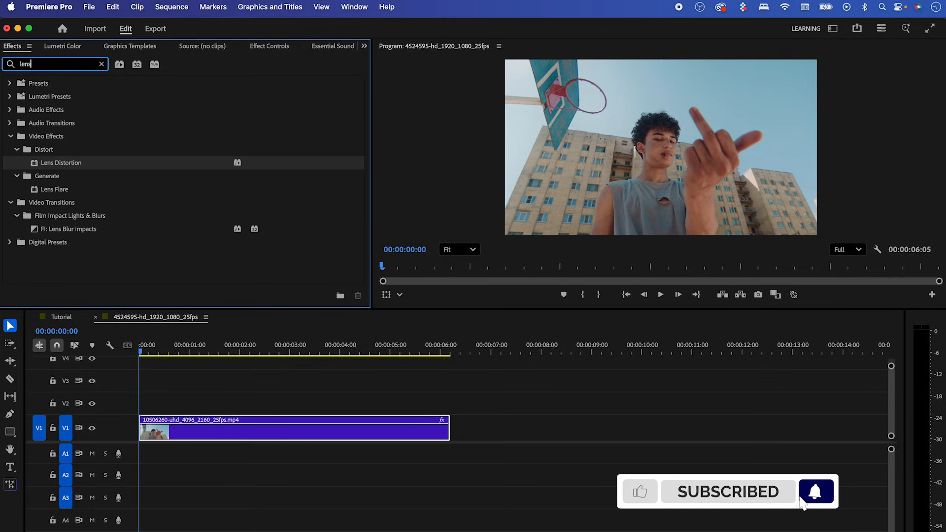
{"action": "left_click_drag", "start_coordinate": [73, 165], "coordinate": [209, 433]}
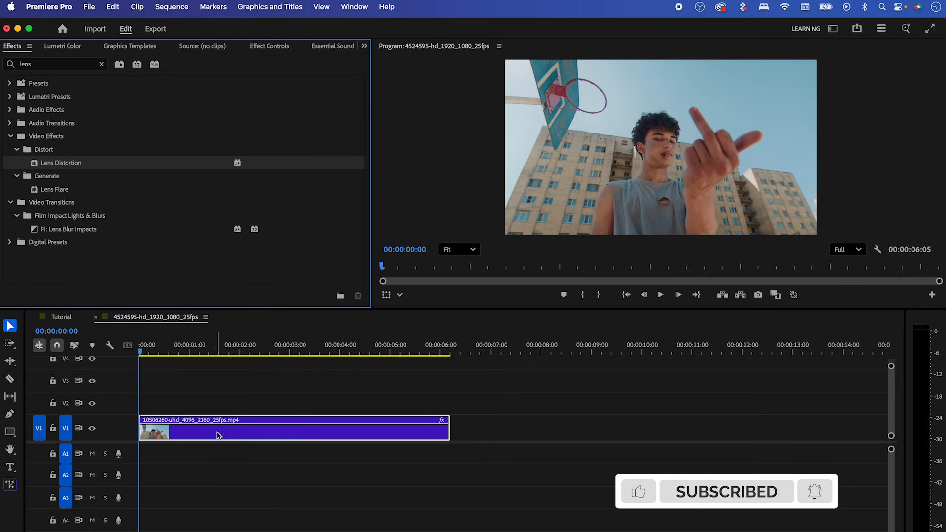
Set the basketball clip's Lens Distortion curvature to 100 and its scale to 171 so it fills the frame.
{"action": "left_click", "coordinate": [363, 46]}
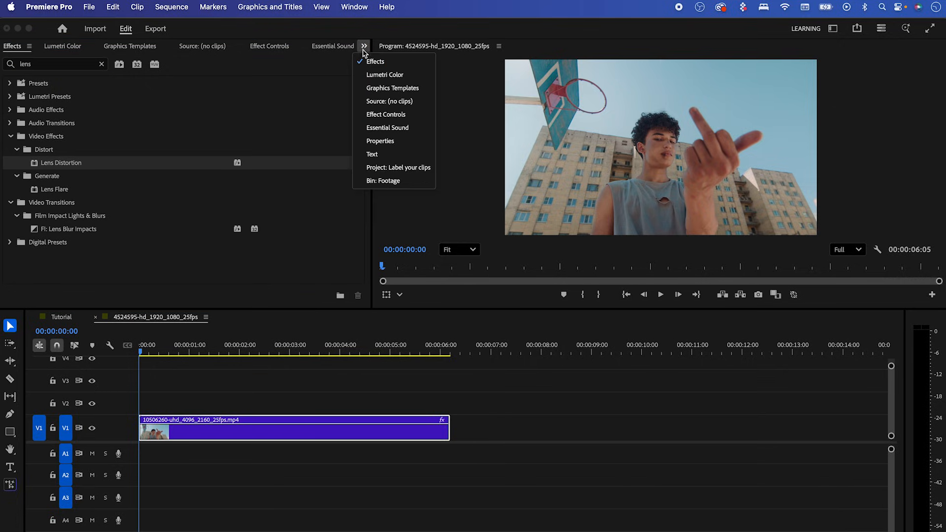
{"action": "left_click", "coordinate": [401, 115]}
{"action": "scroll", "coordinate": [276, 186], "scroll_direction": "down", "scroll_amount": 4}
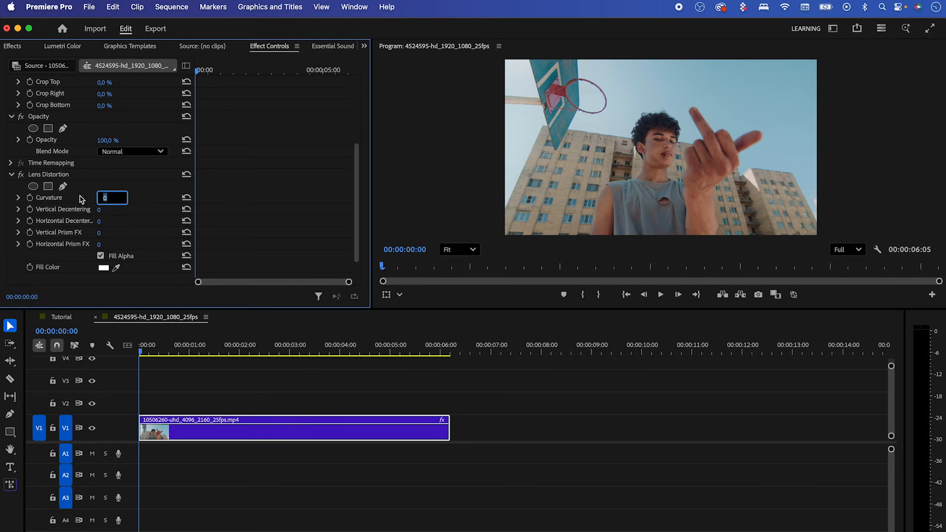
{"action": "type", "text": "100"}
{"action": "left_click", "coordinate": [408, 226]}
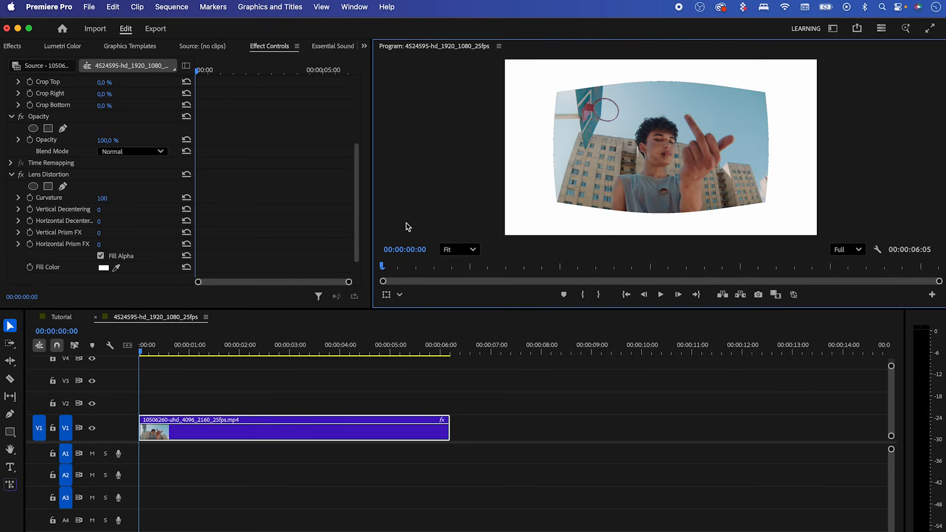
{"action": "scroll", "coordinate": [359, 133], "scroll_direction": "up", "scroll_amount": 5}
{"action": "left_click_drag", "start_coordinate": [104, 116], "coordinate": [139, 116]}
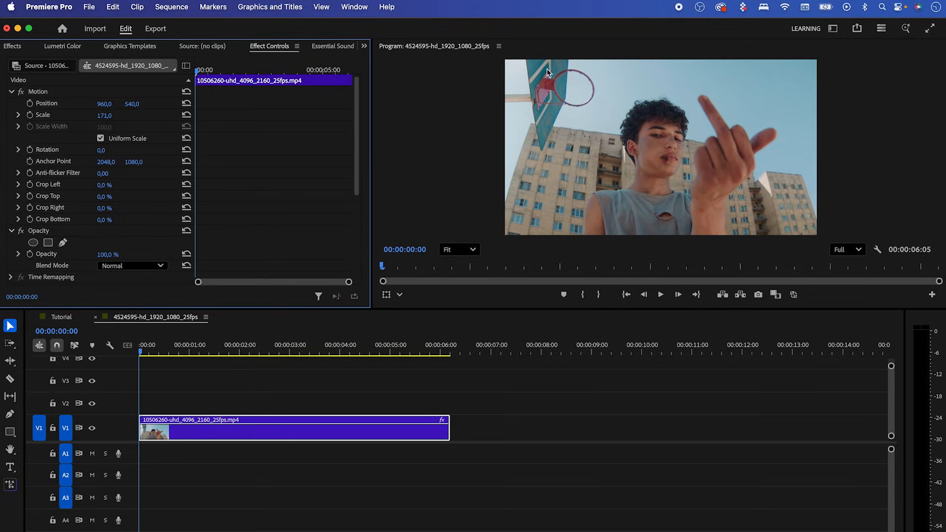
Nest the distorted basketball clip under the default sequence name and return the playhead to the start.
{"action": "right_click", "coordinate": [253, 435]}
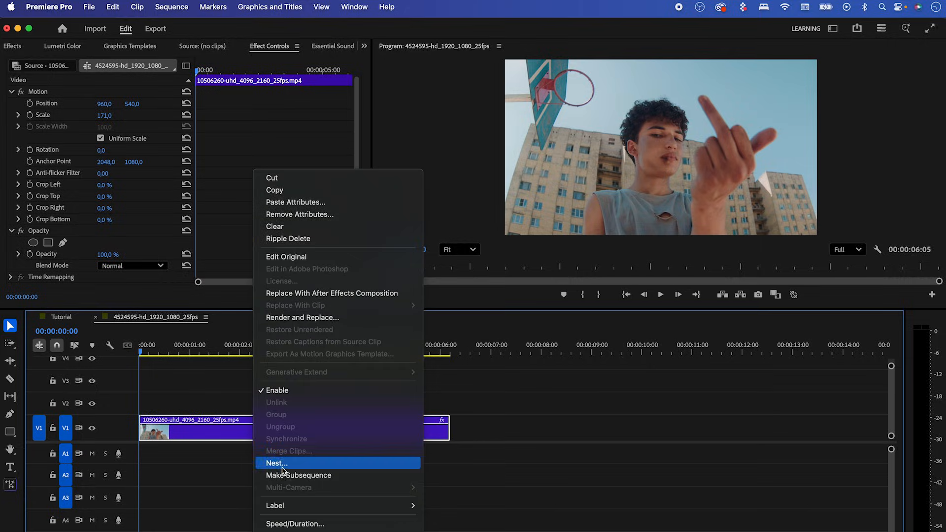
{"action": "left_click", "coordinate": [278, 463]}
{"action": "left_click", "coordinate": [531, 317]}
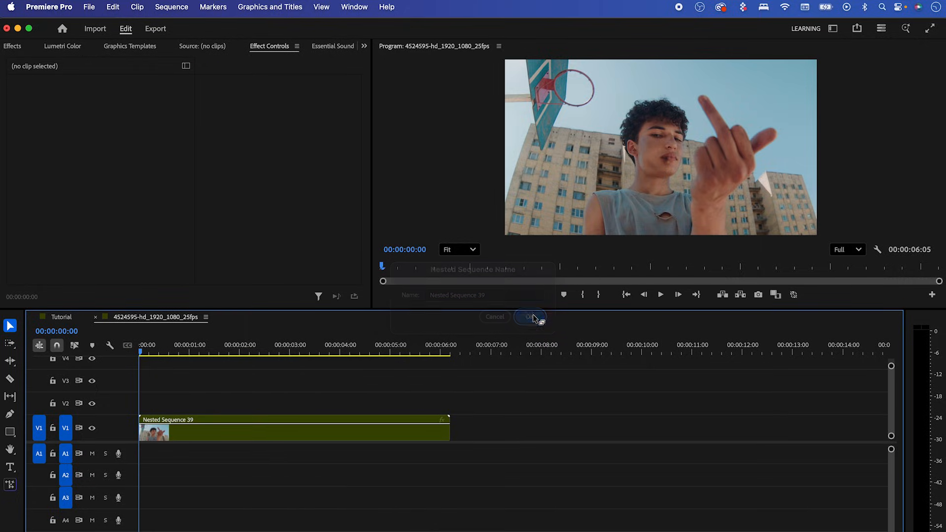
{"action": "left_click_drag", "start_coordinate": [172, 351], "coordinate": [130, 358]}
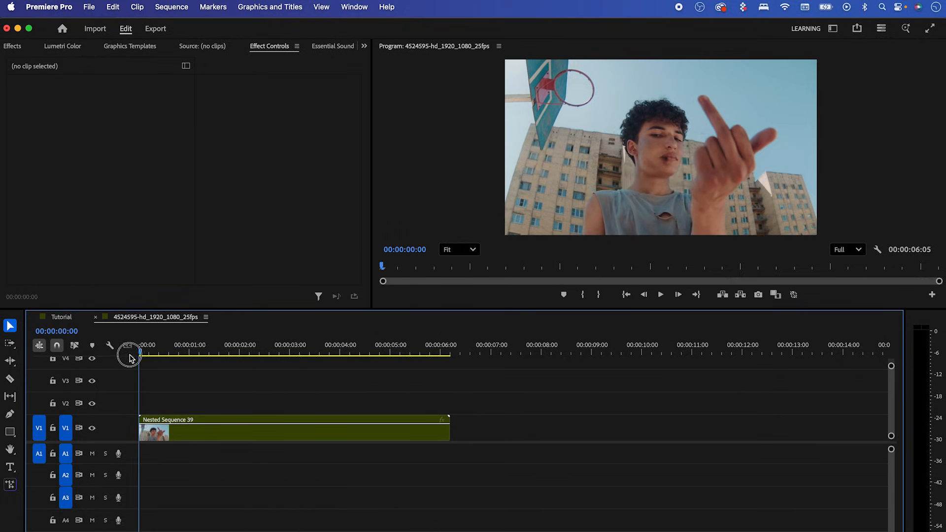
Apply a second Lens Distortion effect to the nested sequence on V1.
{"action": "left_click", "coordinate": [365, 46]}
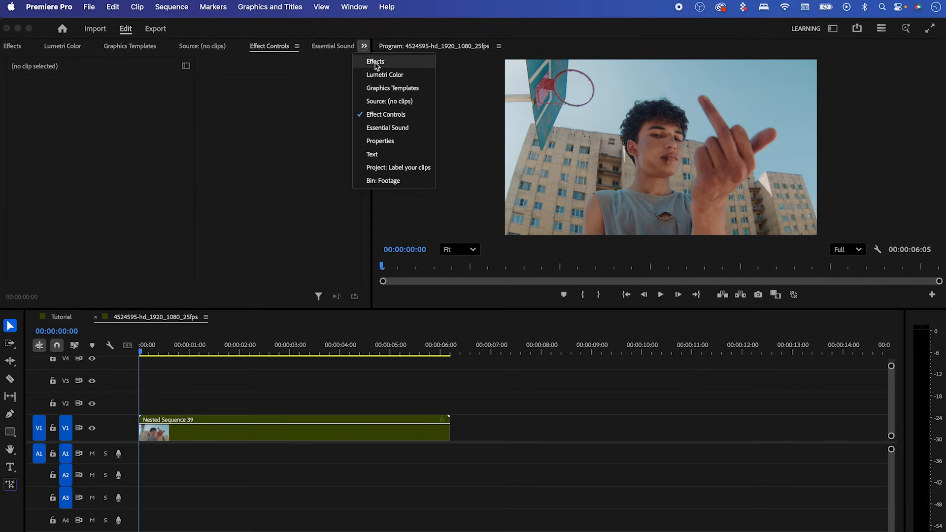
{"action": "left_click", "coordinate": [371, 60]}
{"action": "left_click_drag", "start_coordinate": [63, 165], "coordinate": [224, 436]}
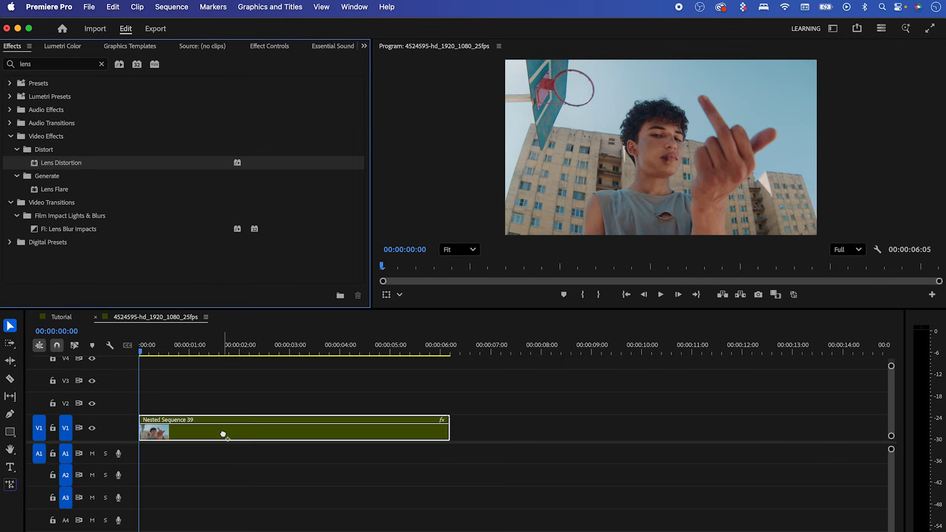
Set the nested sequence's Lens Distortion curvature to 100 and its scale to 164 to fill the frame.
{"action": "left_click", "coordinate": [364, 47]}
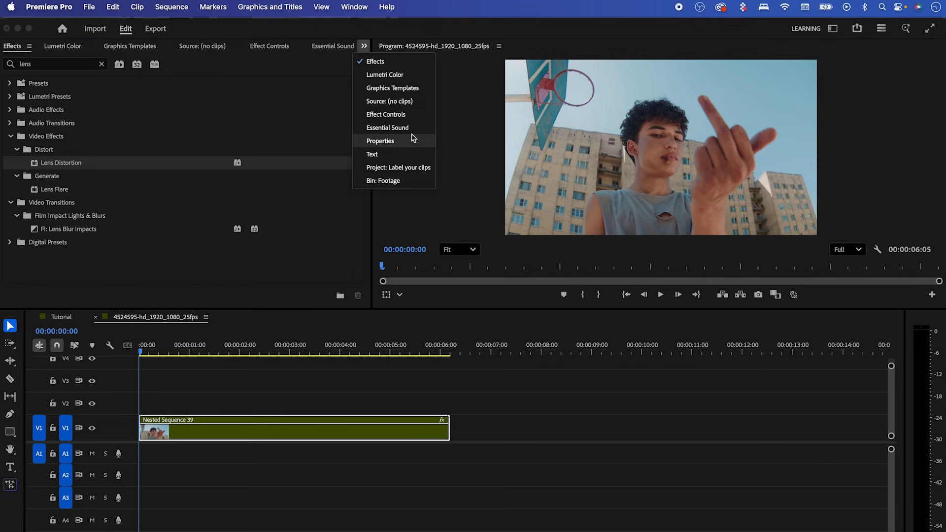
{"action": "left_click", "coordinate": [392, 114]}
{"action": "left_click_drag", "start_coordinate": [355, 193], "coordinate": [356, 265]}
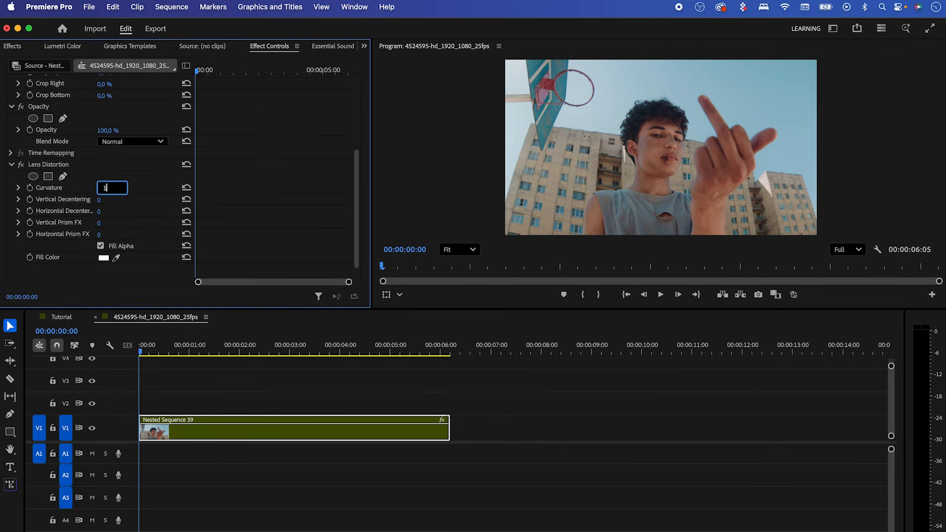
{"action": "type", "text": "100"}
{"action": "left_click", "coordinate": [426, 220]}
{"action": "left_click_drag", "start_coordinate": [157, 340], "coordinate": [127, 343]}
{"action": "left_click", "coordinate": [359, 133]}
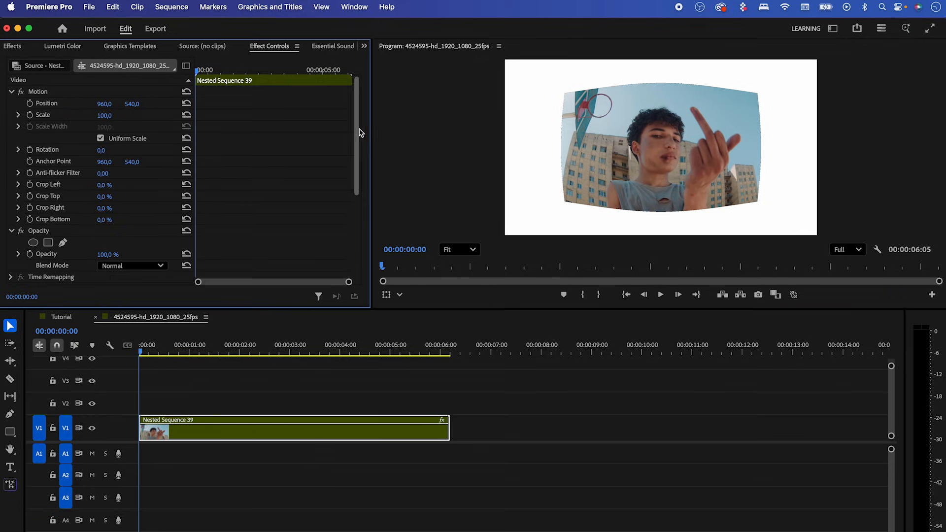
{"action": "left_click_drag", "start_coordinate": [104, 116], "coordinate": [136, 116]}
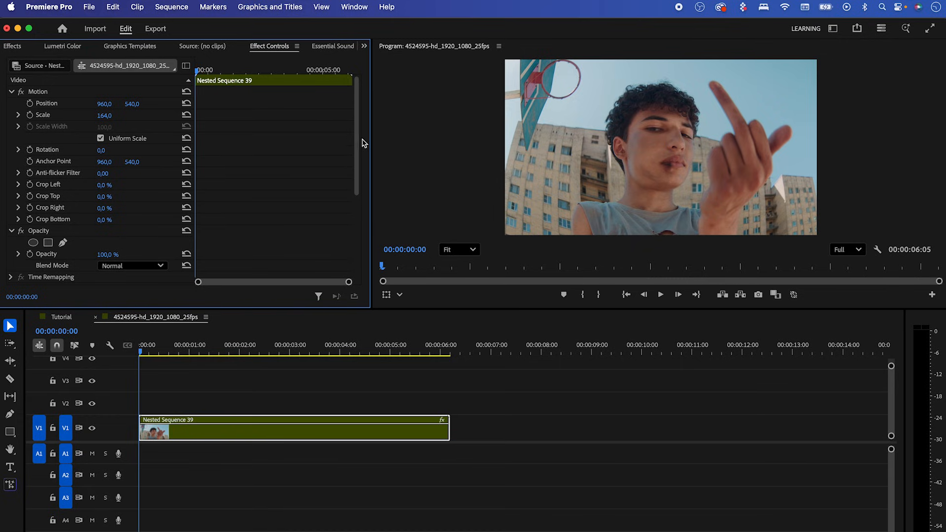
Create a black (000000) color matte at 1920 x 1080 and 25 fps with the default name.
{"action": "left_click", "coordinate": [90, 7]}
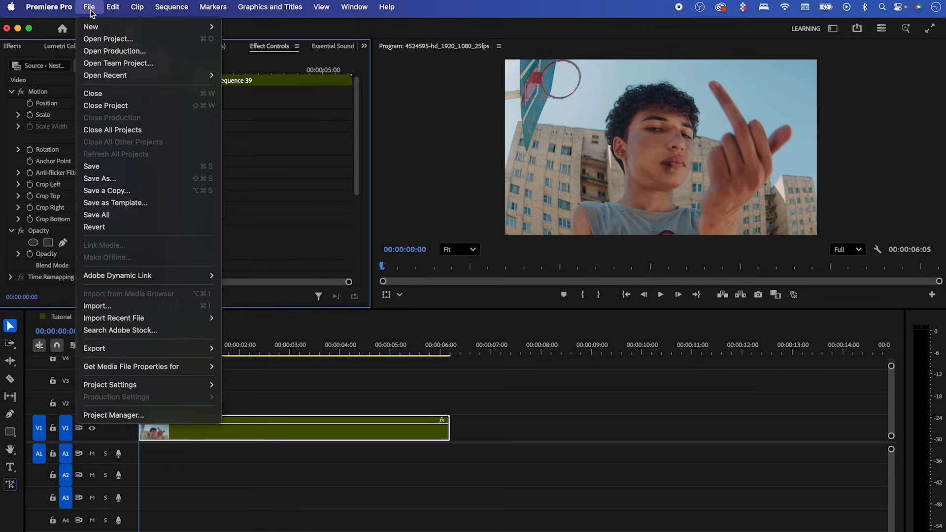
{"action": "mouse_move", "coordinate": [92, 27]}
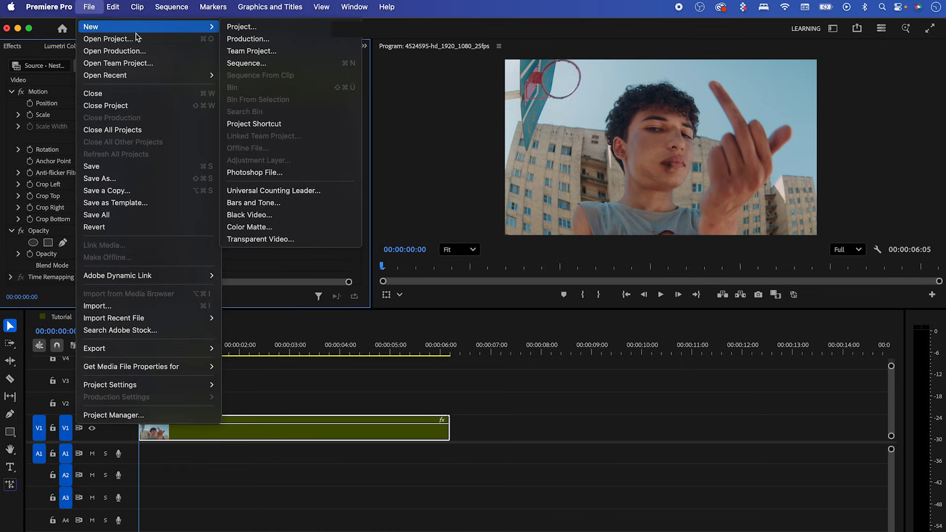
{"action": "left_click", "coordinate": [263, 227]}
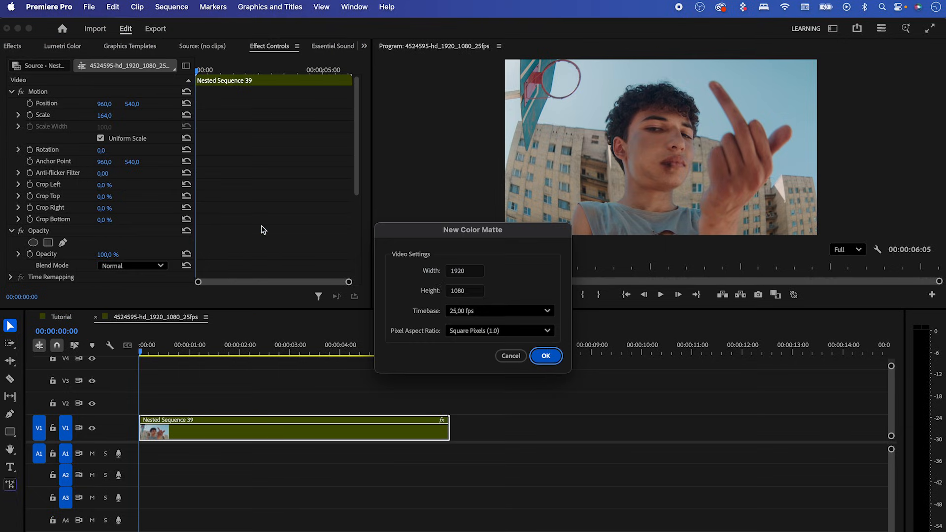
{"action": "left_click", "coordinate": [543, 355]}
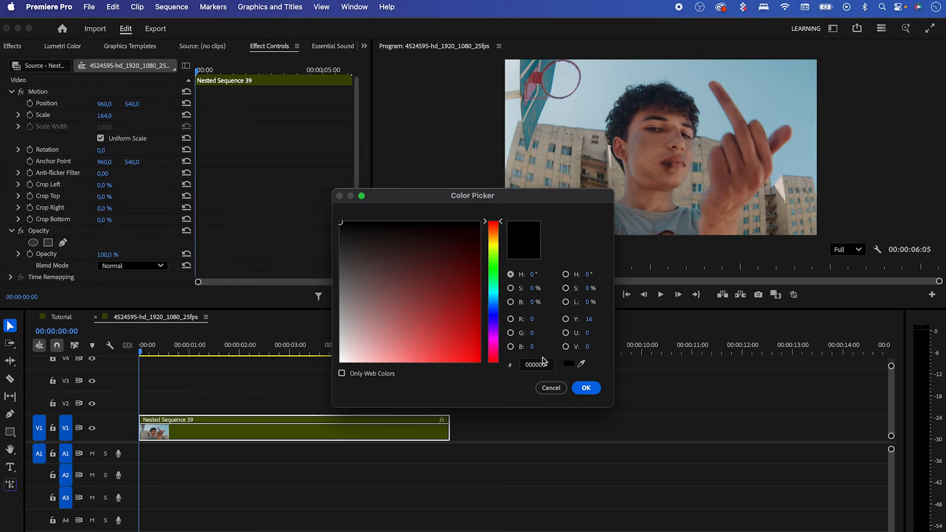
{"action": "left_click", "coordinate": [586, 388]}
{"action": "left_click", "coordinate": [503, 320]}
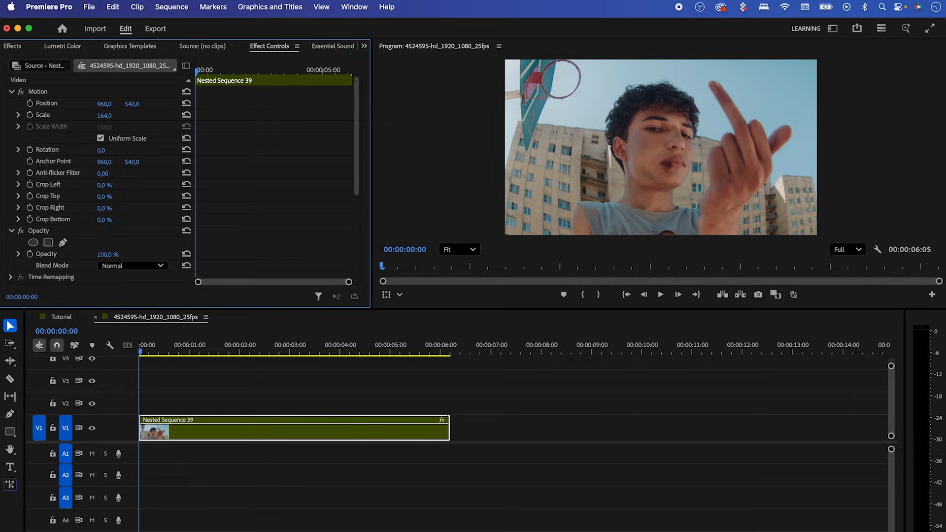
Place the Color Matte from the Footage bin on V2 above the nested sequence and extend it to the same length.
{"action": "left_click", "coordinate": [365, 49]}
{"action": "left_click", "coordinate": [384, 173]}
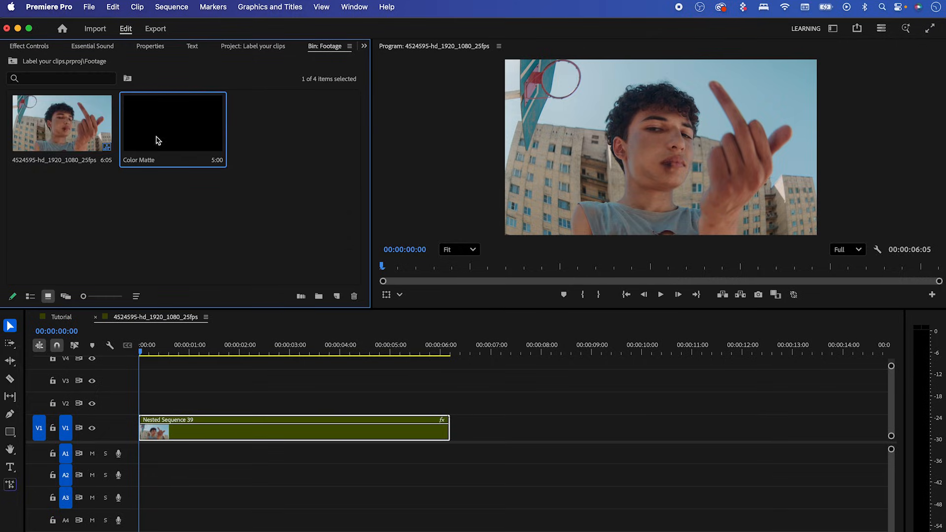
{"action": "left_click_drag", "start_coordinate": [248, 181], "coordinate": [266, 408]}
{"action": "left_click_drag", "start_coordinate": [382, 408], "coordinate": [450, 408]}
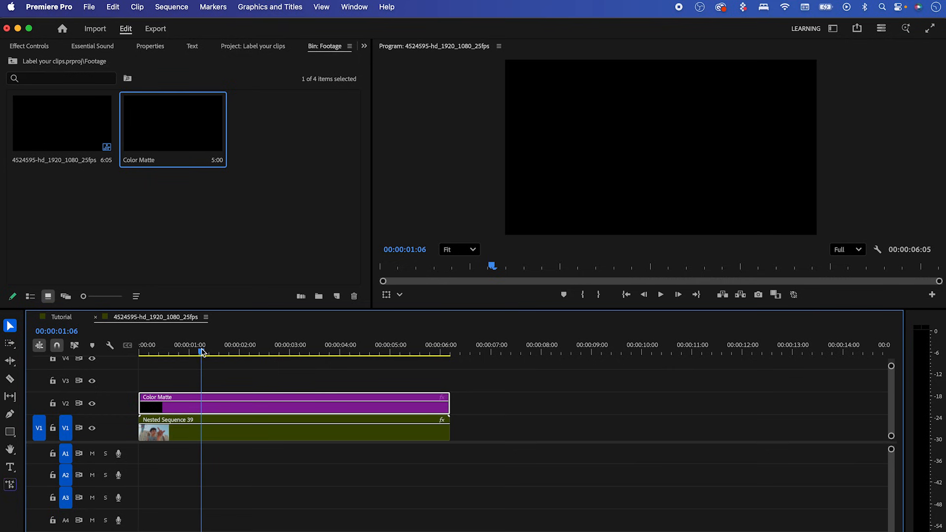
Set the scale of the color matte on V2 to 150.
{"action": "left_click", "coordinate": [364, 46]}
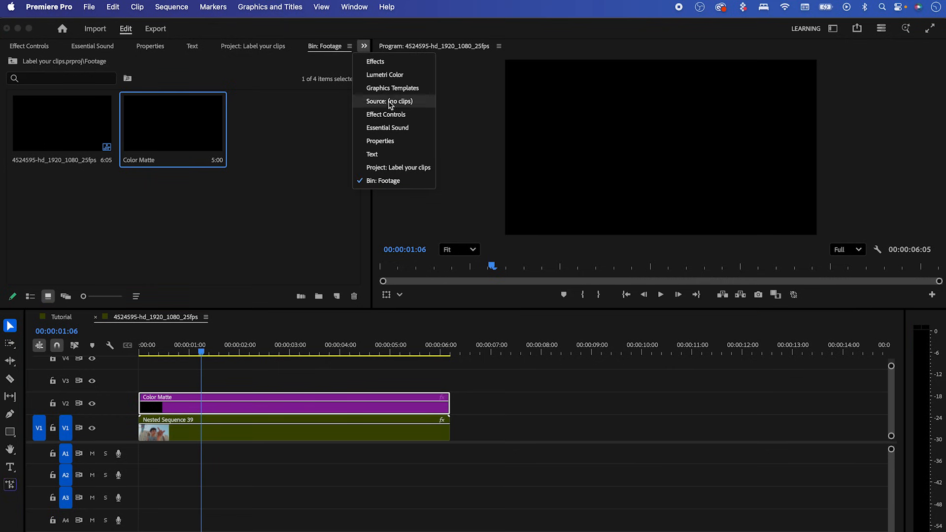
{"action": "left_click", "coordinate": [397, 118]}
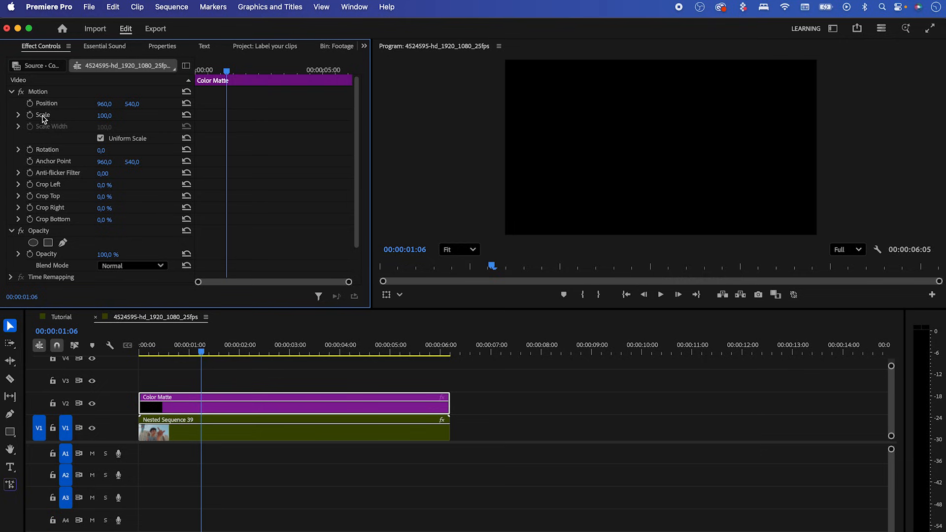
{"action": "left_click", "coordinate": [104, 117]}
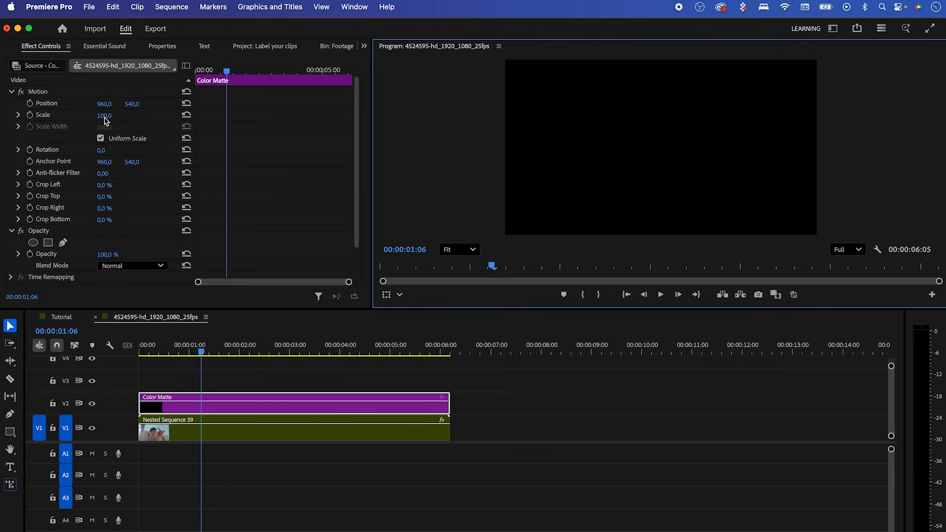
{"action": "left_click", "coordinate": [112, 114]}
{"action": "type", "text": "150"}
{"action": "left_click", "coordinate": [387, 146]}
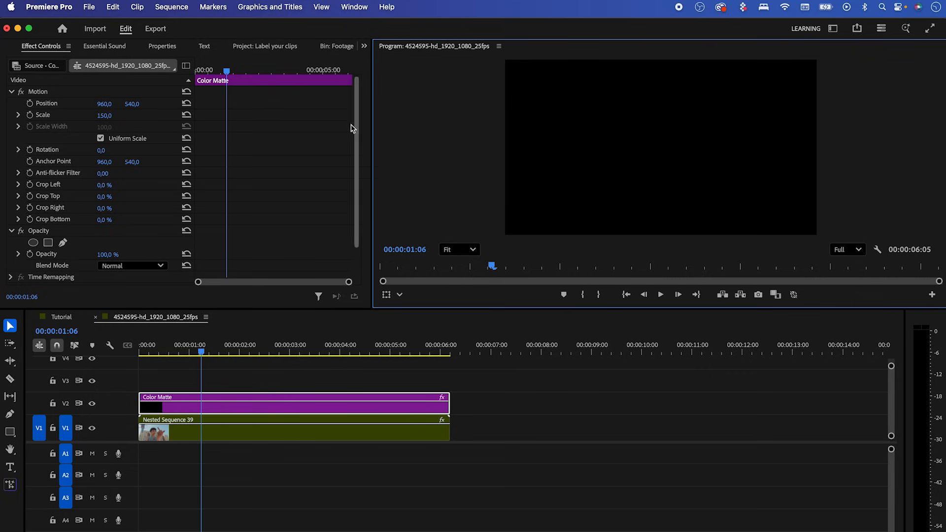
Add an inverted elliptical opacity mask to the color matte with an expansion of 366 and a feather of 45.
{"action": "left_click", "coordinate": [360, 182]}
{"action": "scroll", "coordinate": [359, 187], "scroll_direction": "down", "scroll_amount": 2}
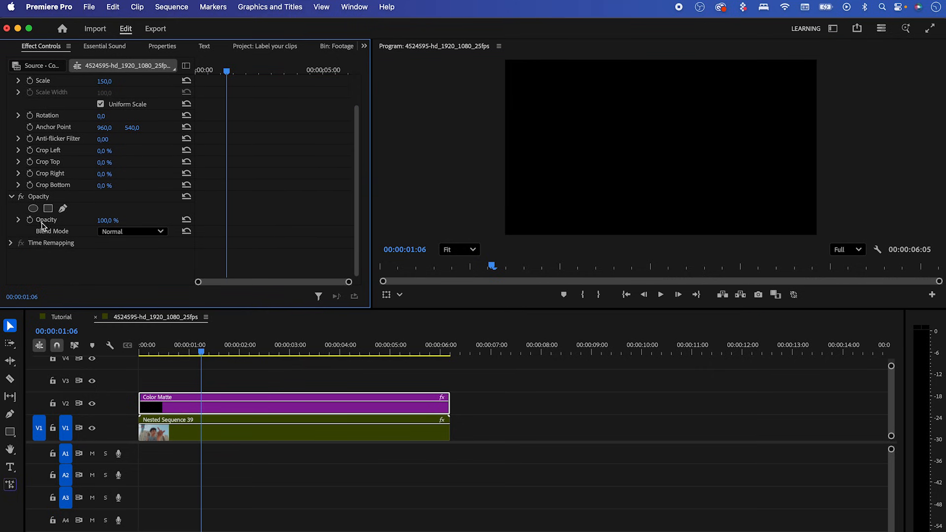
{"action": "left_click", "coordinate": [33, 209]}
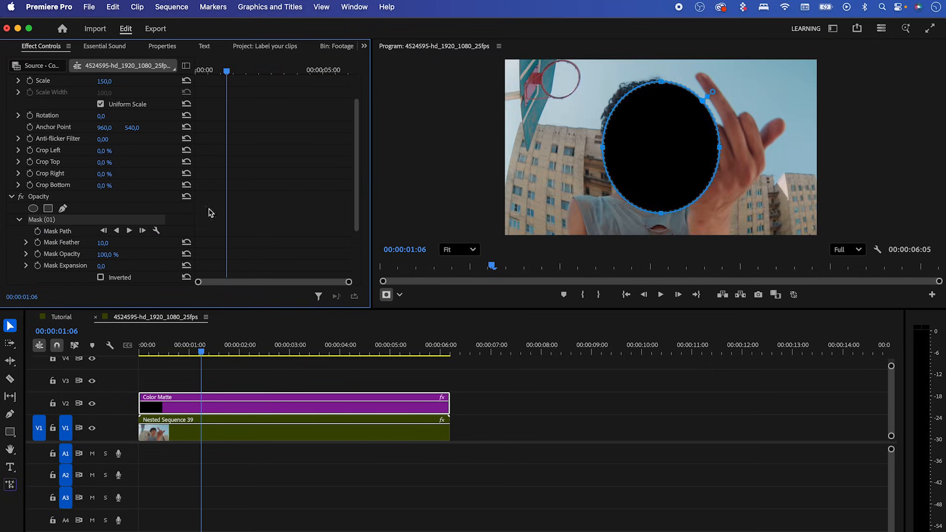
{"action": "scroll", "coordinate": [357, 215], "scroll_direction": "down", "scroll_amount": 2}
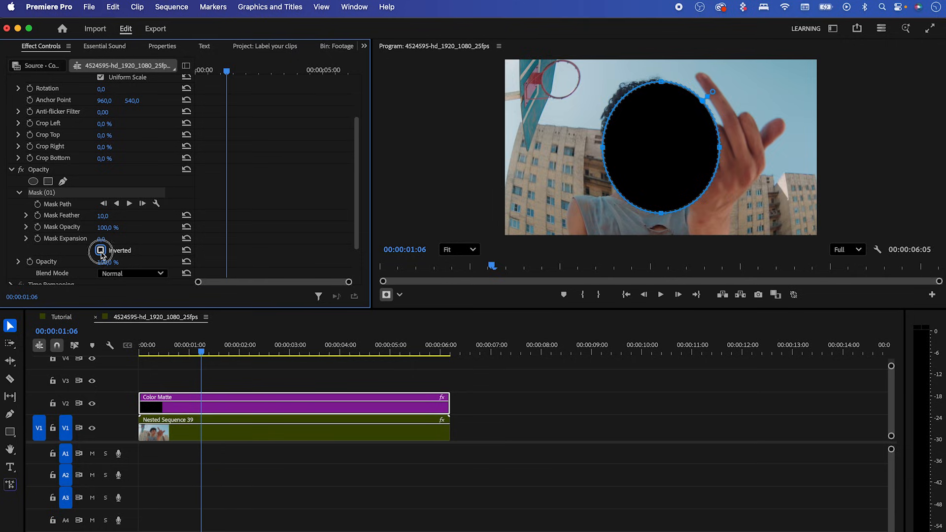
{"action": "left_click", "coordinate": [100, 250]}
{"action": "left_click_drag", "start_coordinate": [100, 240], "coordinate": [280, 240]}
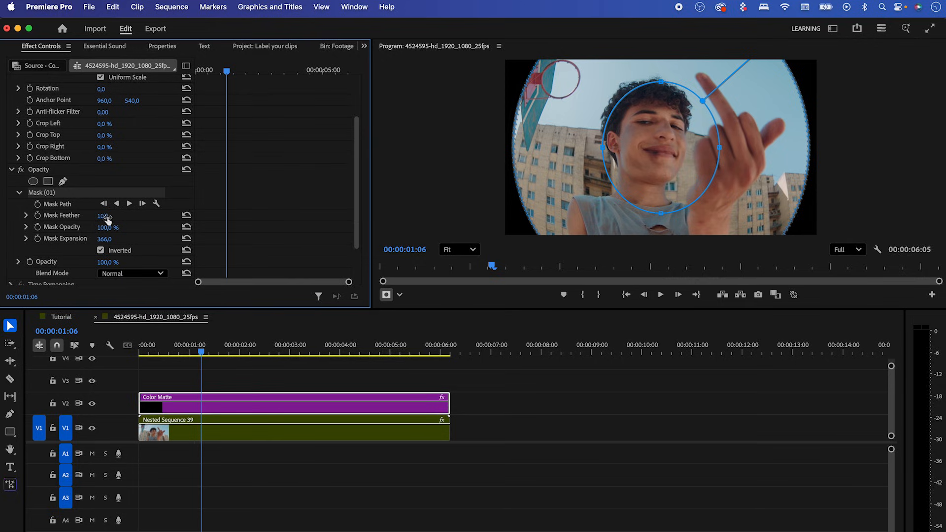
{"action": "left_click_drag", "start_coordinate": [102, 216], "coordinate": [121, 216]}
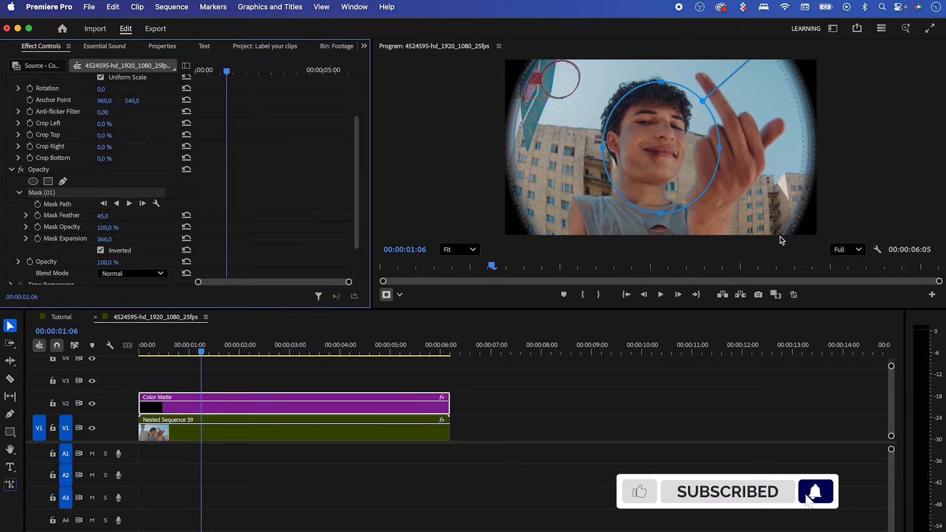
Play back the sequence from near the start to check the fisheye effect with the black vignette.
{"action": "left_click_drag", "start_coordinate": [199, 348], "coordinate": [168, 350]}
{"action": "left_click", "coordinate": [662, 296]}
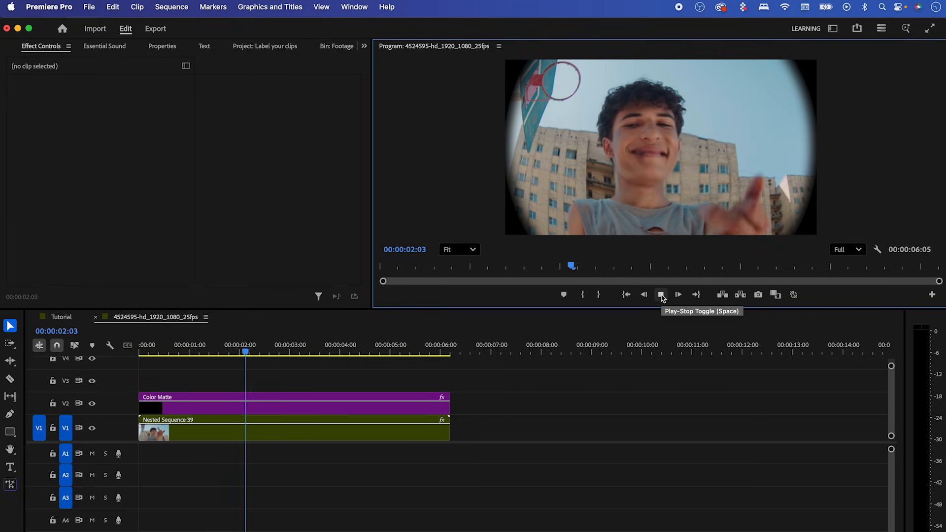
{"action": "left_click", "coordinate": [661, 295]}
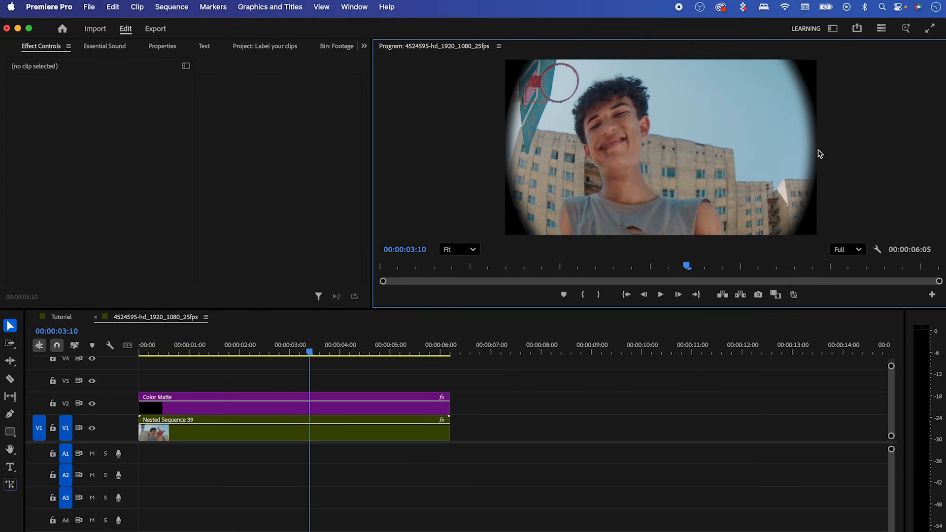
Set the mask expansion of the color matte on V2 to 336 and return to the start of the sequence.
{"action": "left_click", "coordinate": [284, 408]}
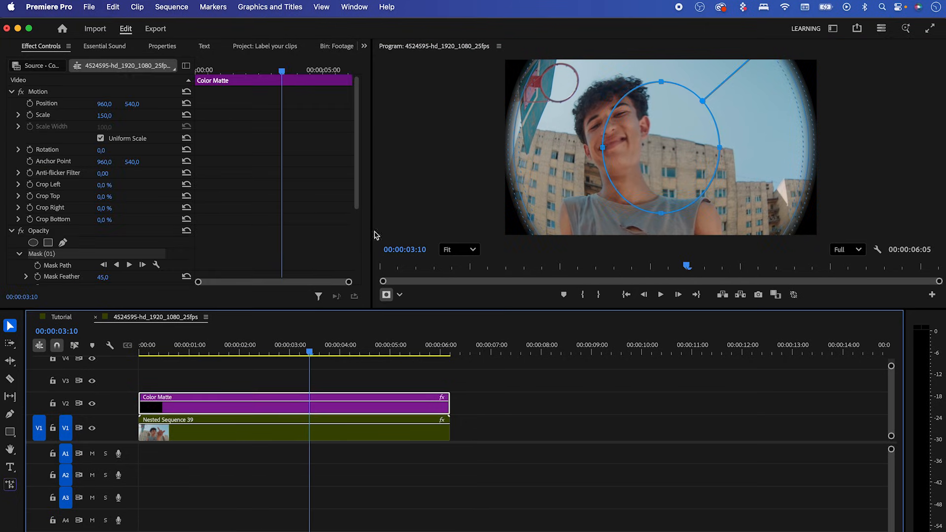
{"action": "left_click_drag", "start_coordinate": [358, 199], "coordinate": [358, 230]}
{"action": "left_click_drag", "start_coordinate": [103, 254], "coordinate": [120, 254]}
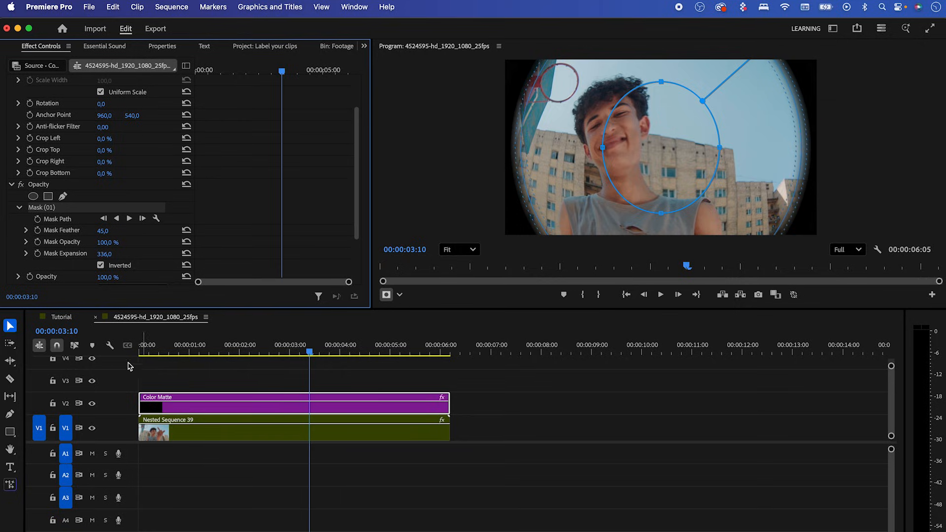
{"action": "left_click", "coordinate": [141, 351]}
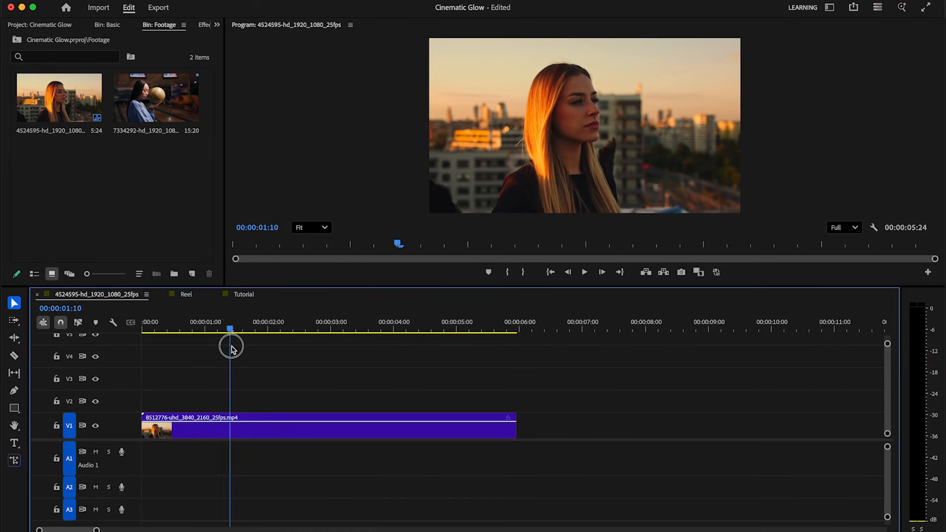
Duplicate the 8512776-uhd_3840_2160_25fps.mp4 clip from V1 directly above itself onto V2.
{"action": "left_click_drag", "start_coordinate": [230, 344], "coordinate": [291, 352]}
{"action": "left_click", "coordinate": [224, 437]}
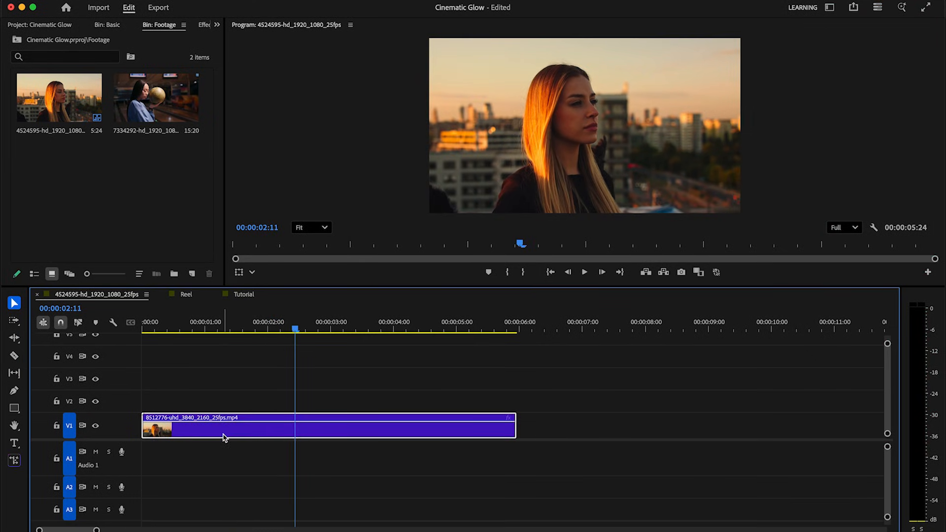
{"action": "left_click_drag", "start_coordinate": [222, 438], "coordinate": [217, 410]}
{"action": "left_click", "coordinate": [224, 410]}
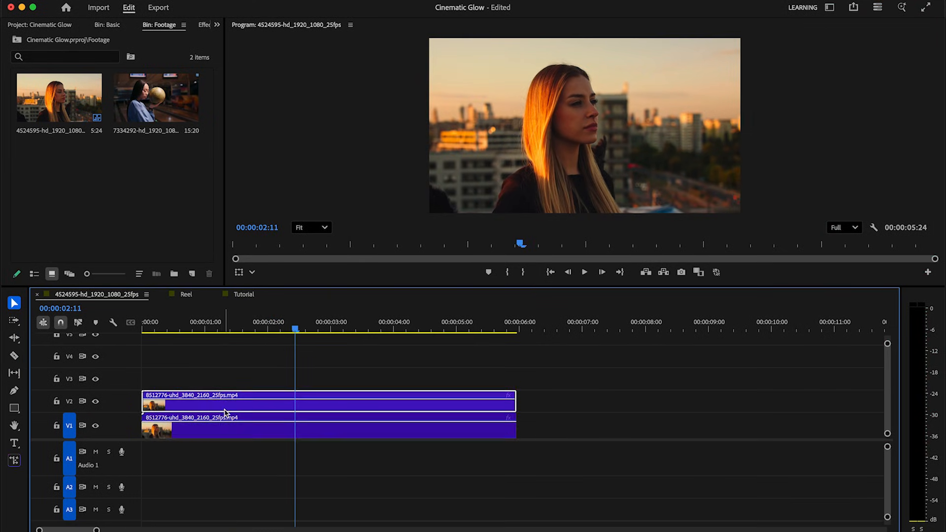
Find the Luma Key effect and apply it to the duplicate clip on V2.
{"action": "left_click", "coordinate": [215, 25]}
{"action": "left_click", "coordinate": [232, 79]}
{"action": "left_click", "coordinate": [96, 42]}
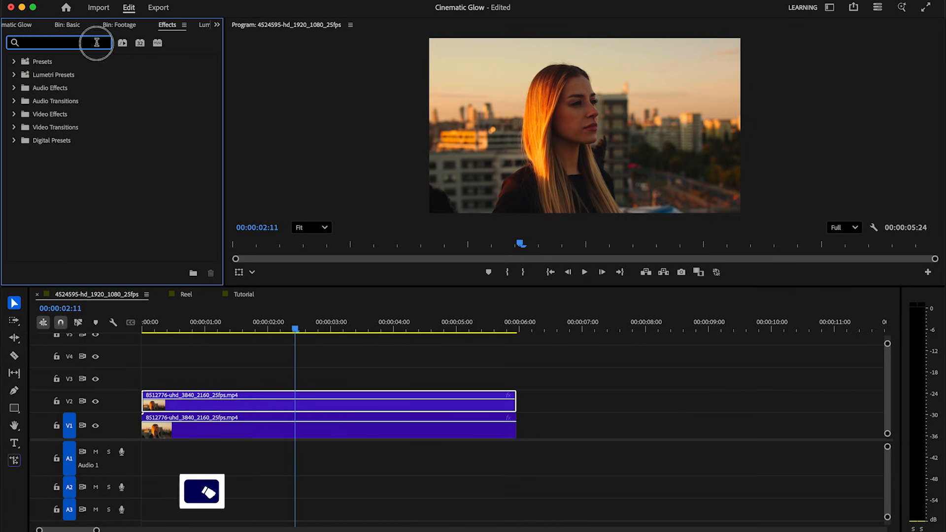
{"action": "type", "text": "luma k"}
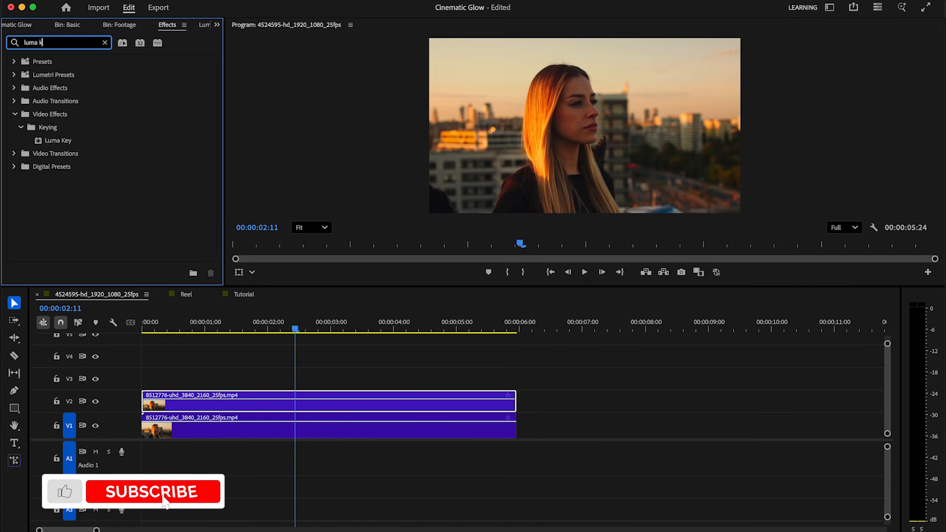
{"action": "left_click", "coordinate": [67, 141]}
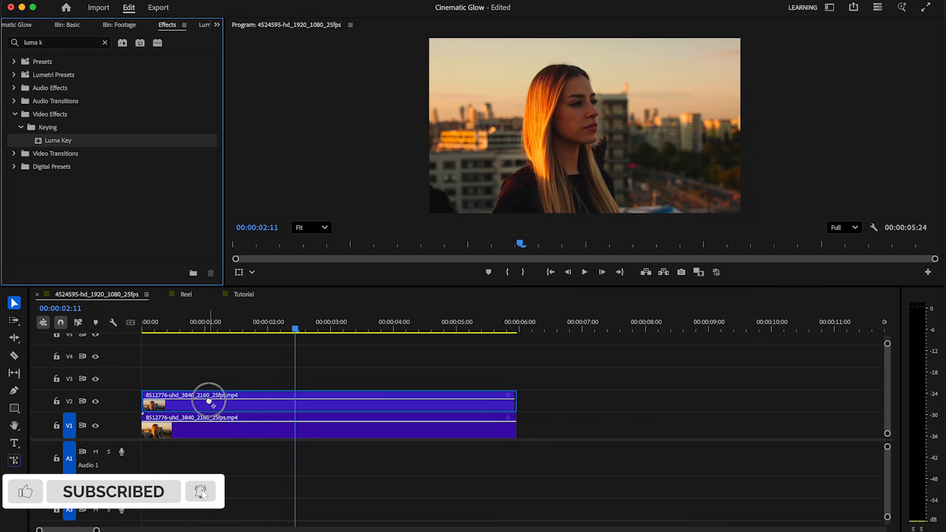
Find the Gaussian Blur effect and apply it to the clip on V2.
{"action": "left_click", "coordinate": [105, 43]}
{"action": "type", "text": "gau"}
{"action": "left_click_drag", "start_coordinate": [64, 143], "coordinate": [240, 400]}
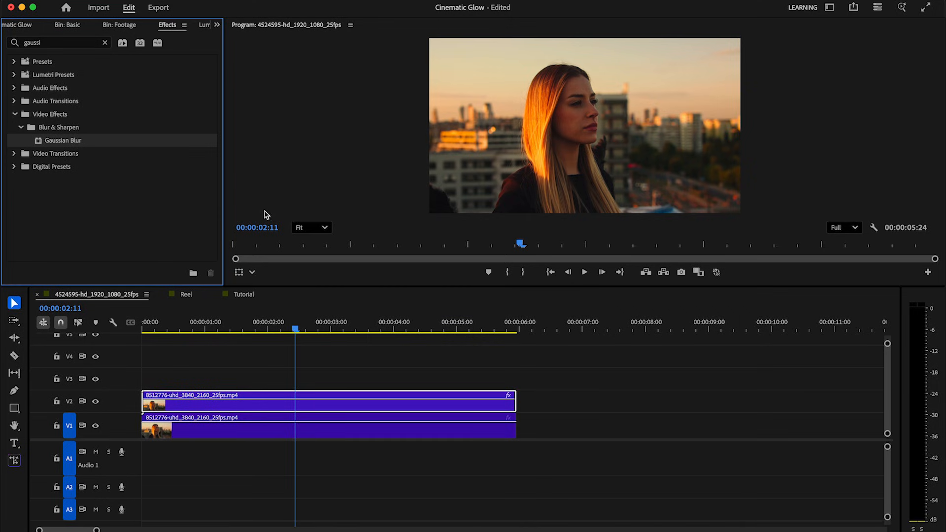
Set the Gaussian Blur blurriness of the clip on V2 to 200.
{"action": "left_click", "coordinate": [217, 25]}
{"action": "left_click", "coordinate": [259, 129]}
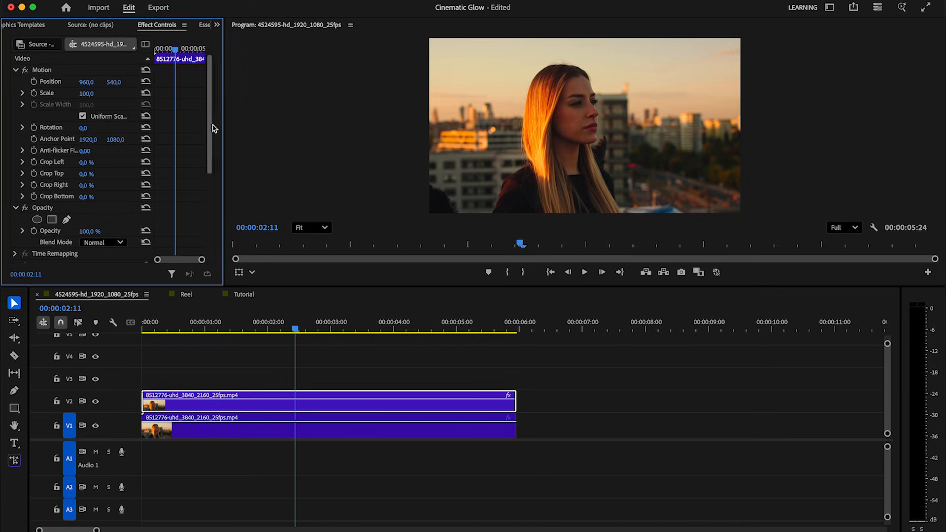
{"action": "scroll", "coordinate": [186, 194], "scroll_direction": "down", "scroll_amount": 5}
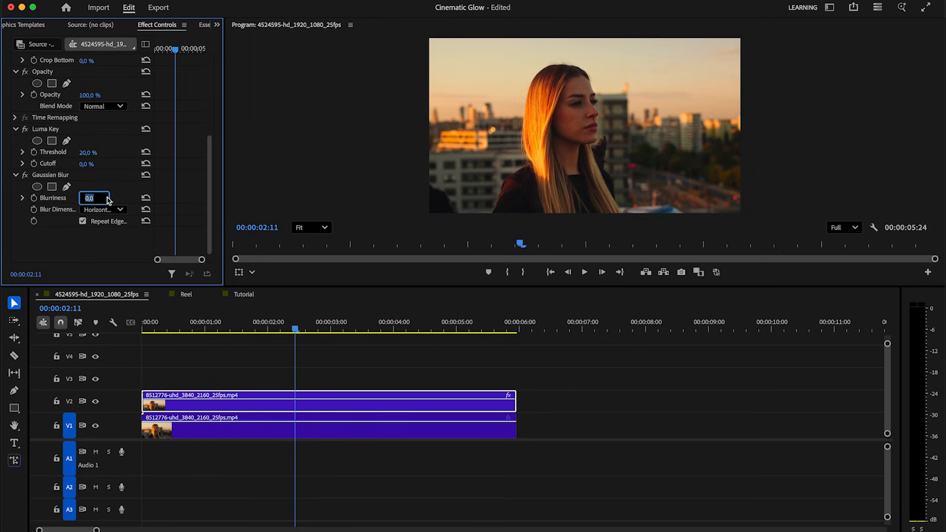
{"action": "left_click", "coordinate": [109, 255]}
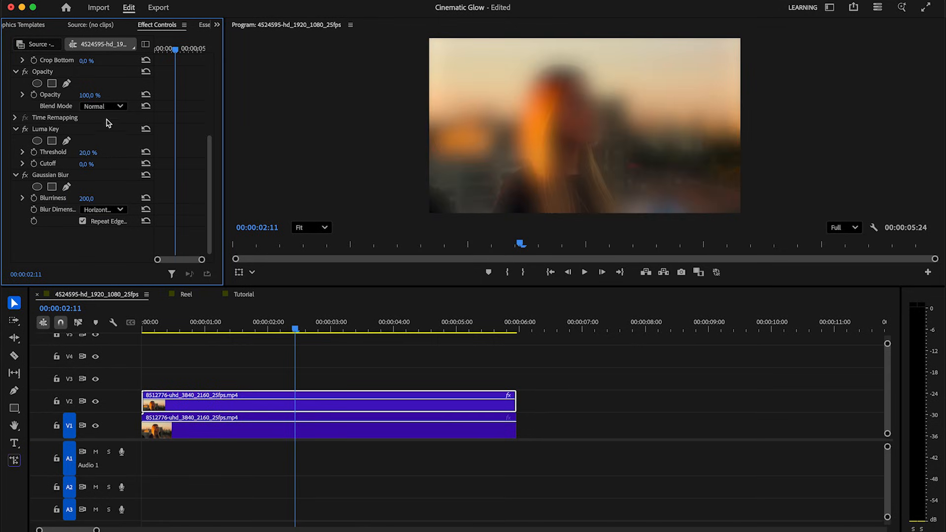
Change the V2 clip's blend mode to Screen and lower its opacity to 46%.
{"action": "left_click", "coordinate": [104, 106]}
{"action": "left_click", "coordinate": [103, 237]}
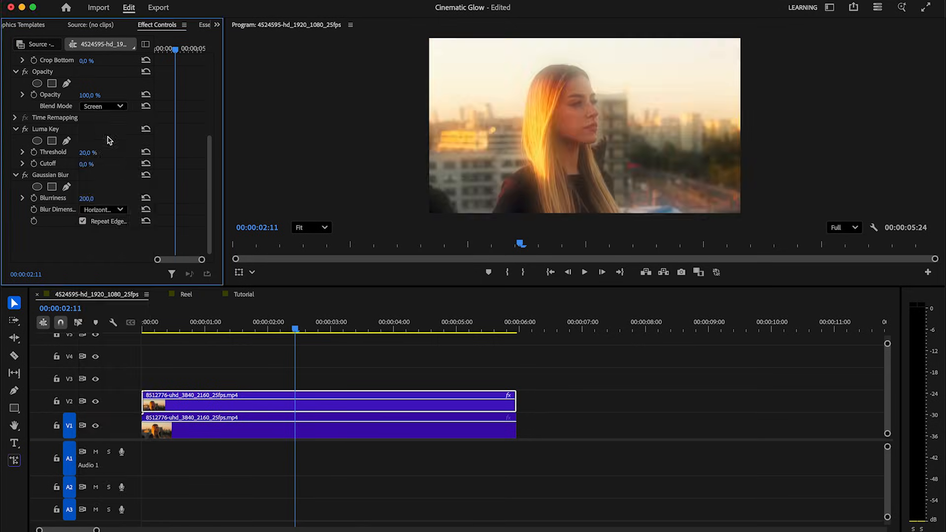
{"action": "left_click_drag", "start_coordinate": [91, 98], "coordinate": [63, 98]}
Compare the shot with V2 hidden and shown, and play the sequence from the start to check the glow.
{"action": "left_click", "coordinate": [232, 326]}
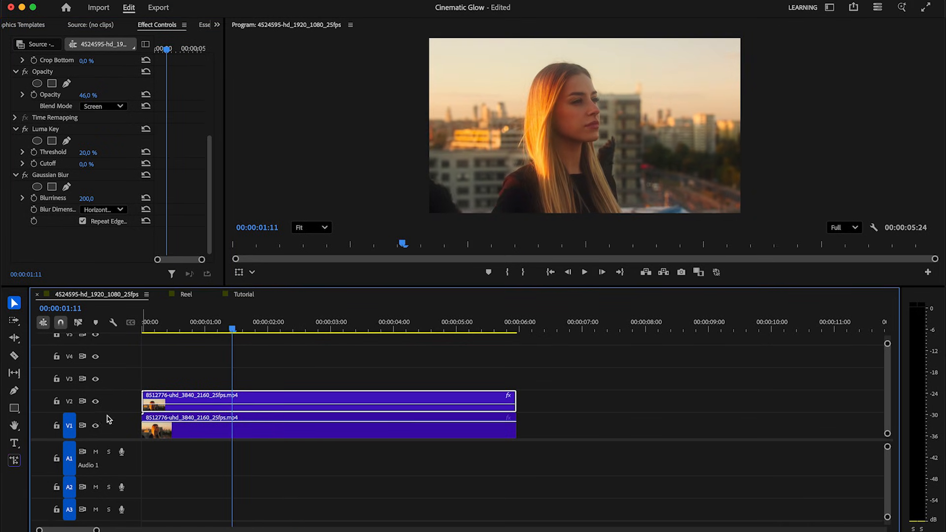
{"action": "left_click", "coordinate": [97, 403]}
{"action": "left_click", "coordinate": [97, 403]}
{"action": "left_click", "coordinate": [97, 403]}
{"action": "left_click", "coordinate": [97, 403]}
{"action": "left_click", "coordinate": [146, 324]}
{"action": "key", "text": "space"}
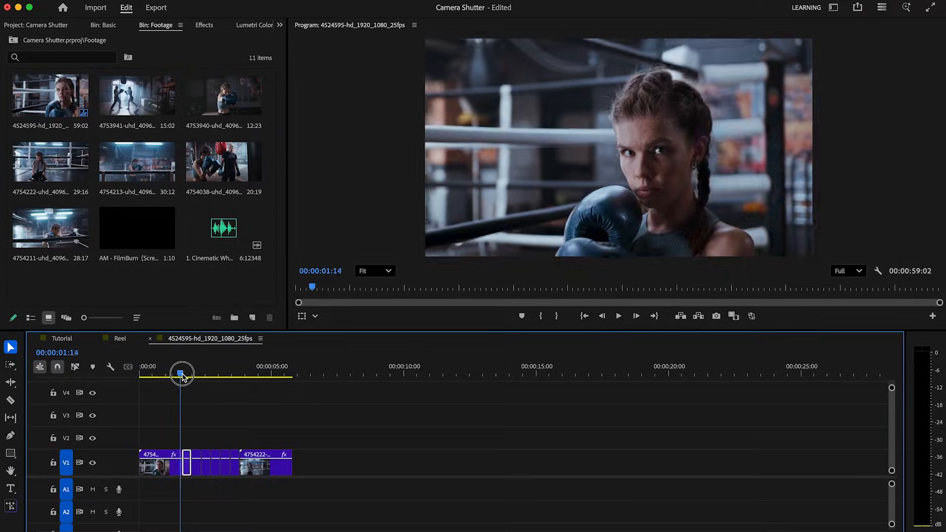
In the boxing sequence, move the first short clip up to V2 over the opening clip's end and apply the Transform effect.
{"action": "mouse_move", "coordinate": [182, 373]}
{"action": "left_mouse_down"}
{"action": "mouse_move", "coordinate": [245, 377]}
{"action": "mouse_move", "coordinate": [188, 377]}
{"action": "left_mouse_up"}
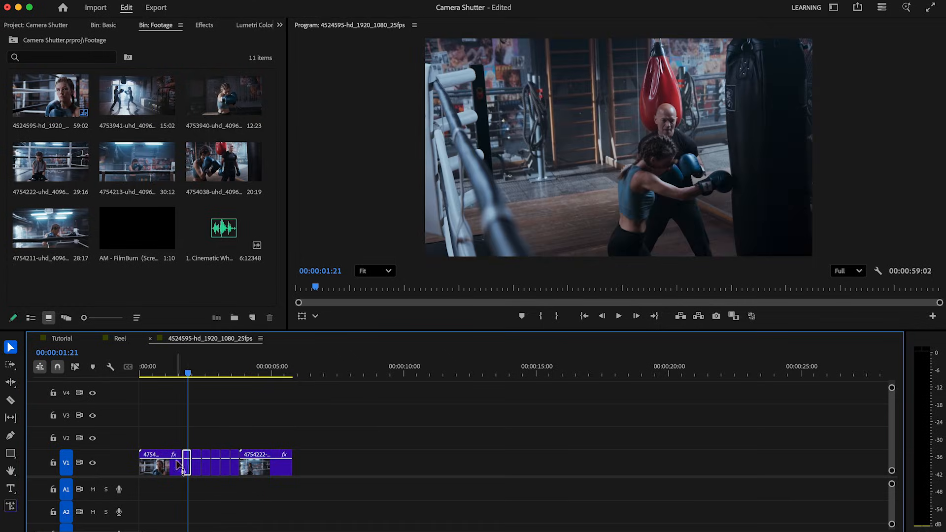
{"action": "left_click_drag", "start_coordinate": [189, 469], "coordinate": [179, 447]}
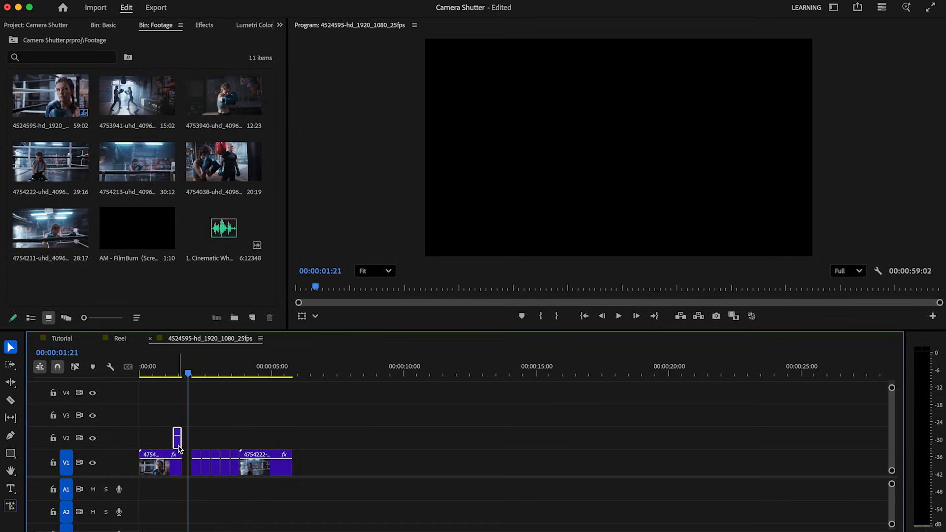
{"action": "left_click", "coordinate": [209, 25]}
{"action": "left_click", "coordinate": [87, 44]}
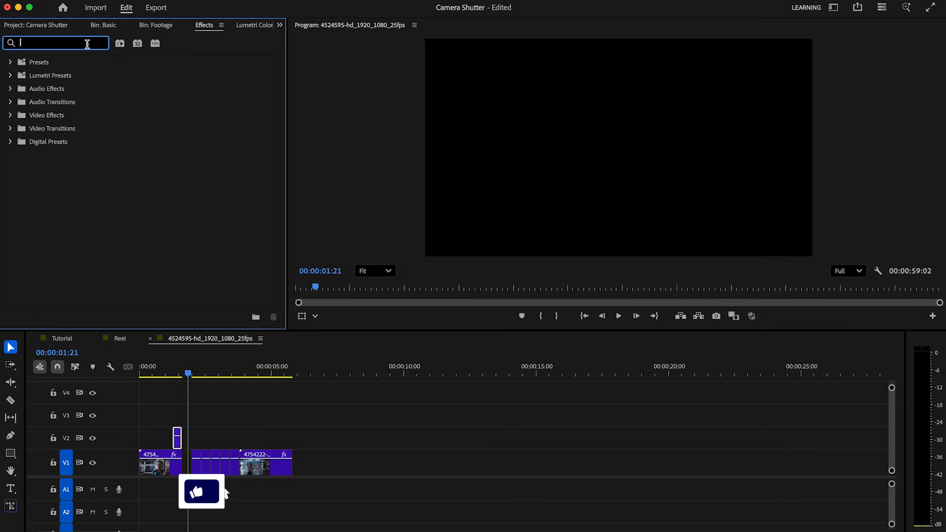
{"action": "type", "text": "transform"}
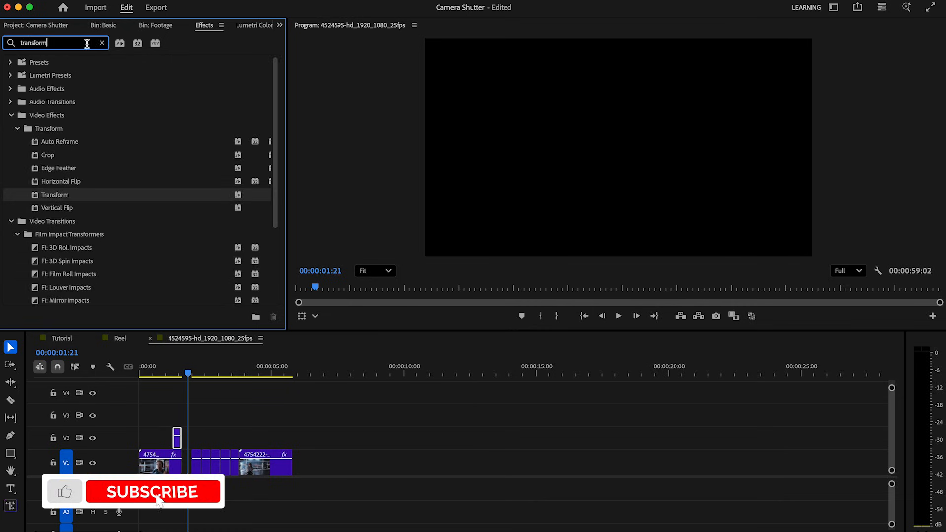
{"action": "left_click_drag", "start_coordinate": [63, 194], "coordinate": [176, 439]}
Keyframe the V2 clip's Transform position at its start with a vertical value of -1079 and set Shutter Angle to 180.
{"action": "left_click", "coordinate": [279, 25]}
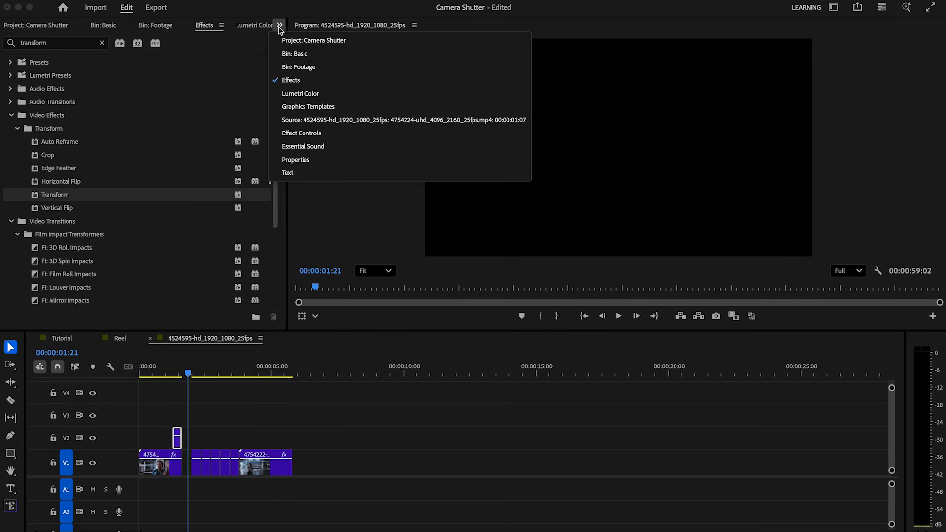
{"action": "left_click", "coordinate": [319, 134]}
{"action": "left_click_drag", "start_coordinate": [276, 180], "coordinate": [265, 280]}
{"action": "left_click", "coordinate": [188, 49]}
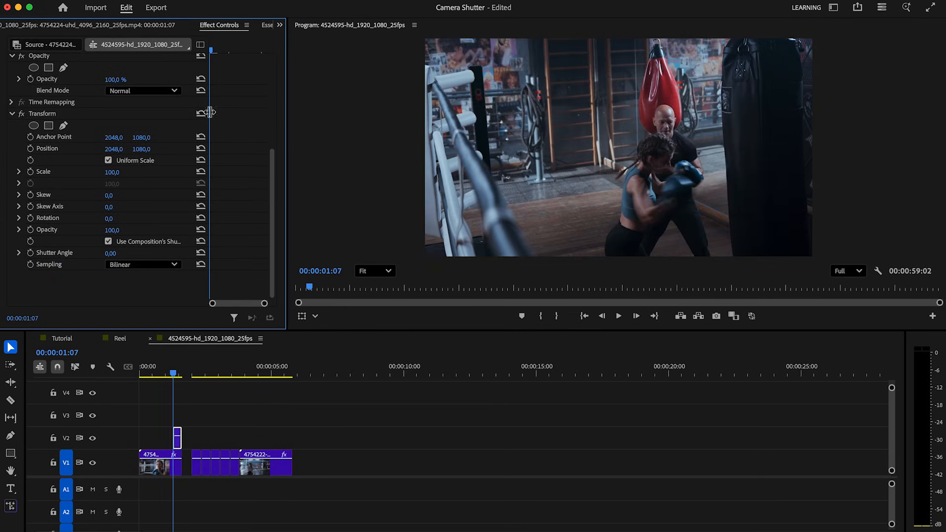
{"action": "left_click", "coordinate": [30, 149]}
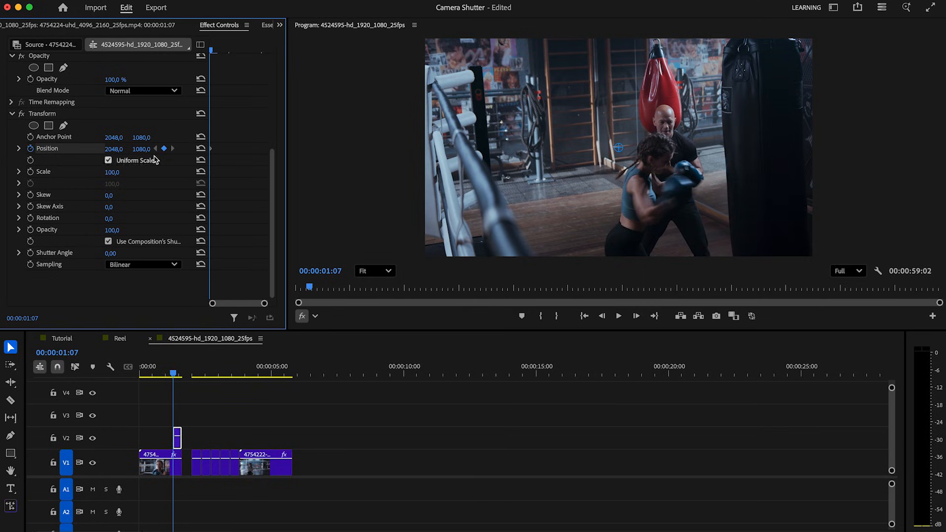
{"action": "left_click_drag", "start_coordinate": [140, 152], "coordinate": [63, 152]}
{"action": "left_click_drag", "start_coordinate": [141, 149], "coordinate": [81, 148]}
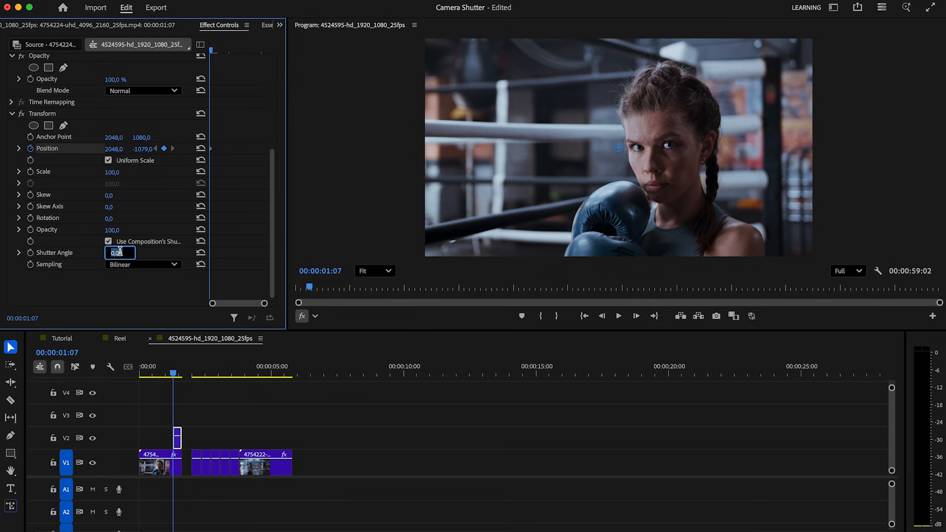
{"action": "key", "text": "Return"}
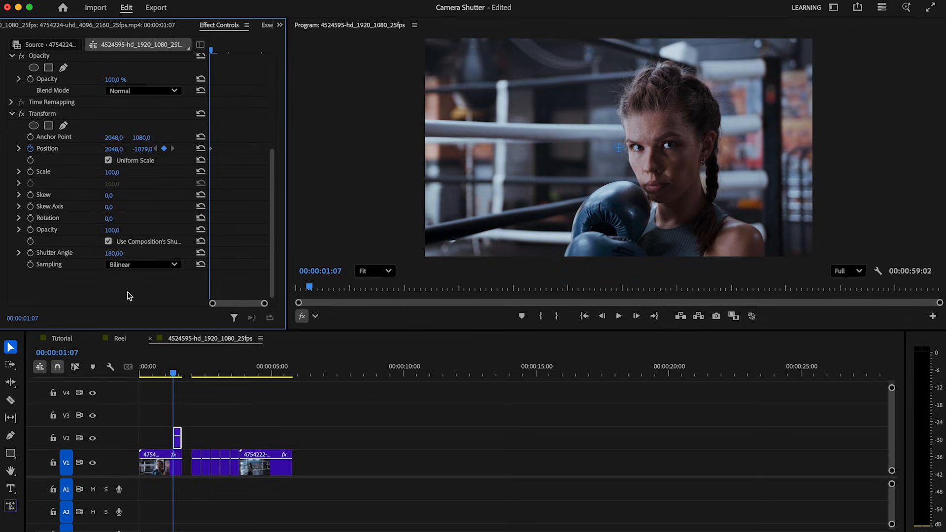
Add a second Transform position keyframe three frames after the V2 clip's start with a vertical value of 1072, and check the movement.
{"action": "key", "text": "Right"}
{"action": "key", "text": "Right"}
{"action": "key", "text": "Right"}
{"action": "left_click", "coordinate": [165, 149]}
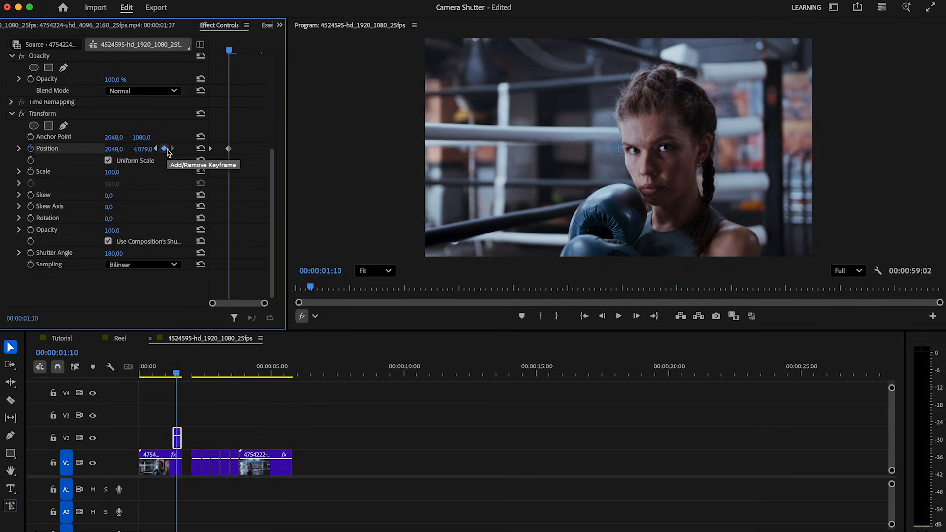
{"action": "left_click_drag", "start_coordinate": [142, 149], "coordinate": [246, 149]}
{"action": "left_click_drag", "start_coordinate": [181, 375], "coordinate": [175, 373]}
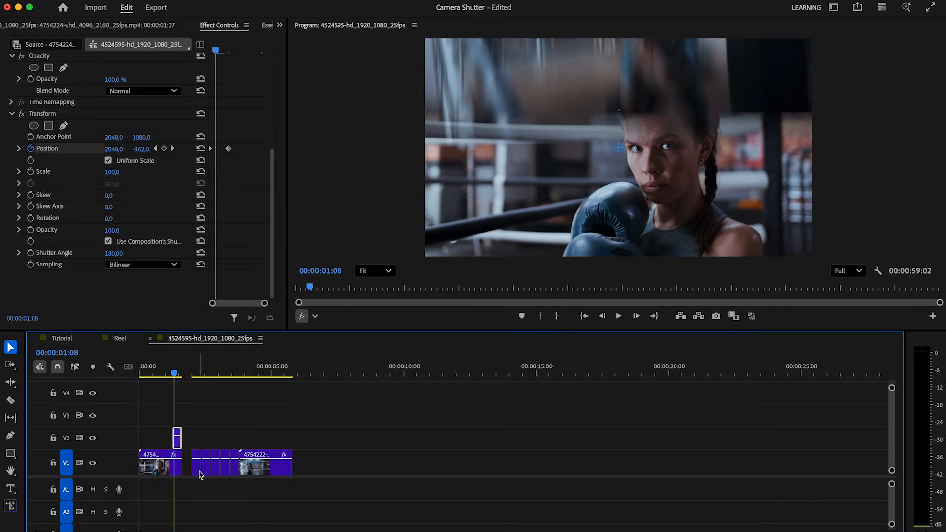
Move the next short clip from V1 to V3, starting three frames after the V2 clip's start.
{"action": "scroll", "coordinate": [291, 478], "scroll_direction": "up", "scroll_amount": 5}
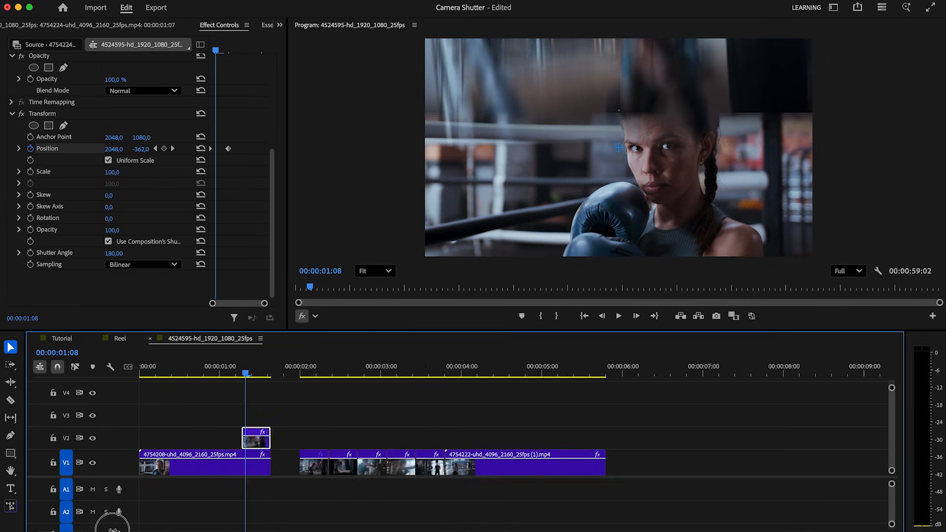
{"action": "left_click", "coordinate": [310, 375]}
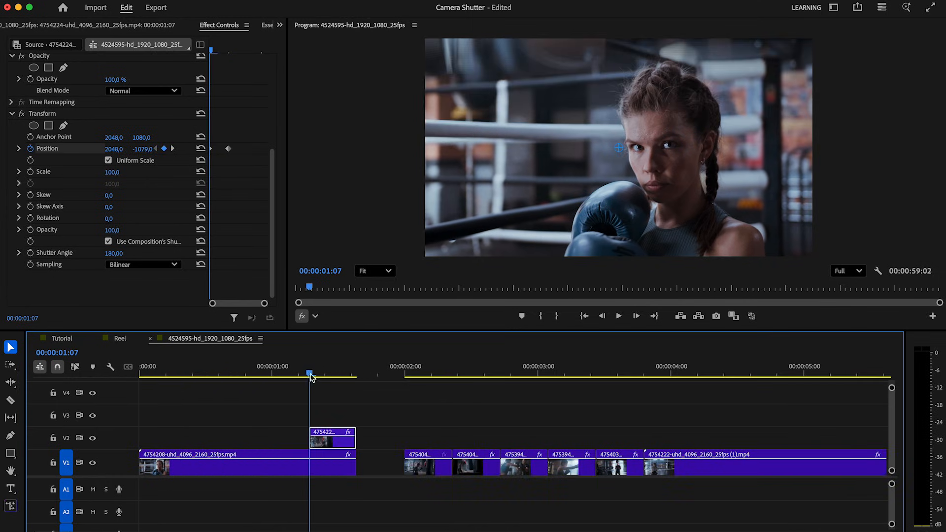
{"action": "key", "text": "Right"}
{"action": "key", "text": "Right"}
{"action": "key", "text": "Right"}
{"action": "left_click_drag", "start_coordinate": [423, 476], "coordinate": [344, 419]}
Move the following short clip from V1 to V4, starting three frames after the V3 clip's start.
{"action": "key", "text": "Right"}
{"action": "key", "text": "Right"}
{"action": "key", "text": "Right"}
{"action": "left_click_drag", "start_coordinate": [474, 471], "coordinate": [363, 394]}
Move the next short clip from V1 to V5, starting at 00:00:01:16.
{"action": "key", "text": "Right"}
{"action": "key", "text": "Right"}
{"action": "key", "text": "Right"}
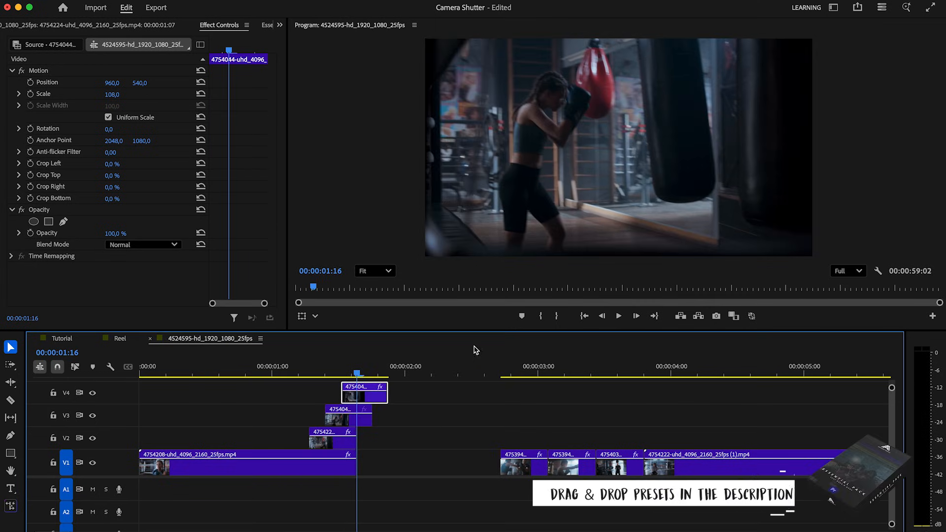
{"action": "left_click_drag", "start_coordinate": [476, 329], "coordinate": [477, 225]}
{"action": "left_click_drag", "start_coordinate": [531, 428], "coordinate": [399, 311]}
Move the two remaining short clips from V1 to V6 and V7, each starting three frames after the clip below.
{"action": "key", "text": "Right"}
{"action": "key", "text": "Right"}
{"action": "key", "text": "Right"}
{"action": "key", "text": "Right"}
{"action": "key", "text": "Right"}
{"action": "key", "text": "Right"}
{"action": "left_click_drag", "start_coordinate": [611, 436], "coordinate": [405, 292]}
Move the final 4754222-uhd_4096_2160_25fps (1).mp4 clip from V1 to V8, starting at 00:00:02:00.
{"action": "key", "text": "Right"}
{"action": "key", "text": "Right"}
{"action": "key", "text": "Right"}
{"action": "left_click_drag", "start_coordinate": [534, 226], "coordinate": [533, 168]}
{"action": "left_click_drag", "start_coordinate": [658, 415], "coordinate": [419, 249]}
Copy the Transform effect from the V2 clip and paste it onto the staggered clips above it.
{"action": "left_click_drag", "start_coordinate": [472, 165], "coordinate": [471, 200]}
{"action": "left_click", "coordinate": [325, 394]}
{"action": "left_click_drag", "start_coordinate": [270, 79], "coordinate": [283, 125]}
{"action": "left_click", "coordinate": [58, 105]}
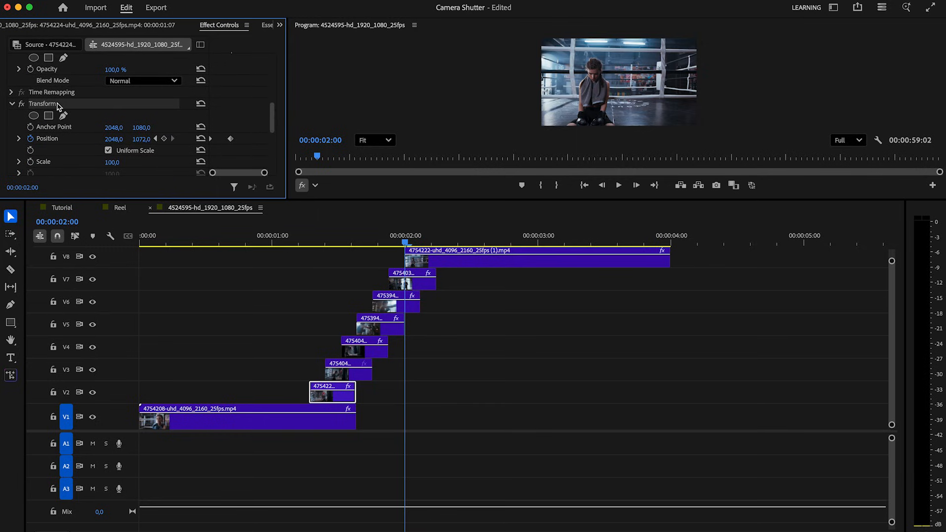
{"action": "left_click_drag", "start_coordinate": [314, 260], "coordinate": [495, 372]}
Play the sequence from about one second to check the camera shutter transition across the staggered clips.
{"action": "left_click_drag", "start_coordinate": [416, 200], "coordinate": [416, 302]}
{"action": "left_click", "coordinate": [284, 341]}
{"action": "key", "text": "space"}
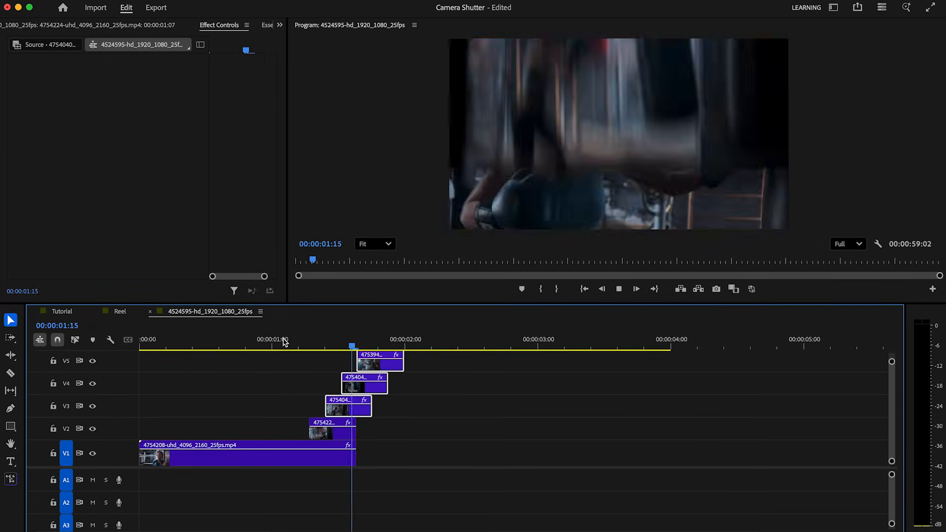
{"action": "key", "text": "space"}
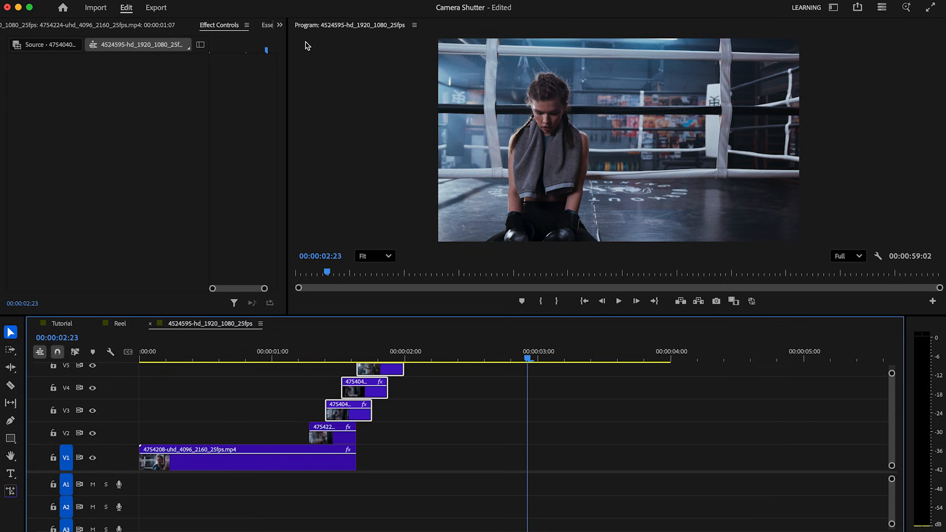
Place the AM - FilmBurn (Screen) clip from the Footage bin on V2 after the staggered clips and trim its start to 00:00:04:15.
{"action": "left_click", "coordinate": [279, 24]}
{"action": "left_click", "coordinate": [296, 63]}
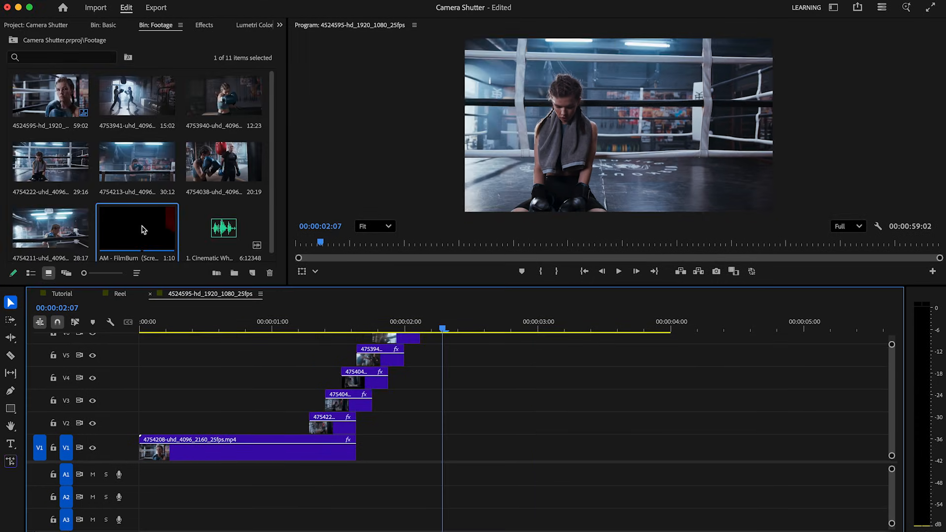
{"action": "left_click_drag", "start_coordinate": [142, 229], "coordinate": [683, 416]}
{"action": "mouse_move", "coordinate": [687, 336]}
{"action": "left_mouse_down"}
{"action": "mouse_move", "coordinate": [774, 334]}
{"action": "mouse_move", "coordinate": [750, 334]}
{"action": "left_mouse_up"}
{"action": "left_click_drag", "start_coordinate": [678, 424], "coordinate": [750, 432]}
Set the blend mode of the AM - FilmBurn (Screen) clip to Screen.
{"action": "left_click", "coordinate": [279, 24]}
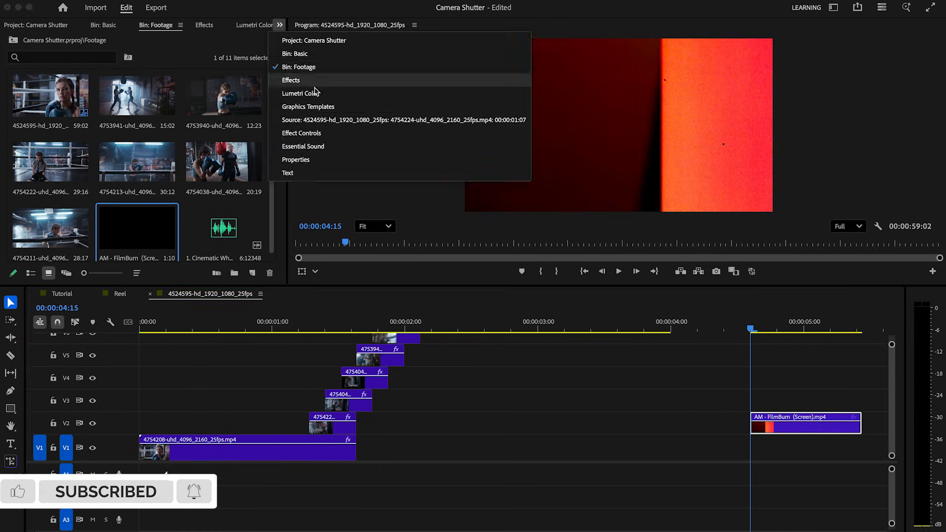
{"action": "left_click", "coordinate": [306, 133]}
{"action": "scroll", "coordinate": [269, 186], "scroll_direction": "down", "scroll_amount": 2}
{"action": "left_click", "coordinate": [148, 211]}
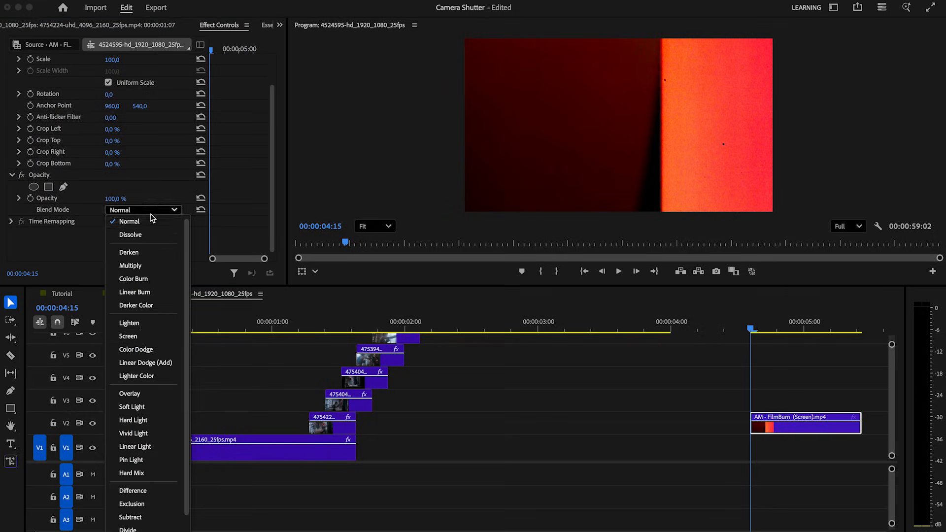
{"action": "left_click", "coordinate": [148, 336]}
Move the AM - FilmBurn (Screen) clip onto a track above the staggered clips so it overlays the camera shutter transition.
{"action": "left_click_drag", "start_coordinate": [603, 285], "coordinate": [607, 169]}
{"action": "left_click_drag", "start_coordinate": [767, 391], "coordinate": [420, 227]}
{"action": "left_click_drag", "start_coordinate": [499, 174], "coordinate": [499, 215]}
Add the cinematic whoosh sound from the Footage bin to an audio track beneath the camera shutter transition.
{"action": "left_click", "coordinate": [279, 24]}
{"action": "left_click", "coordinate": [308, 63]}
{"action": "scroll", "coordinate": [233, 161], "scroll_direction": "down", "scroll_amount": 1}
{"action": "left_click_drag", "start_coordinate": [234, 160], "coordinate": [222, 445]}
{"action": "left_click_drag", "start_coordinate": [668, 213], "coordinate": [603, 360]}
{"action": "left_click", "coordinate": [585, 346]}
{"action": "left_click", "coordinate": [625, 346]}
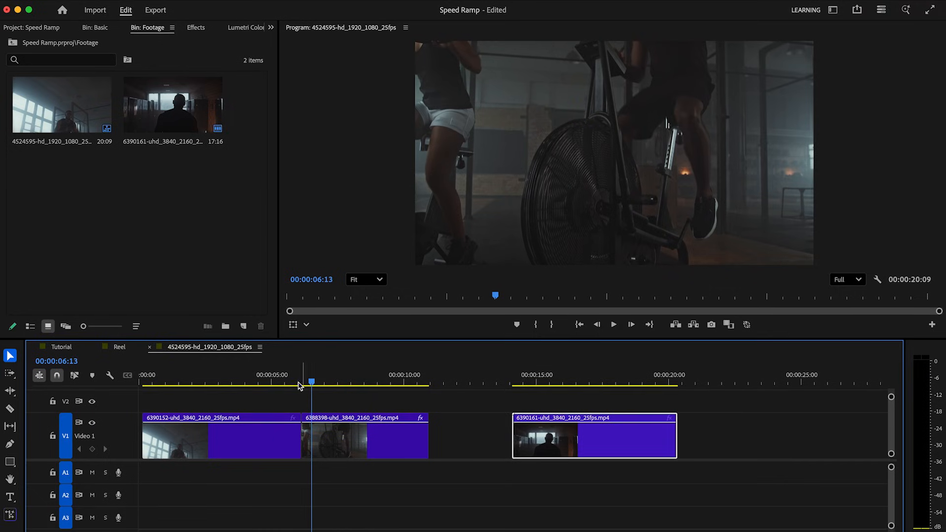
Display the Time Remapping Speed line on the clips 6390152-uhd_3840_2160_25fps.mp4 and 6388398-uhd_3840_2160_25fps.mp4.
{"action": "left_click_drag", "start_coordinate": [303, 383], "coordinate": [326, 388]}
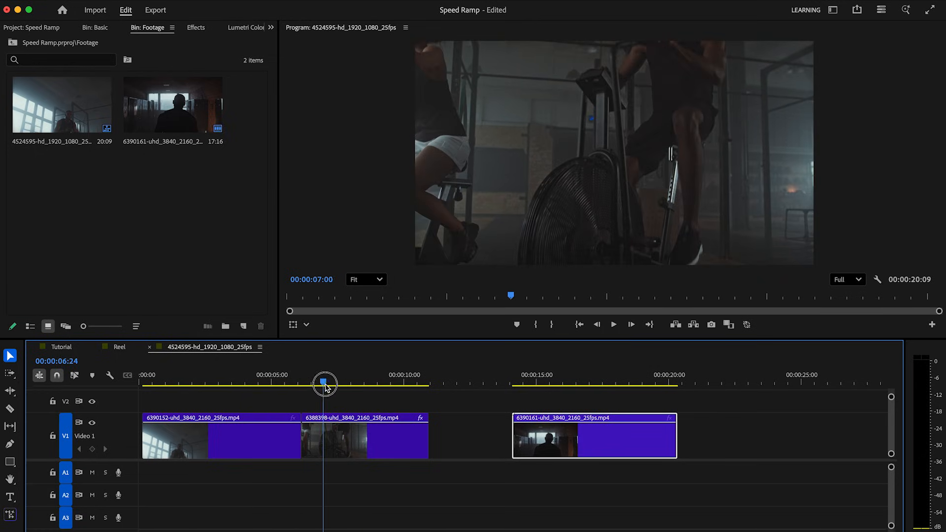
{"action": "left_click", "coordinate": [296, 420]}
{"action": "mouse_move", "coordinate": [355, 454]}
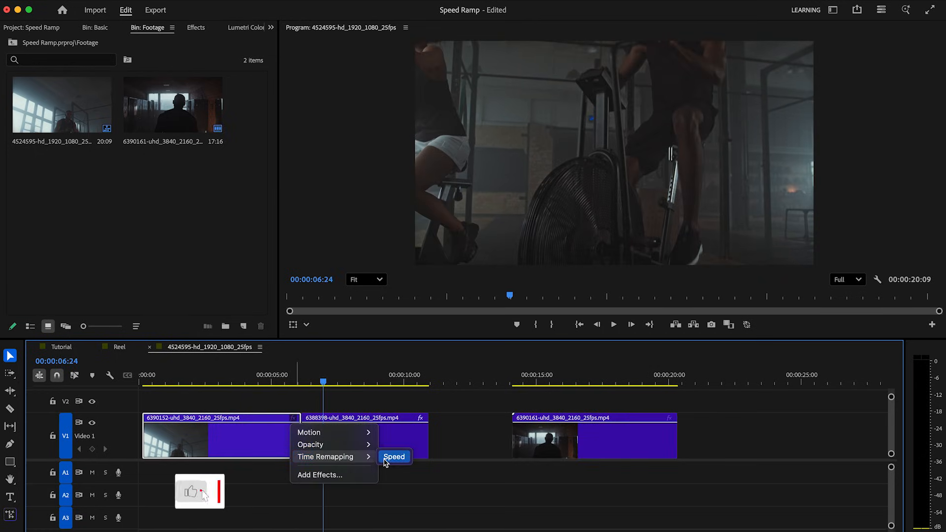
{"action": "left_click", "coordinate": [392, 454]}
{"action": "left_click", "coordinate": [420, 418]}
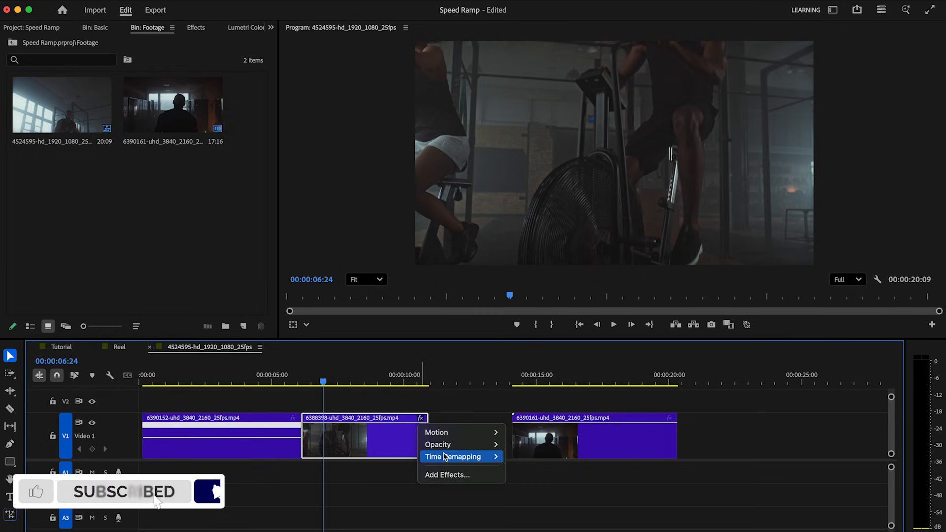
{"action": "mouse_move", "coordinate": [463, 457]}
{"action": "left_click", "coordinate": [527, 459]}
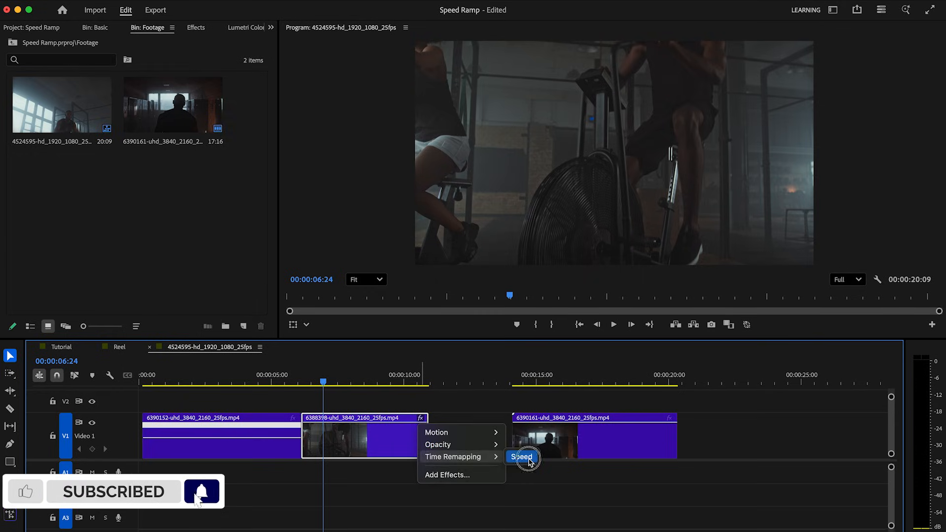
Add a speed keyframe to the 6390152 clip at 00:00:05:09, 20 frames before the cut, with the Pen tool.
{"action": "left_click", "coordinate": [302, 379]}
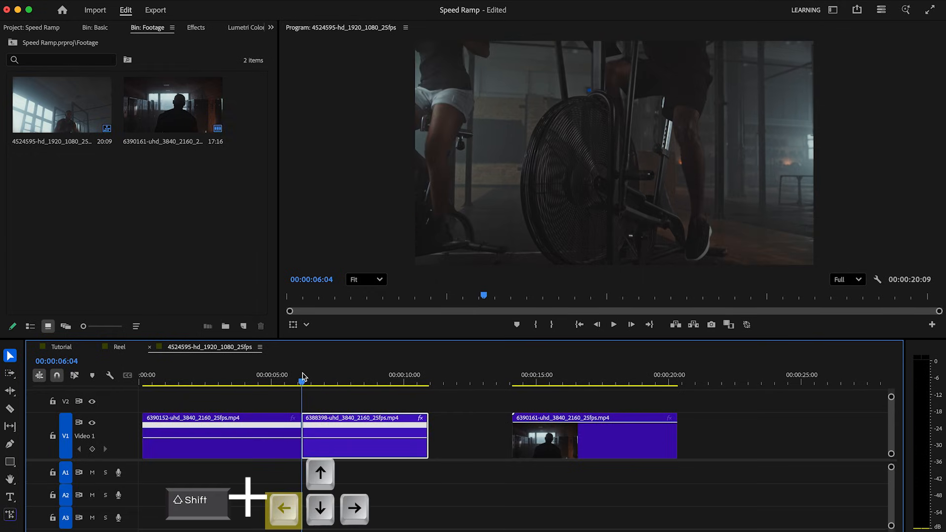
{"action": "key", "text": "shift+Left"}
{"action": "key", "text": "shift+Left"}
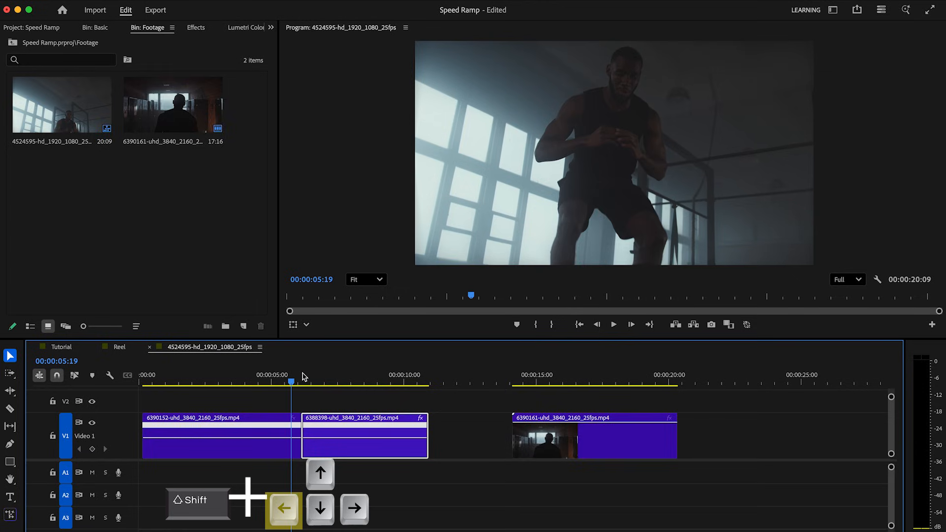
{"action": "key", "text": "shift+Left"}
{"action": "key", "text": "shift+Left"}
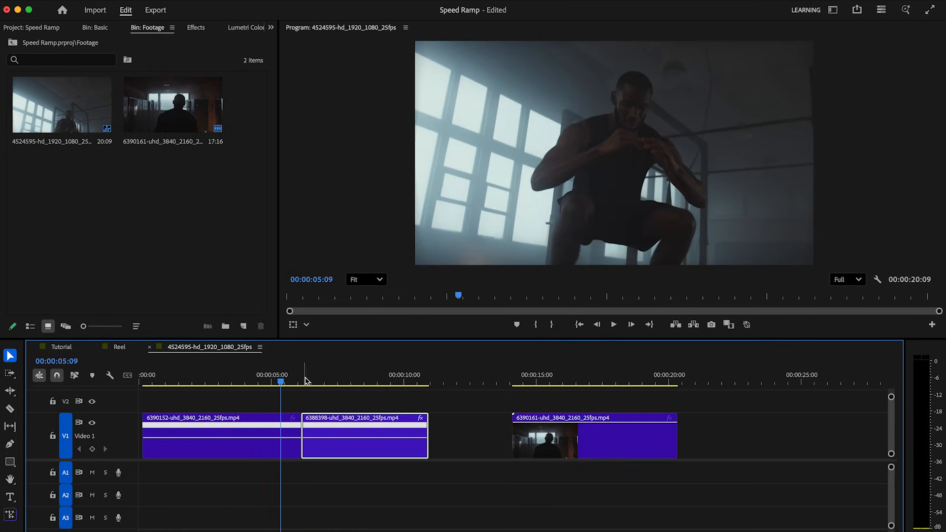
{"action": "left_click", "coordinate": [9, 445]}
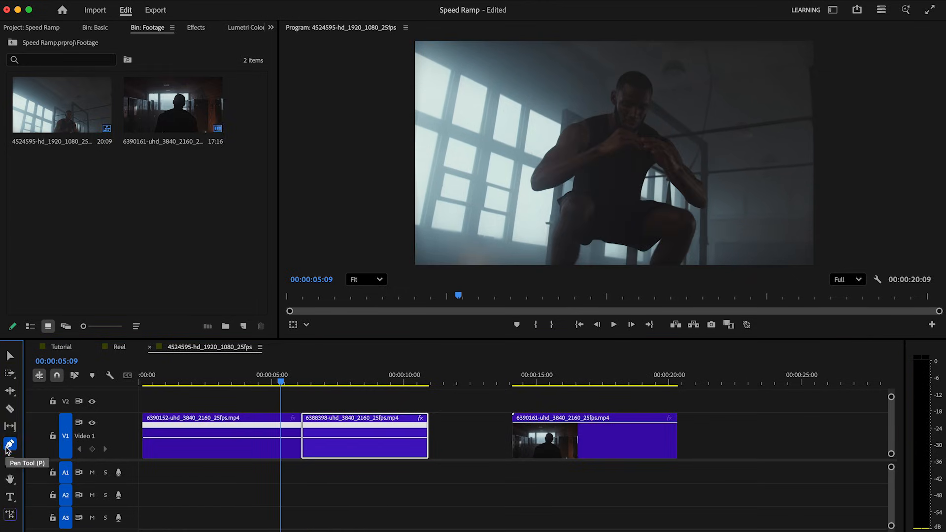
{"action": "left_click", "coordinate": [282, 441]}
Add a speed keyframe to the 6388398 clip at 00:00:06:24, 20 frames after the cut.
{"action": "key", "text": "shift+Right"}
{"action": "key", "text": "shift+Right"}
{"action": "key", "text": "shift+Right"}
{"action": "key", "text": "shift+Right"}
{"action": "key", "text": "shift+Right"}
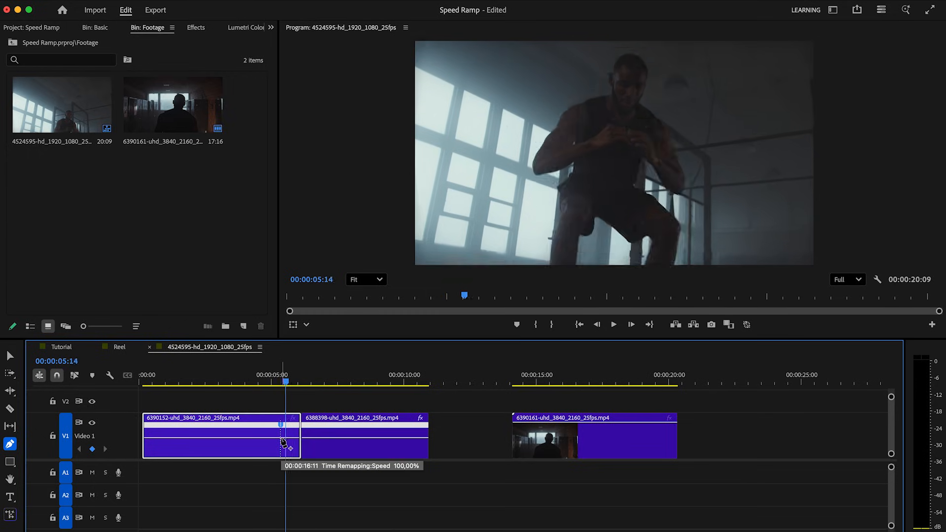
{"action": "key", "text": "shift+Right"}
{"action": "key", "text": "shift+Right"}
{"action": "key", "text": "shift+Right"}
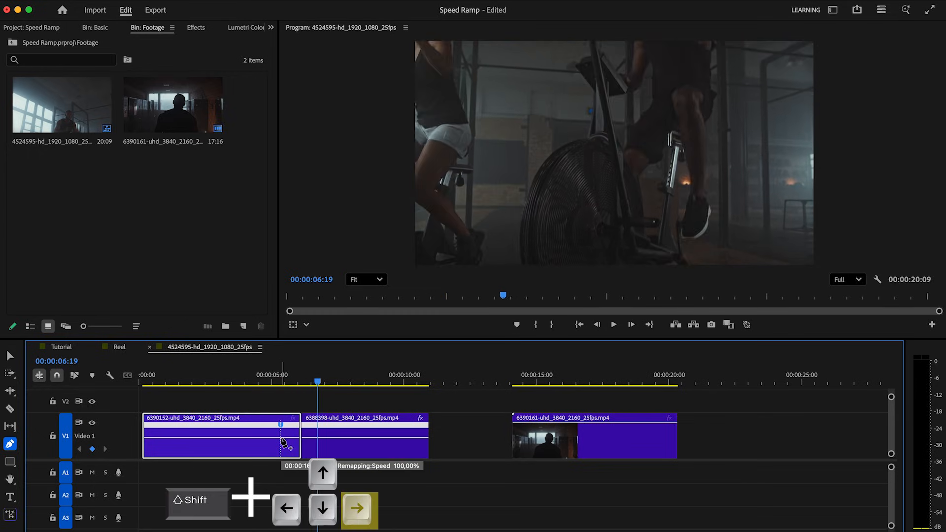
{"action": "left_click", "coordinate": [324, 442]}
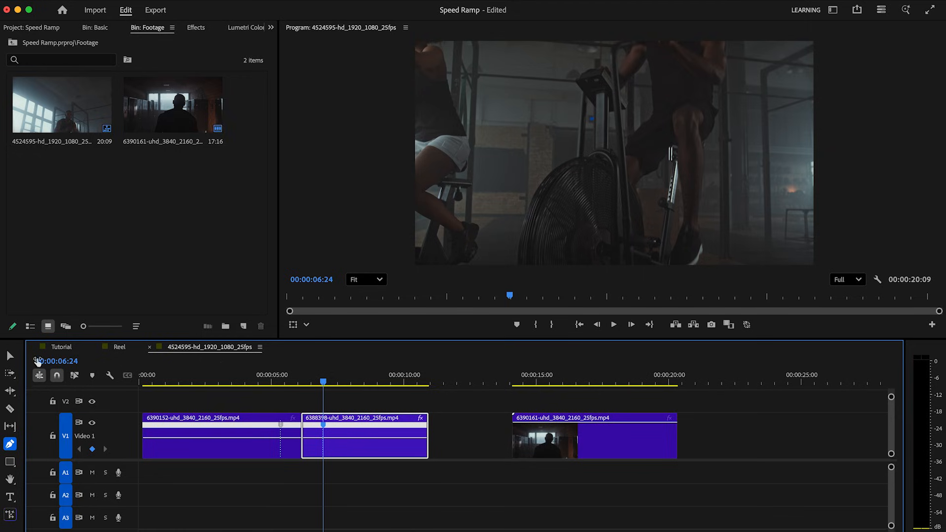
Raise the speed to about 505% after the keyframe in the 6390152 clip and before the keyframe in the 6388398 clip.
{"action": "left_click", "coordinate": [10, 356]}
{"action": "left_click_drag", "start_coordinate": [289, 438], "coordinate": [288, 433]}
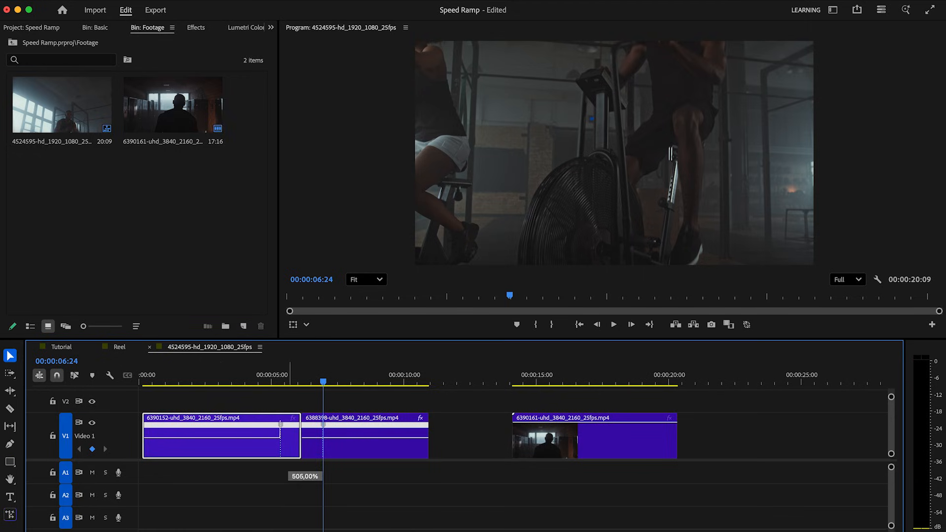
{"action": "left_click_drag", "start_coordinate": [290, 277], "coordinate": [291, 276]}
{"action": "left_click_drag", "start_coordinate": [314, 438], "coordinate": [314, 425]}
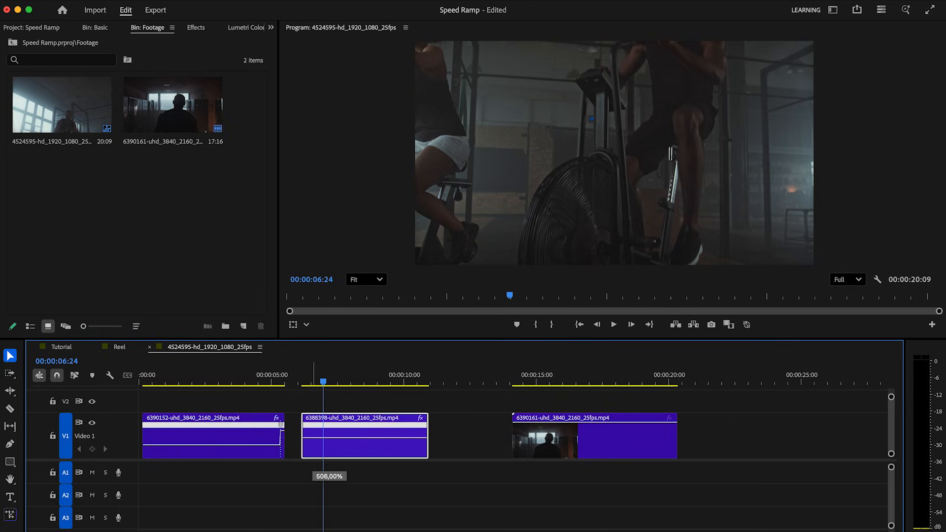
Move the 6388398 clip against the end of the 6390152 clip to close the gap, and play the cut.
{"action": "key", "text": "equal"}
{"action": "key", "text": "equal"}
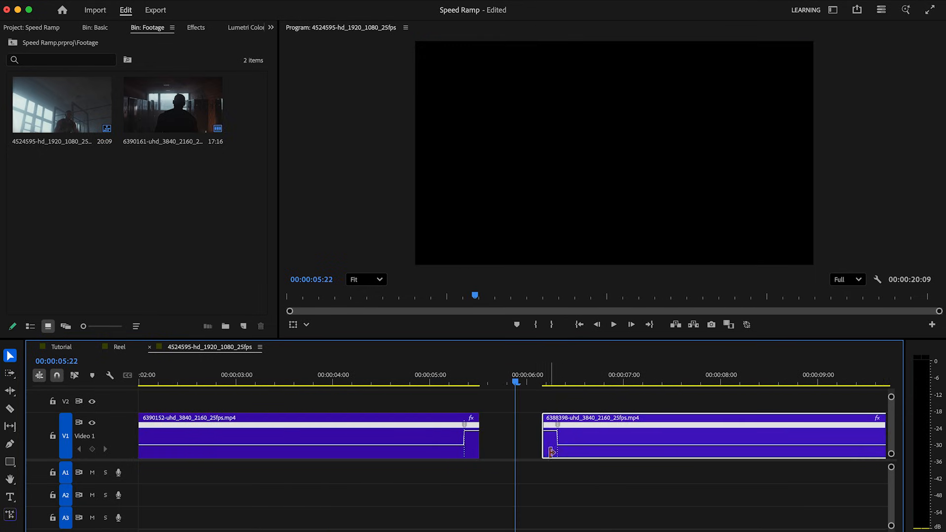
{"action": "left_click_drag", "start_coordinate": [552, 452], "coordinate": [501, 433]}
{"action": "left_click", "coordinate": [497, 382]}
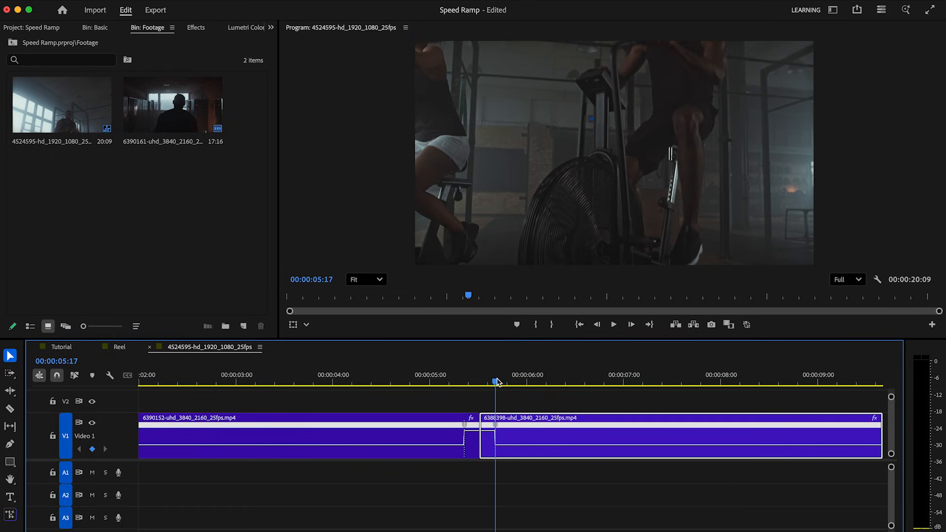
{"action": "key", "text": "space"}
Split the speed keyframe on each of the two clips to form gradual speed ramps on both sides of the cut.
{"action": "left_click_drag", "start_coordinate": [501, 426], "coordinate": [522, 431]}
{"action": "left_click", "coordinate": [447, 435]}
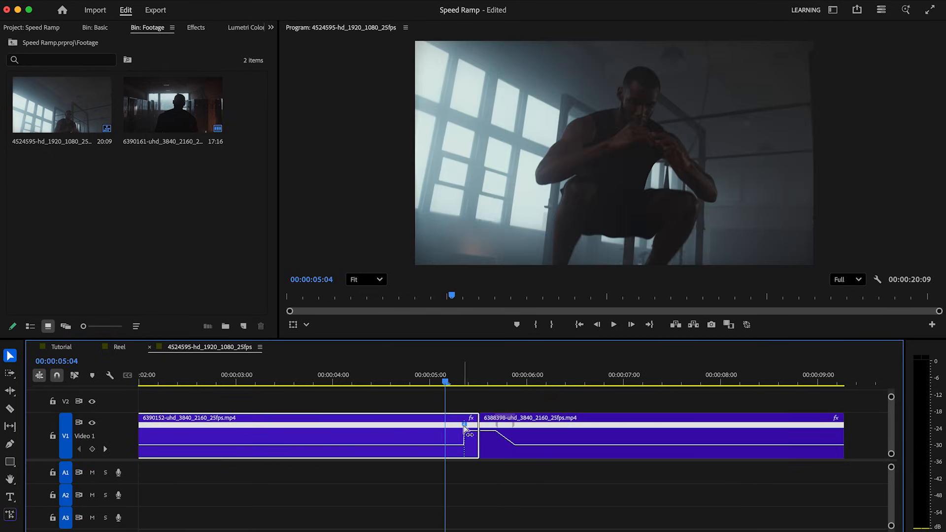
{"action": "left_click_drag", "start_coordinate": [464, 428], "coordinate": [440, 431]}
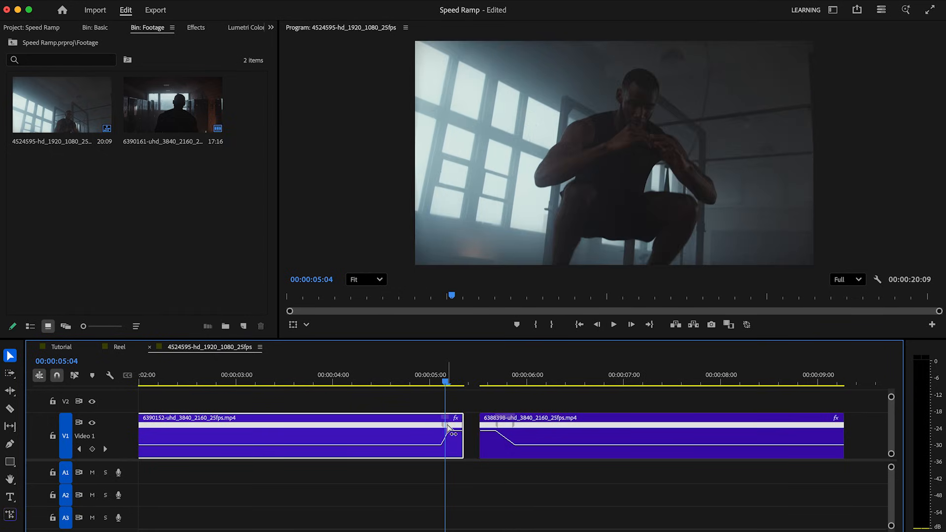
{"action": "left_click_drag", "start_coordinate": [449, 428], "coordinate": [469, 430]}
Shift the speed ramp of the 6390152 clip later until the clip's end meets the start of the 6388398 clip.
{"action": "left_click_drag", "start_coordinate": [445, 382], "coordinate": [444, 379]}
{"action": "key", "text": "shift+Right"}
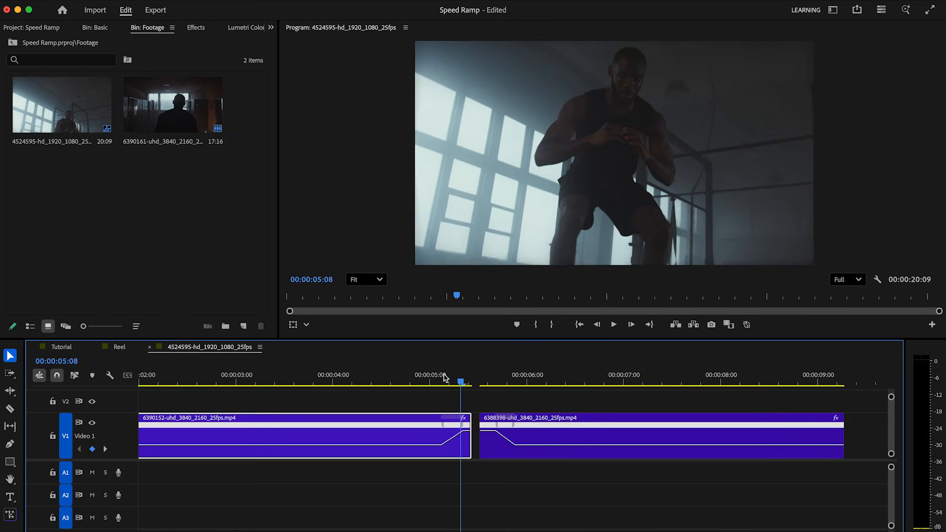
{"action": "left_click_drag", "start_coordinate": [464, 425], "coordinate": [466, 425]}
{"action": "left_click_drag", "start_coordinate": [402, 423], "coordinate": [412, 426]}
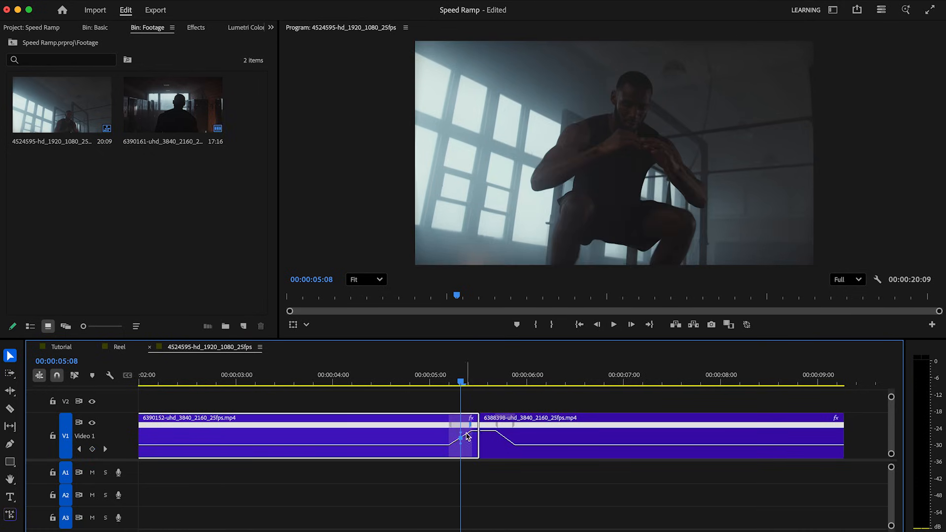
Smooth the speed ramps of both clips into curves with their keyframe handles.
{"action": "left_click_drag", "start_coordinate": [461, 442], "coordinate": [400, 412]}
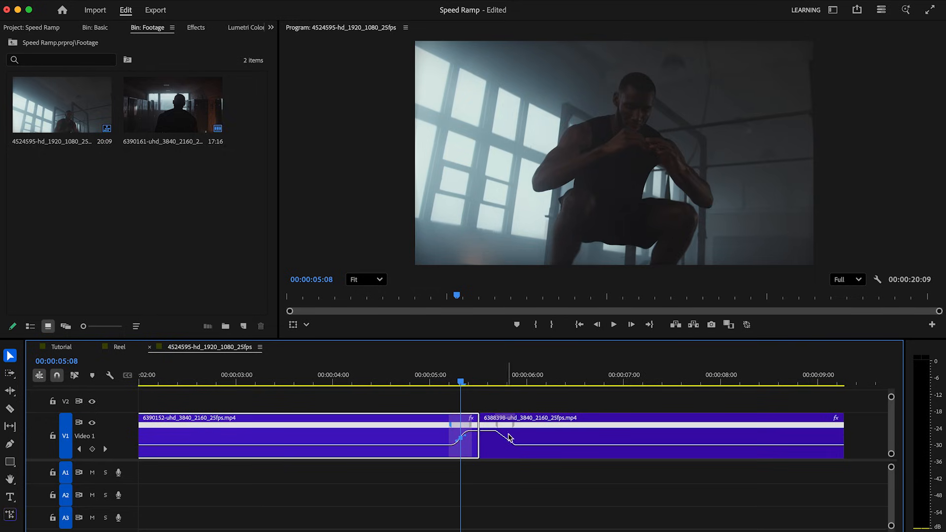
{"action": "left_click", "coordinate": [515, 426]}
{"action": "left_click_drag", "start_coordinate": [505, 443], "coordinate": [570, 432]}
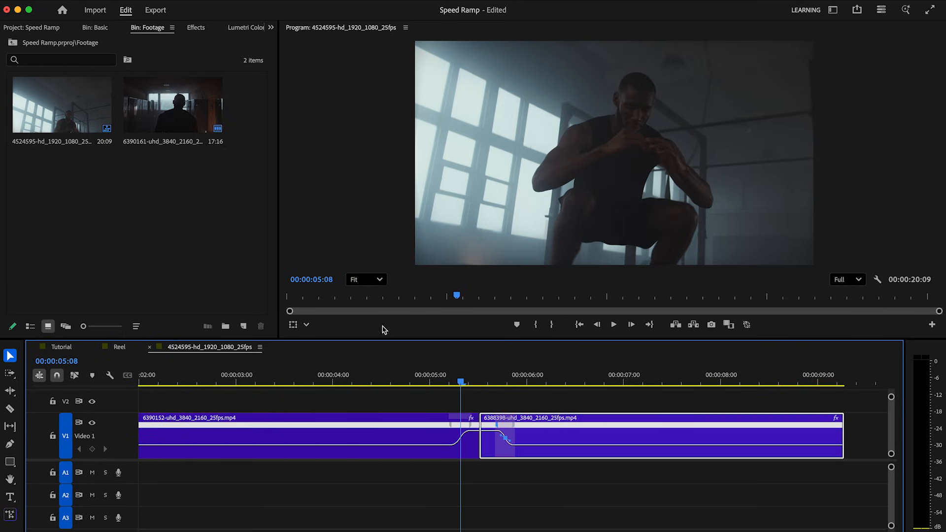
Play the sequence from 00:00:04:20 to check the speed ramp across the cut.
{"action": "left_click_drag", "start_coordinate": [193, 531], "coordinate": [116, 531]}
{"action": "left_click", "coordinate": [330, 377]}
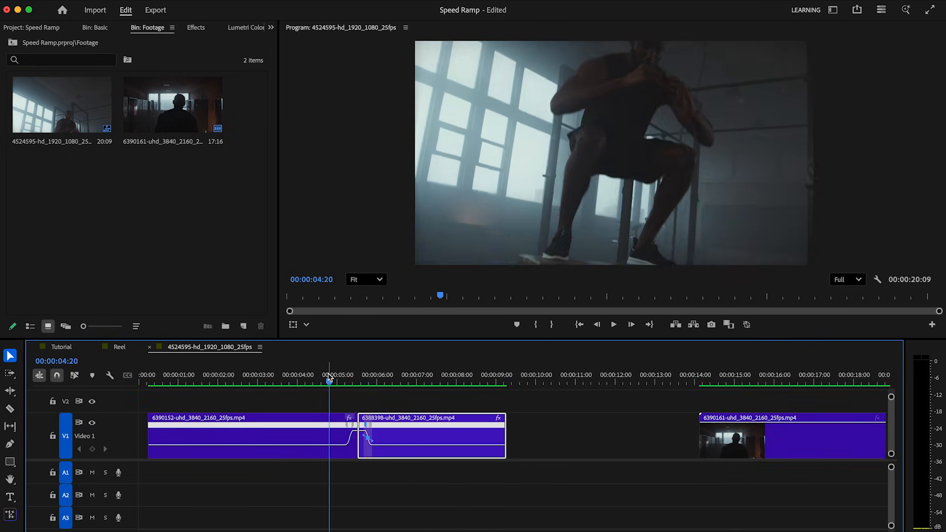
{"action": "key", "text": "space"}
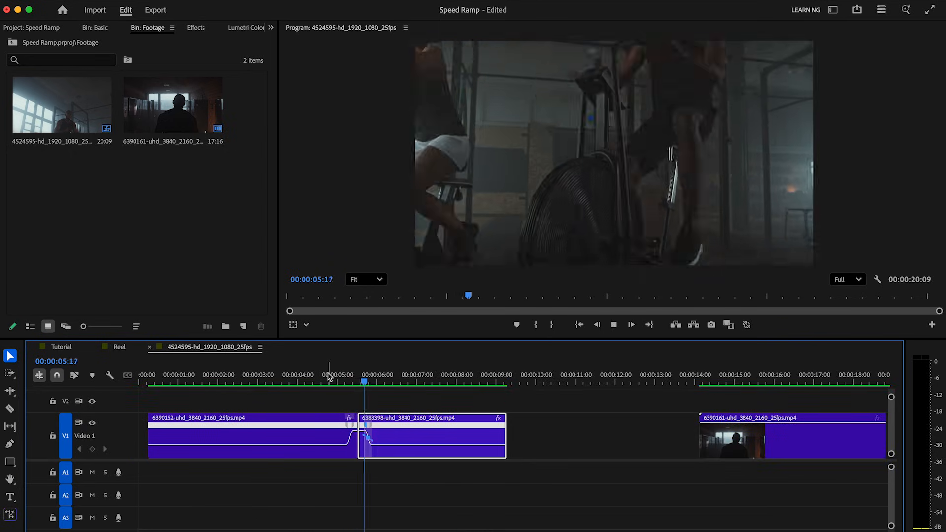
{"action": "key", "text": "space"}
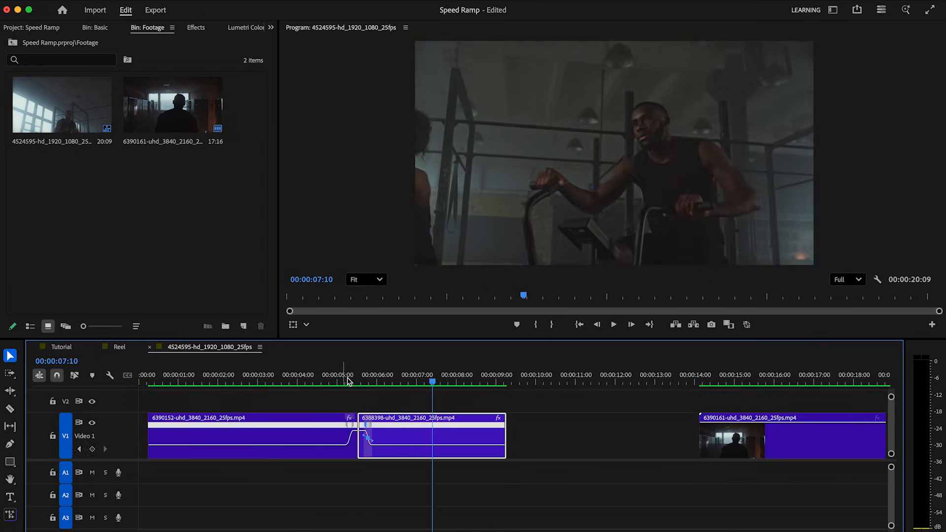
Create a 1920 x 1080 adjustment layer at 25,00 fps with square pixels in the Footage bin.
{"action": "left_click", "coordinate": [246, 124]}
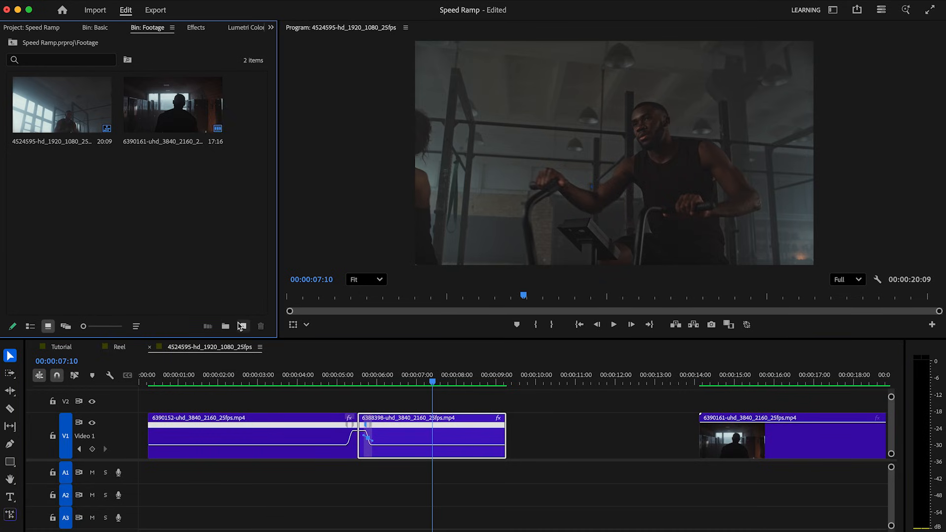
{"action": "left_click", "coordinate": [243, 326]}
{"action": "left_click", "coordinate": [269, 384]}
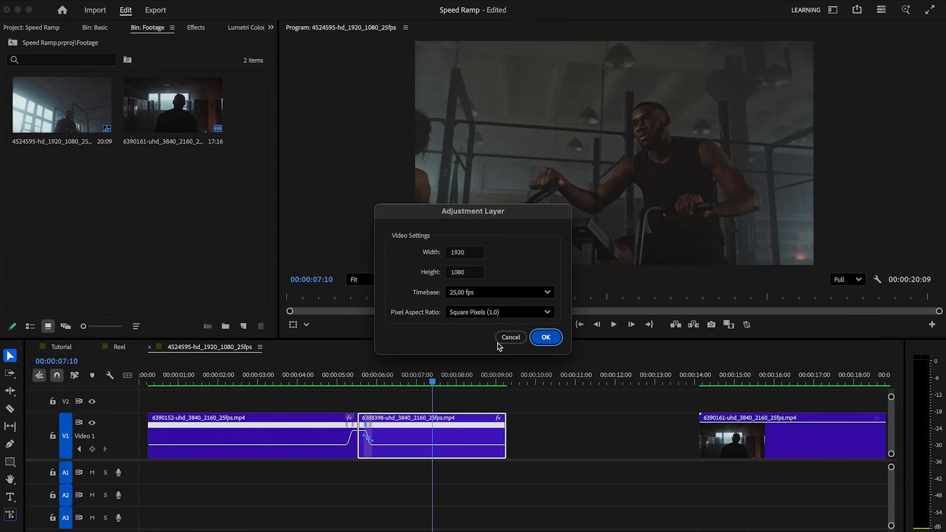
{"action": "left_click", "coordinate": [544, 338]}
Place the adjustment layer on V2 above the cut, starting at 00:00:05:05 where the first speed ramp begins.
{"action": "left_click_drag", "start_coordinate": [219, 115], "coordinate": [351, 396]}
{"action": "left_click_drag", "start_coordinate": [170, 529], "coordinate": [86, 529]}
{"action": "left_click", "coordinate": [531, 404]}
{"action": "left_click_drag", "start_coordinate": [494, 382], "coordinate": [484, 377]}
{"action": "left_click_drag", "start_coordinate": [542, 407], "coordinate": [528, 407]}
Cut the adjustment layer at the end of the second speed ramp and delete the remaining part.
{"action": "left_click", "coordinate": [14, 412]}
{"action": "left_click", "coordinate": [575, 402]}
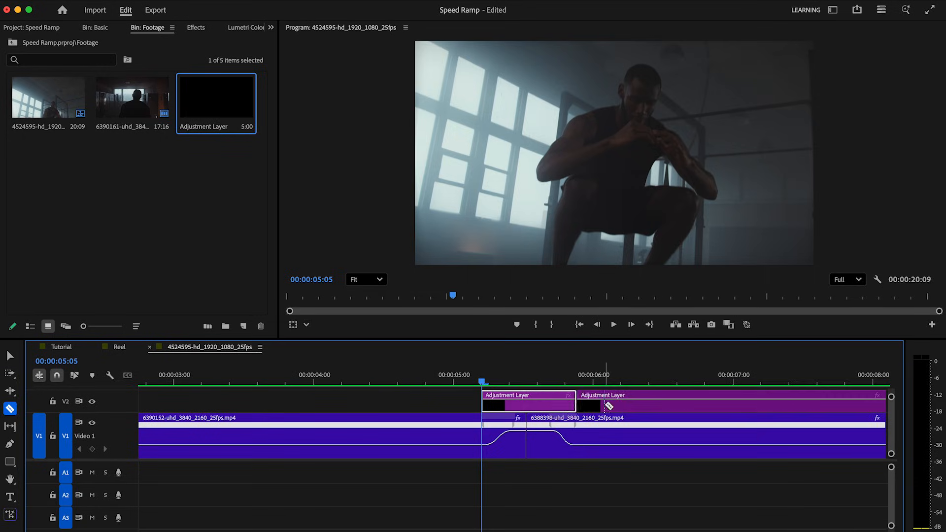
{"action": "key", "text": "v"}
{"action": "left_click", "coordinate": [609, 406]}
{"action": "key", "text": "Delete"}
Find the Gaussian Blur effect and apply it to the adjustment layer on V2.
{"action": "left_click", "coordinate": [545, 407]}
{"action": "left_click", "coordinate": [200, 31]}
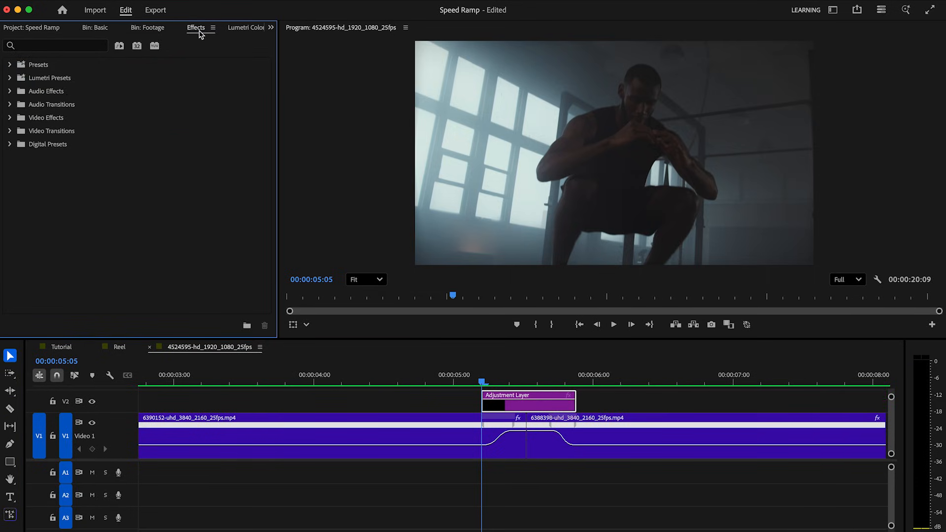
{"action": "left_click", "coordinate": [63, 45]}
{"action": "type", "text": "gaus"}
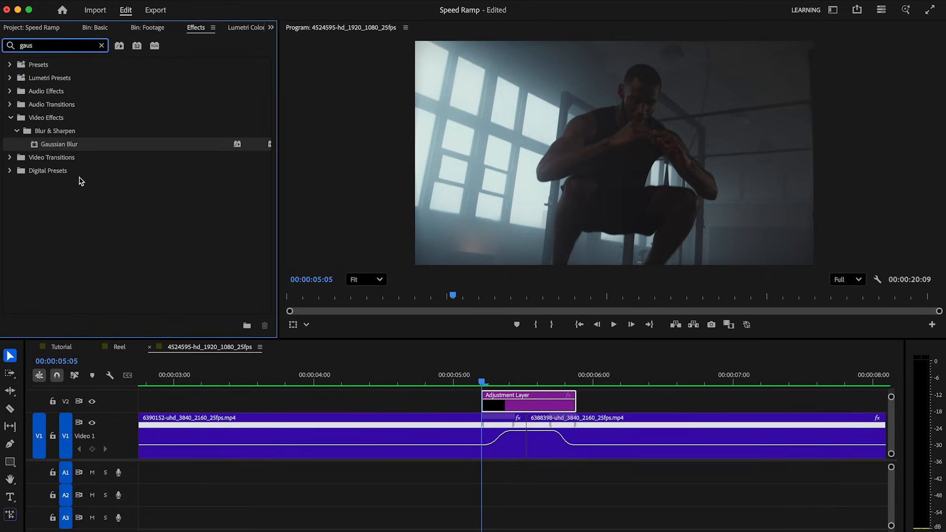
{"action": "left_click_drag", "start_coordinate": [84, 144], "coordinate": [526, 400]}
Turn on keyframing for the Gaussian Blur's Blurriness at 00:00:05:05 with a value of 0,0.
{"action": "left_click", "coordinate": [271, 28]}
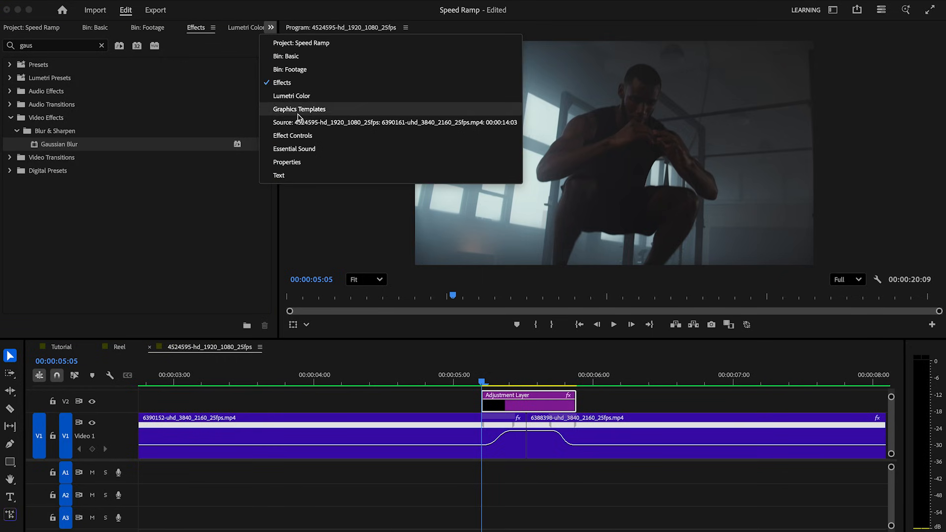
{"action": "left_click", "coordinate": [303, 135]}
{"action": "scroll", "coordinate": [237, 123], "scroll_direction": "down", "scroll_amount": 3}
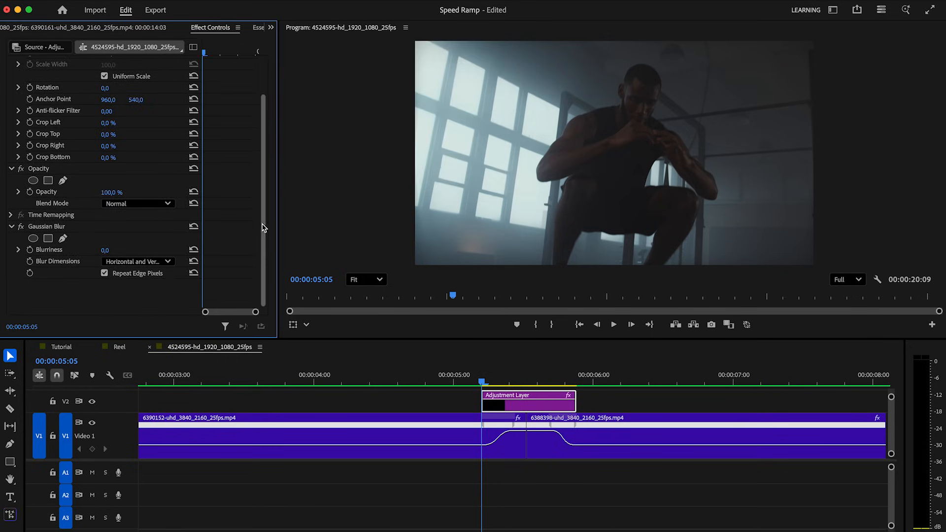
{"action": "left_click", "coordinate": [29, 251]}
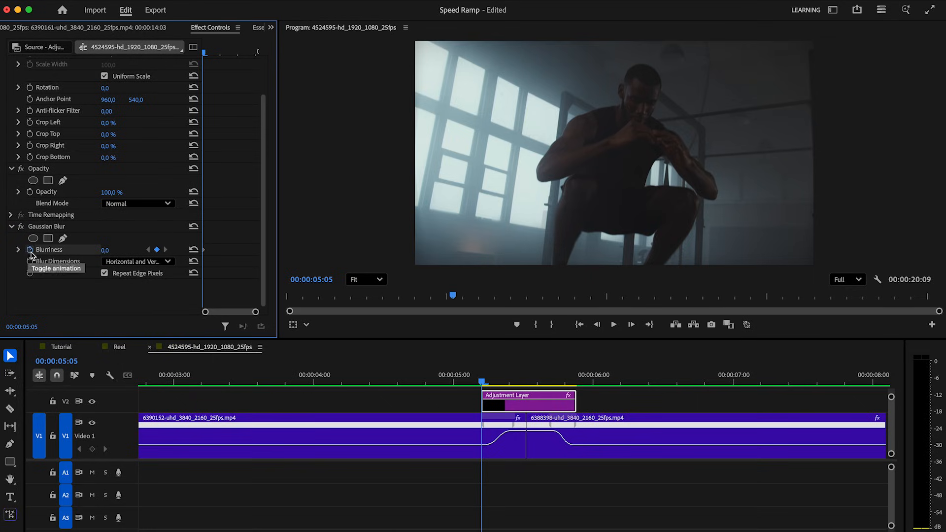
Add Gaussian Blur Blurriness keyframes with a value of 17,0 at 00:00:05:11 and 00:00:05:17 on the adjustment layer.
{"action": "left_click", "coordinate": [515, 382]}
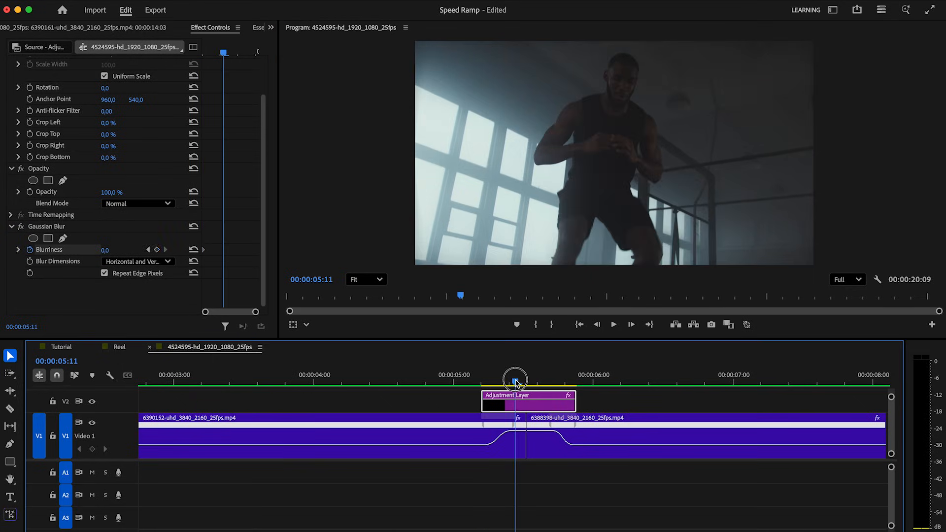
{"action": "left_click", "coordinate": [158, 250]}
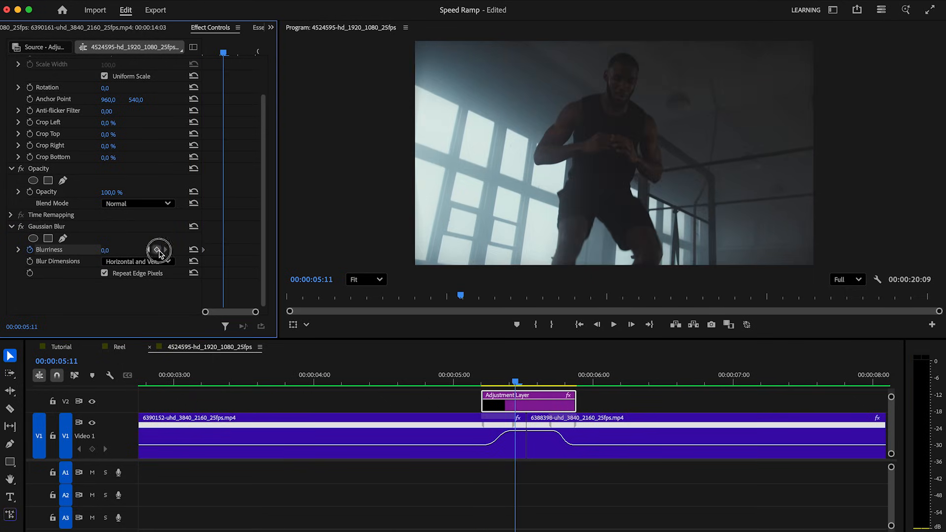
{"action": "left_click_drag", "start_coordinate": [104, 251], "coordinate": [110, 251]}
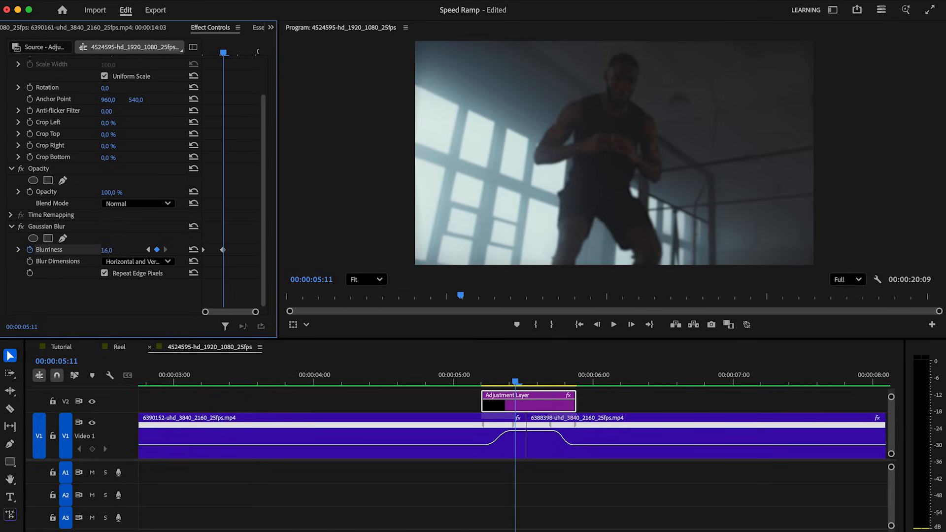
{"action": "left_click", "coordinate": [232, 52]}
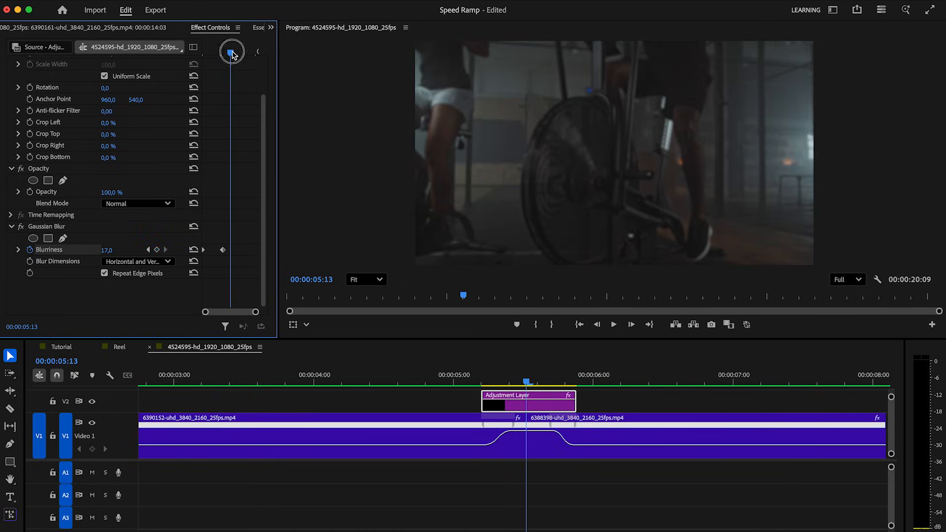
{"action": "left_click", "coordinate": [551, 382]}
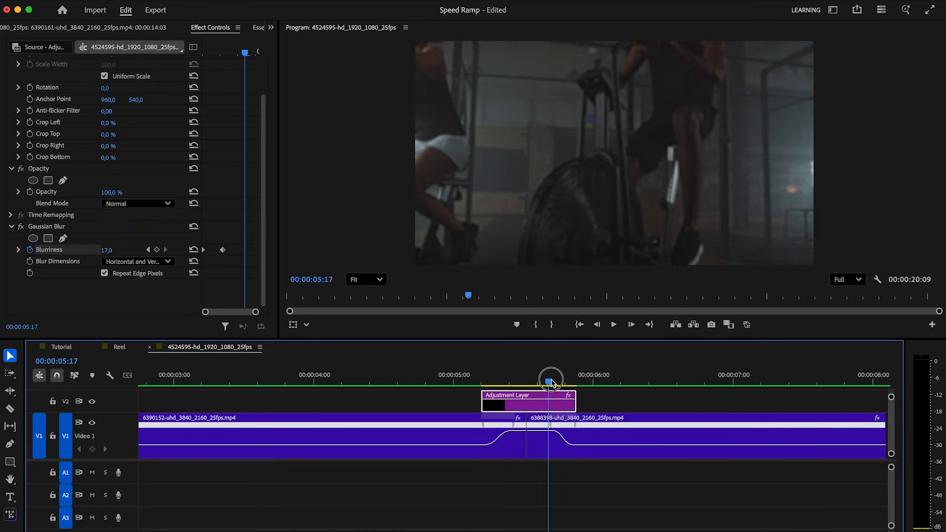
{"action": "left_click", "coordinate": [158, 250]}
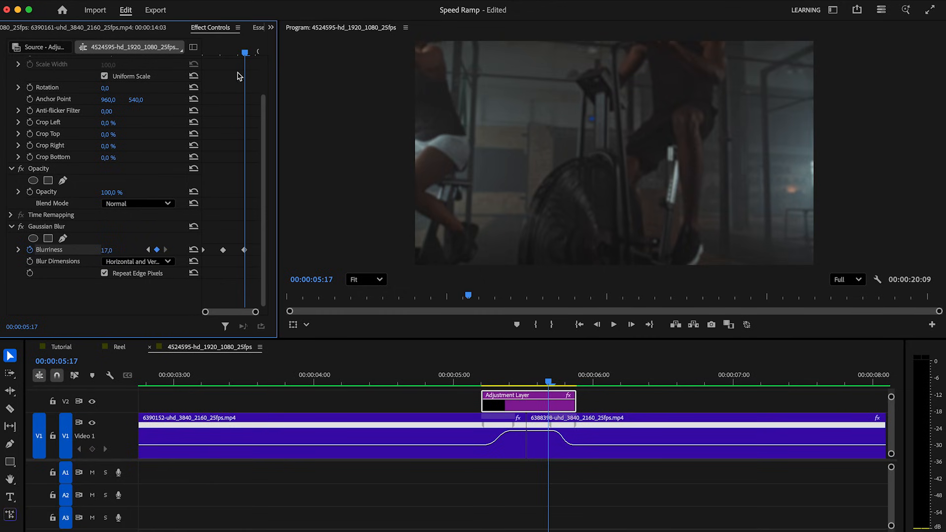
Add a Blurriness keyframe of 0, move it to the end of the adjustment layer and play back the transition.
{"action": "left_click", "coordinate": [252, 52]}
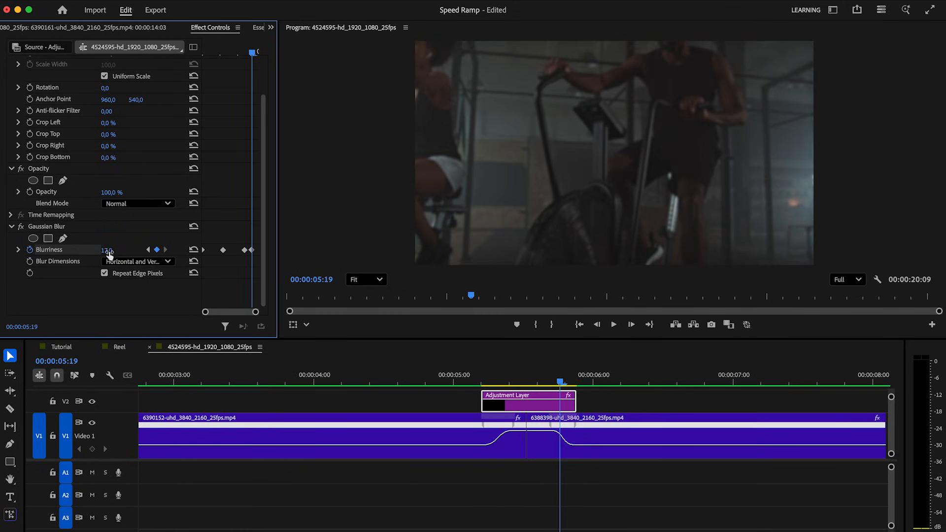
{"action": "type", "text": "0"}
{"action": "left_click", "coordinate": [122, 294]}
{"action": "left_click_drag", "start_coordinate": [252, 250], "coordinate": [274, 252]}
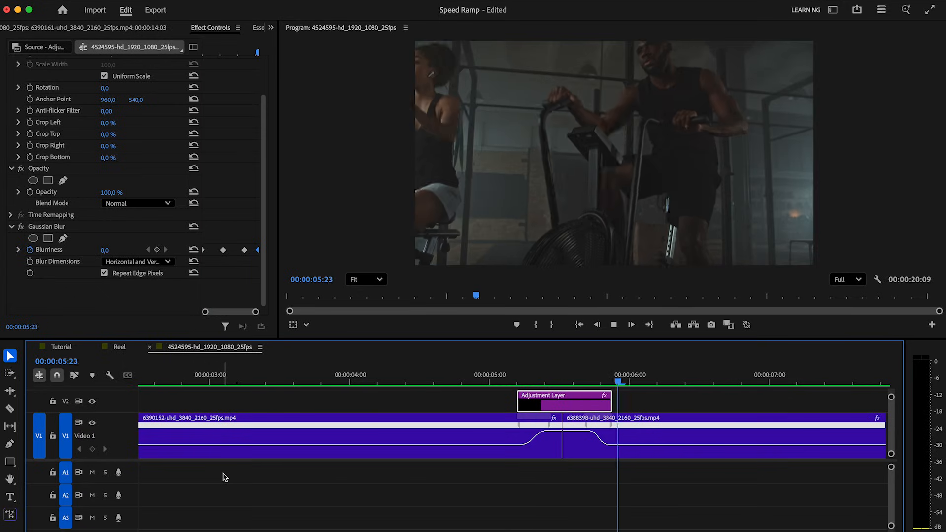
{"action": "key", "text": "space"}
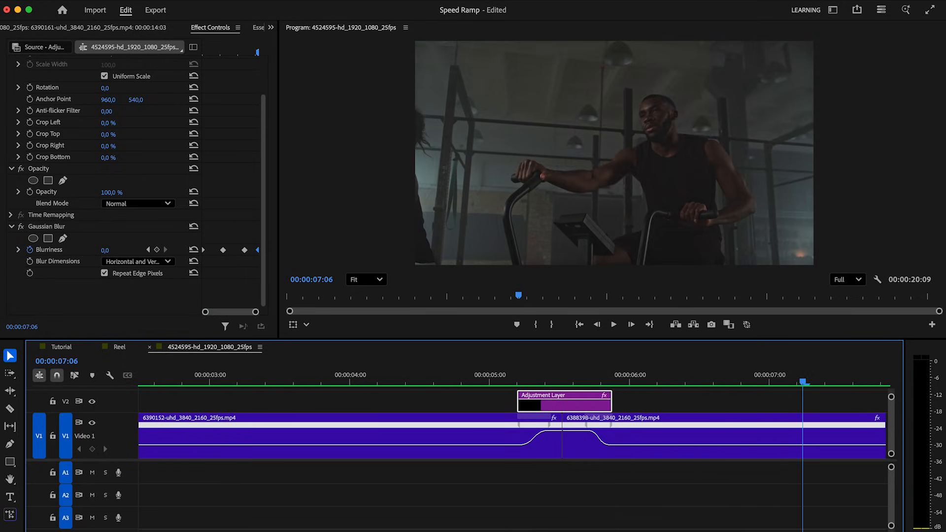
Show the Time Remapping Speed line on the clip 6390161-uhd_3840_2160_25fps.mp4.
{"action": "key", "text": "minus"}
{"action": "key", "text": "minus"}
{"action": "key", "text": "minus"}
{"action": "left_click_drag", "start_coordinate": [614, 383], "coordinate": [596, 394]}
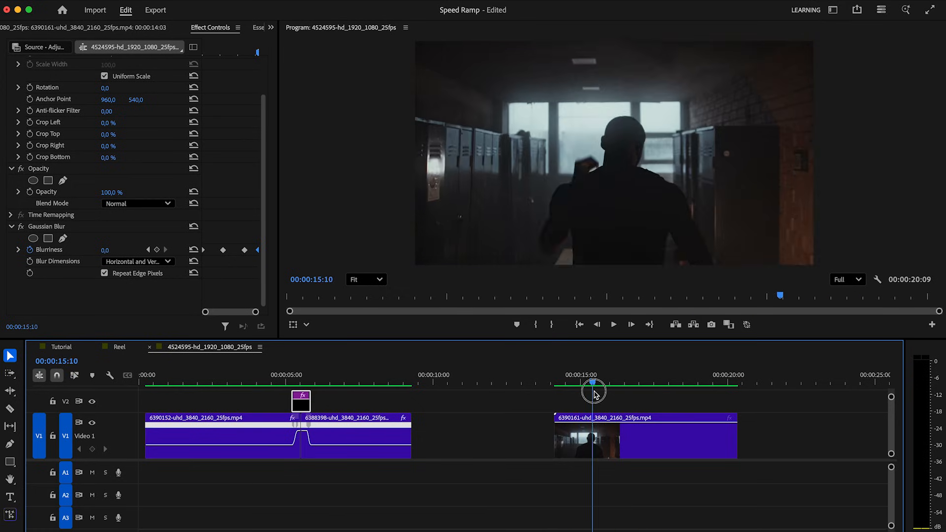
{"action": "right_click", "coordinate": [729, 420]}
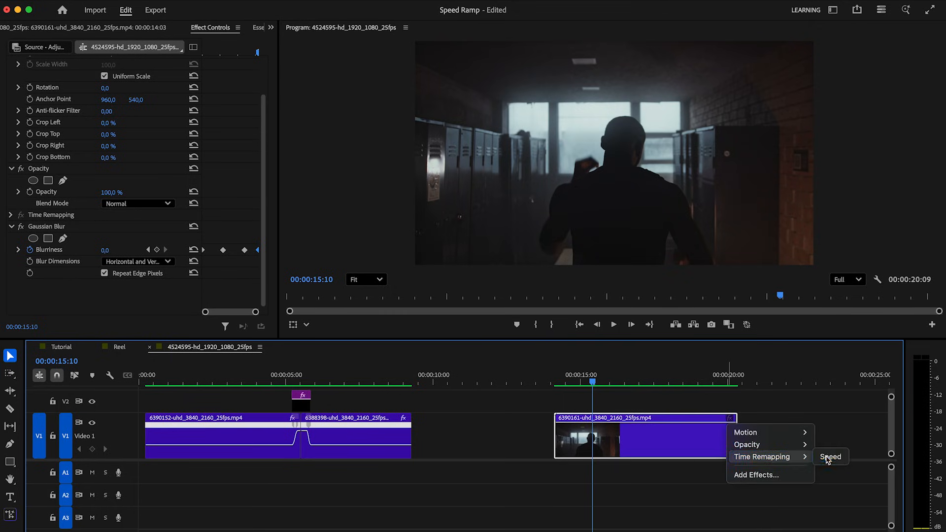
{"action": "left_click", "coordinate": [830, 457]}
Add two speed keyframes to the 6390161 clip with the Pen tool, at 00:00:15:09 and 00:00:17:19.
{"action": "mouse_move", "coordinate": [593, 384]}
{"action": "left_mouse_down"}
{"action": "mouse_move", "coordinate": [584, 384]}
{"action": "mouse_move", "coordinate": [591, 384]}
{"action": "left_mouse_up"}
{"action": "key", "text": "p"}
{"action": "left_click", "coordinate": [592, 438]}
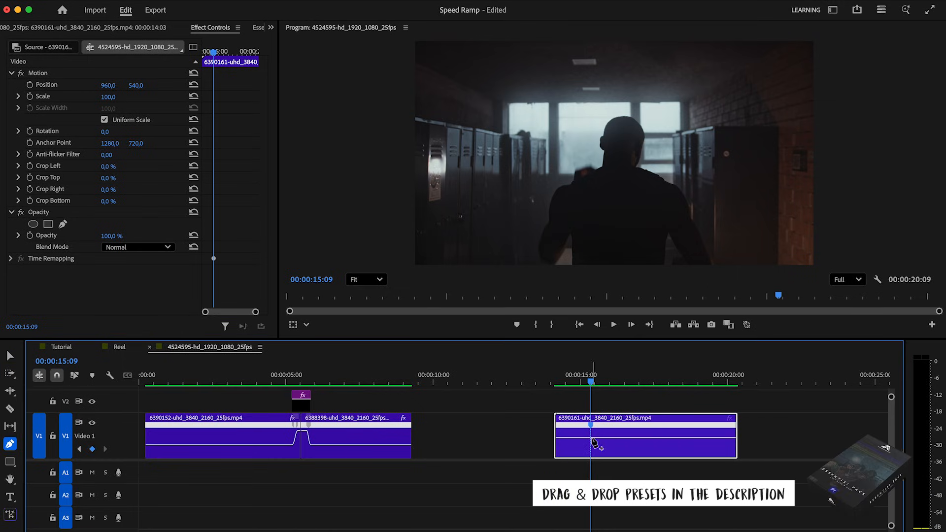
{"action": "left_click", "coordinate": [601, 384]}
{"action": "left_click_drag", "start_coordinate": [603, 385], "coordinate": [662, 383]}
{"action": "left_click", "coordinate": [663, 439]}
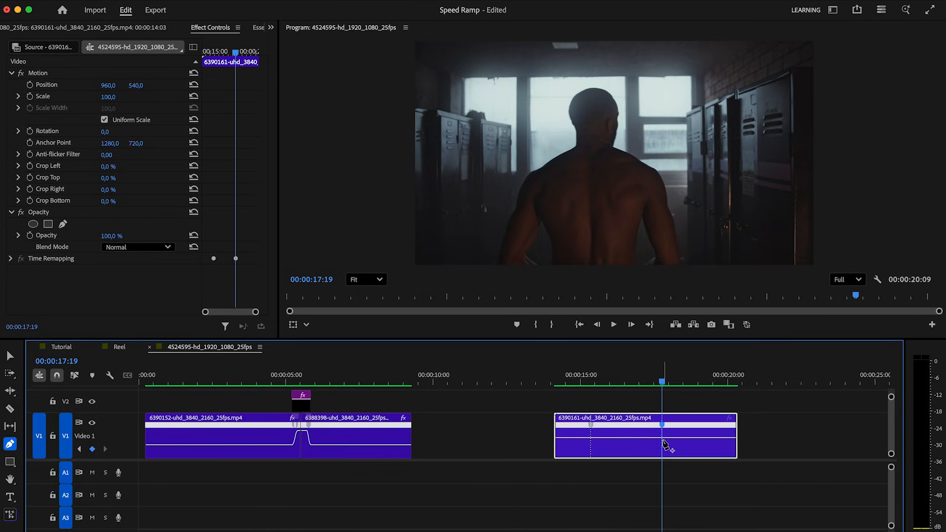
Raise the clip's speed between the two keyframes and spread the second keyframe into a gradual slow-down ramp.
{"action": "key", "text": "v"}
{"action": "left_click_drag", "start_coordinate": [626, 445], "coordinate": [619, 417]}
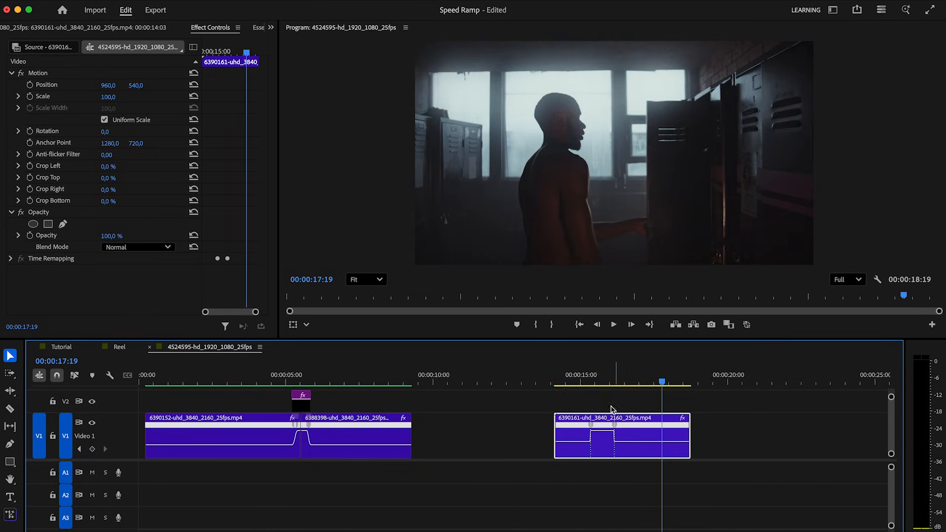
{"action": "left_click", "coordinate": [615, 375]}
{"action": "key", "text": "shift+Right"}
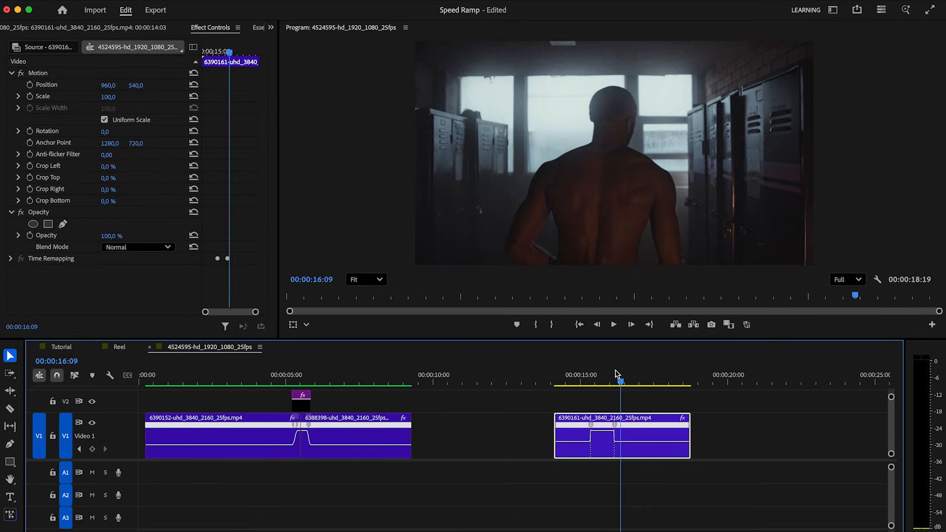
{"action": "key", "text": "shift+Right"}
{"action": "left_click_drag", "start_coordinate": [619, 429], "coordinate": [622, 434]}
Spread the first speed keyframe into a gradual speed-up ramp, starting around 00:00:15:00.
{"action": "left_click", "coordinate": [593, 378]}
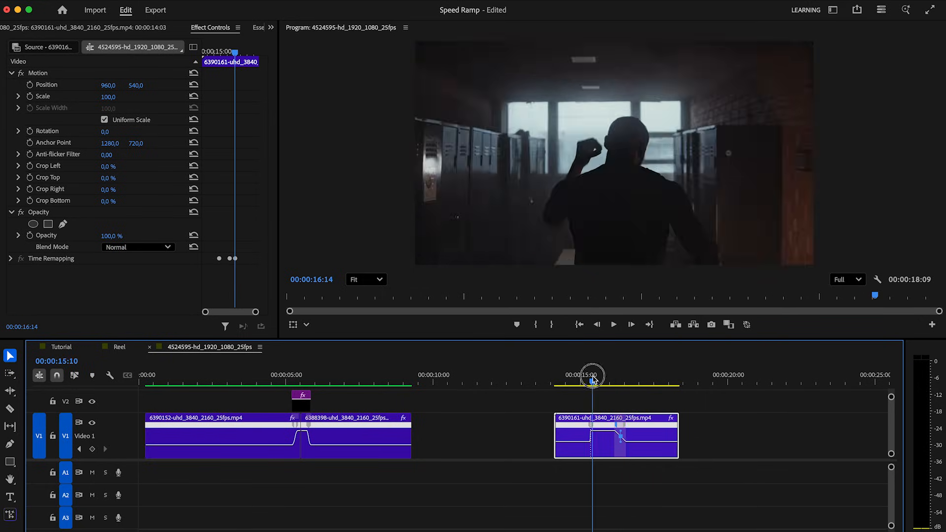
{"action": "key", "text": "shift+Left"}
{"action": "key", "text": "shift+Left"}
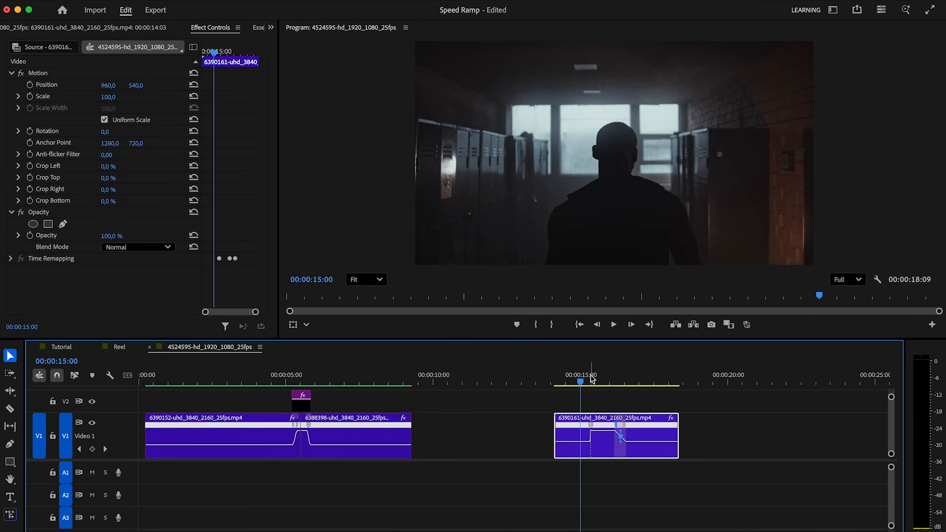
{"action": "mouse_move", "coordinate": [586, 428]}
{"action": "left_mouse_down"}
{"action": "mouse_move", "coordinate": [577, 431]}
{"action": "mouse_move", "coordinate": [590, 430]}
{"action": "left_mouse_up"}
{"action": "key", "text": "shift+Right"}
Smooth both speed ramps on the clip into curves with their Bezier handles.
{"action": "left_click_drag", "start_coordinate": [127, 531], "coordinate": [104, 531]}
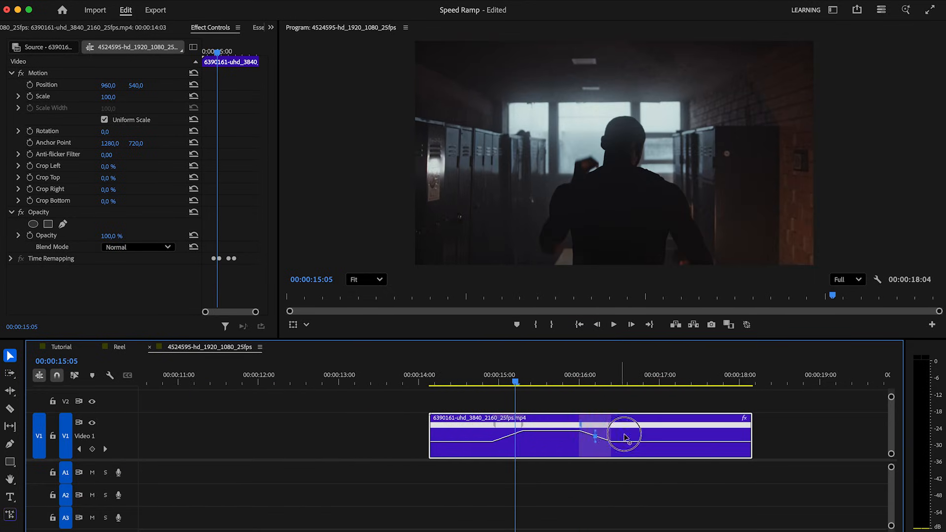
{"action": "left_click_drag", "start_coordinate": [522, 429], "coordinate": [523, 430]}
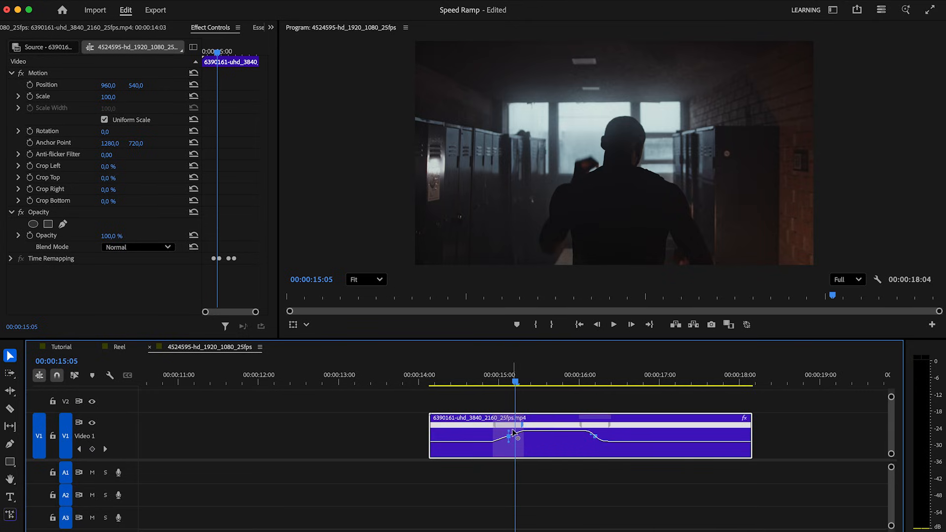
{"action": "left_click_drag", "start_coordinate": [587, 448], "coordinate": [578, 449]}
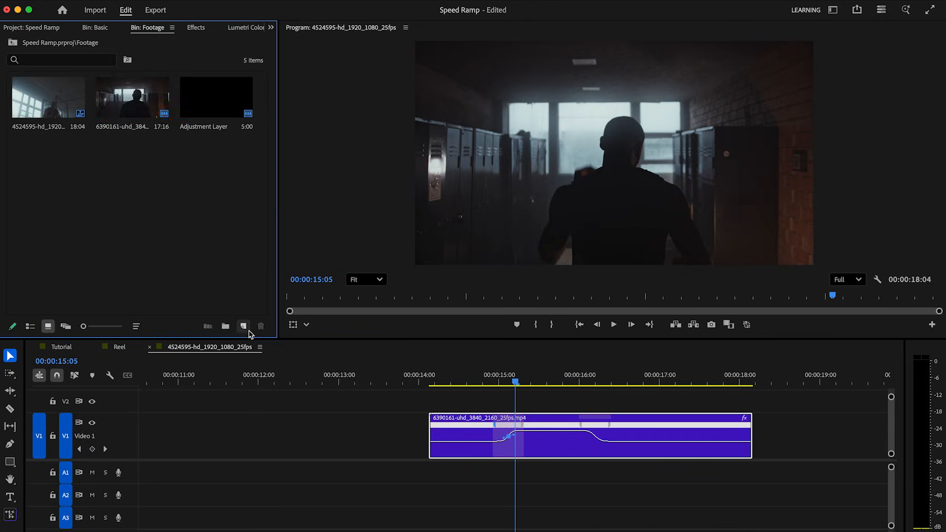
Create a new adjustment layer and place it on V2 where the clip's first speed ramp begins.
{"action": "left_click", "coordinate": [243, 327]}
{"action": "left_click", "coordinate": [278, 385]}
{"action": "left_click_drag", "start_coordinate": [48, 163], "coordinate": [495, 382]}
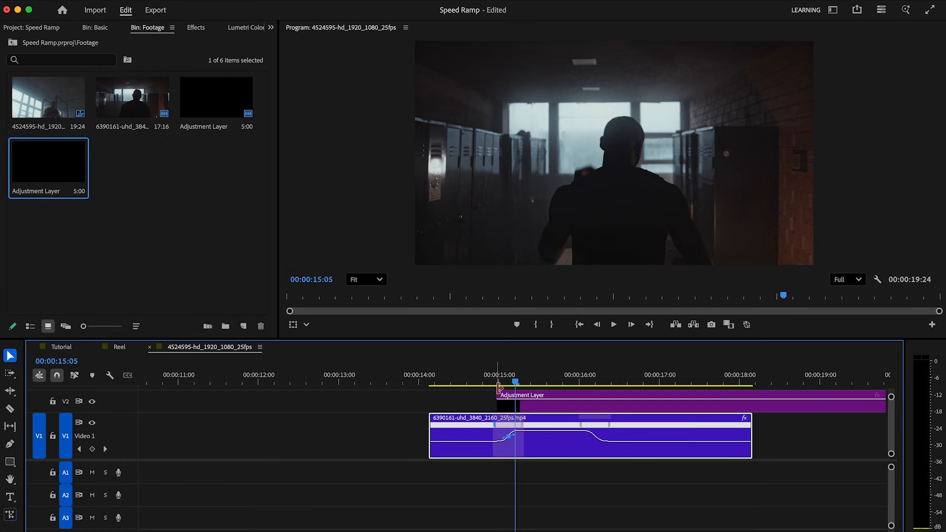
Cut the adjustment layer at the end of the second speed ramp and delete the remaining part.
{"action": "key", "text": "c"}
{"action": "left_click", "coordinate": [611, 411]}
{"action": "key", "text": "v"}
{"action": "left_click", "coordinate": [631, 409]}
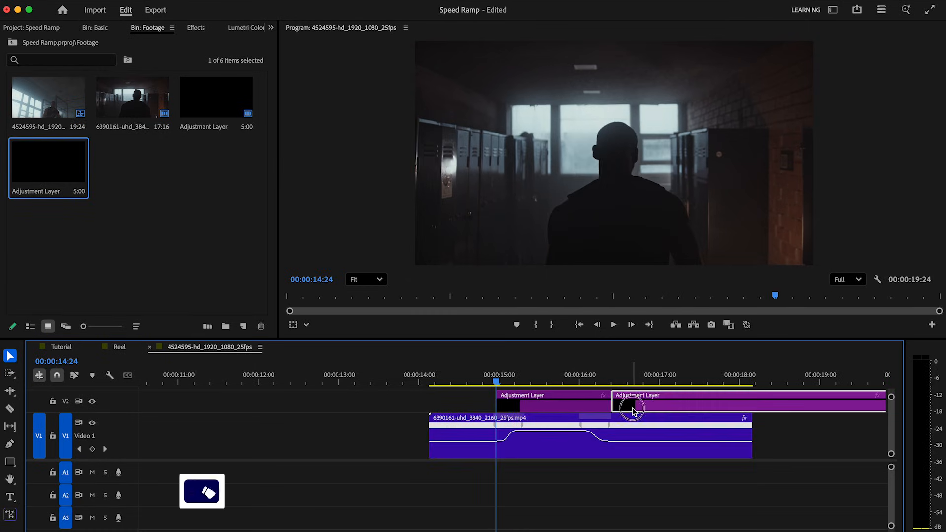
{"action": "key", "text": "Delete"}
Apply the Gaussian Blur effect to the adjustment layer above the 6390161 clip and open its effect settings.
{"action": "left_click", "coordinate": [581, 410]}
{"action": "left_click", "coordinate": [271, 28]}
{"action": "left_click", "coordinate": [195, 29]}
{"action": "left_click_drag", "start_coordinate": [59, 144], "coordinate": [524, 401]}
{"action": "left_click", "coordinate": [271, 27]}
{"action": "left_click", "coordinate": [292, 135]}
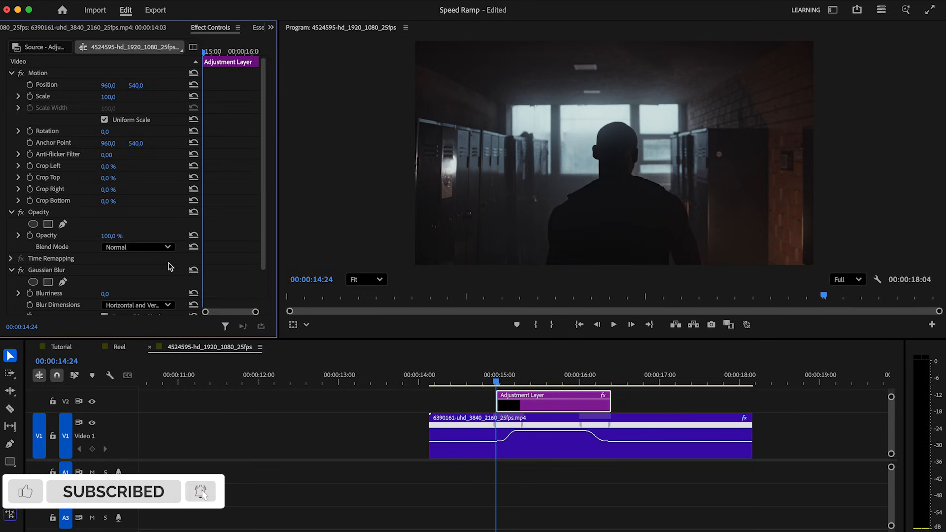
Keyframe Blurriness from 0,0 at 00:00:14:24 to 17,0 at 00:00:15:07, and add another 17,0 keyframe at 00:00:16:00.
{"action": "scroll", "coordinate": [261, 281], "scroll_direction": "down", "scroll_amount": 3}
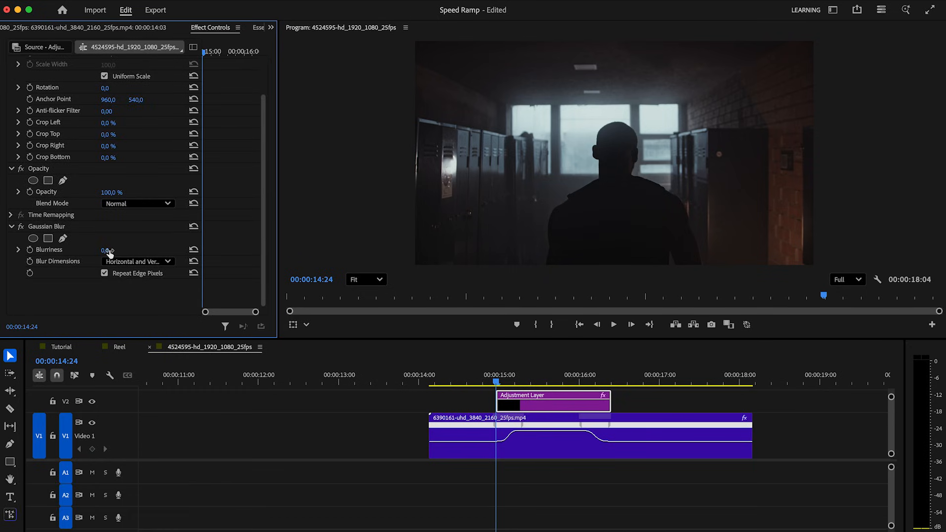
{"action": "left_click", "coordinate": [521, 383]}
{"action": "left_click", "coordinate": [157, 249]}
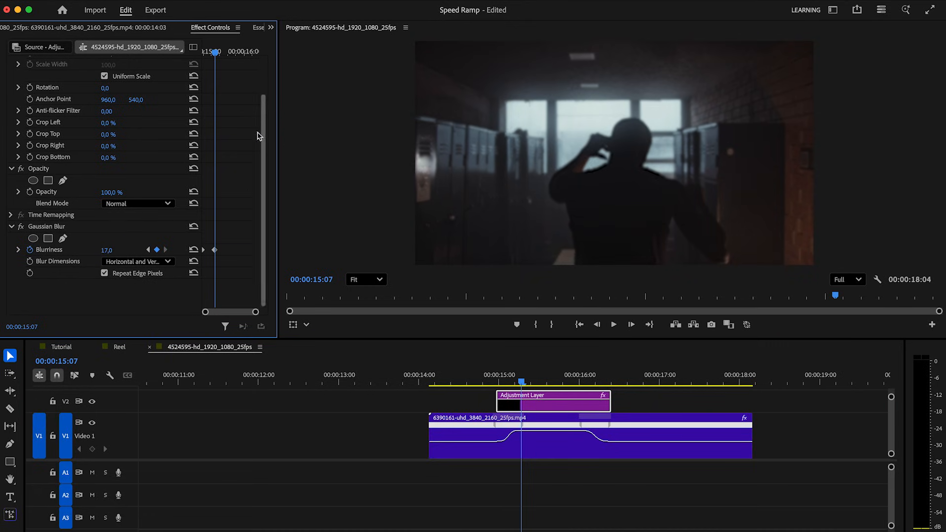
{"action": "left_click", "coordinate": [580, 379]}
{"action": "left_click", "coordinate": [158, 250]}
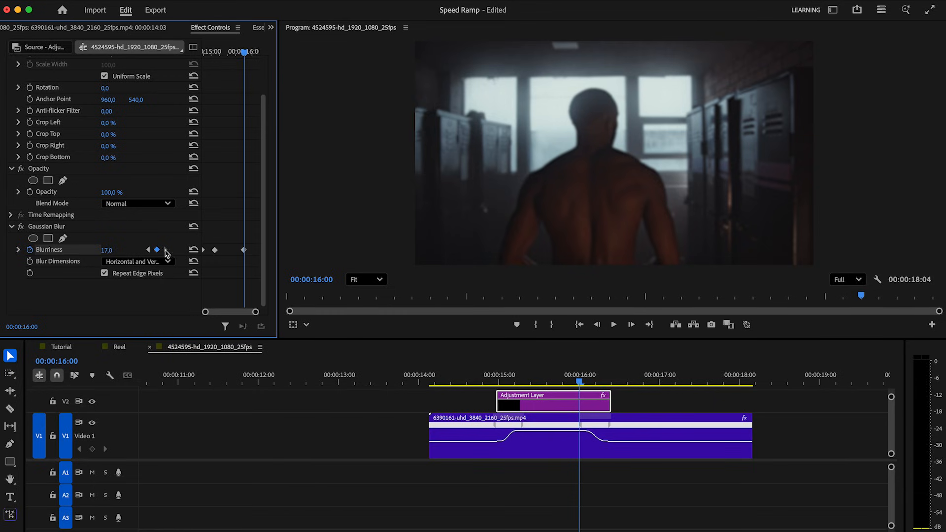
Add a closing Blurriness keyframe near the end of the adjustment layer and play back the speed ramp.
{"action": "left_click", "coordinate": [250, 52]}
{"action": "left_click", "coordinate": [137, 300]}
{"action": "key", "text": "space"}
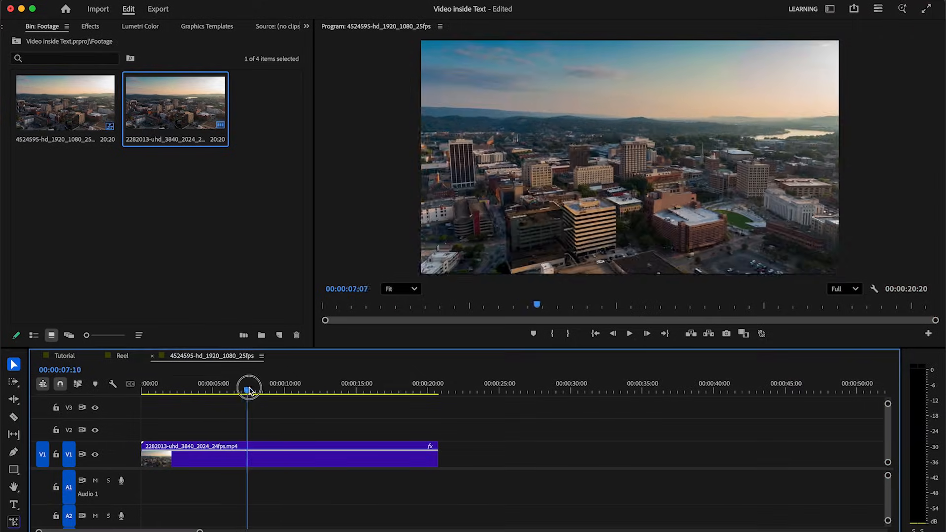
In the Video inside Text project, add the text CITY over the city footage at 00:00:05:02.
{"action": "left_click_drag", "start_coordinate": [249, 390], "coordinate": [213, 389]}
{"action": "left_click", "coordinate": [14, 505]}
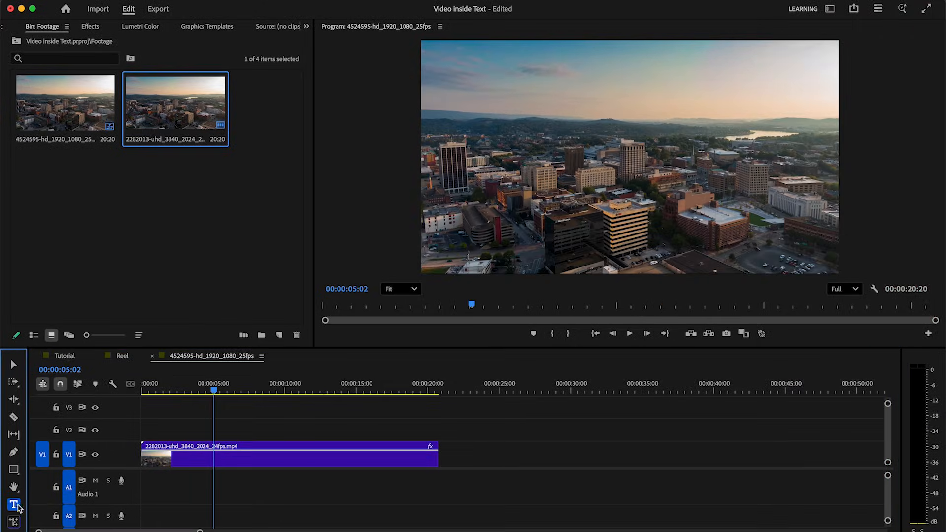
{"action": "left_click", "coordinate": [535, 166]}
{"action": "type", "text": "CITY"}
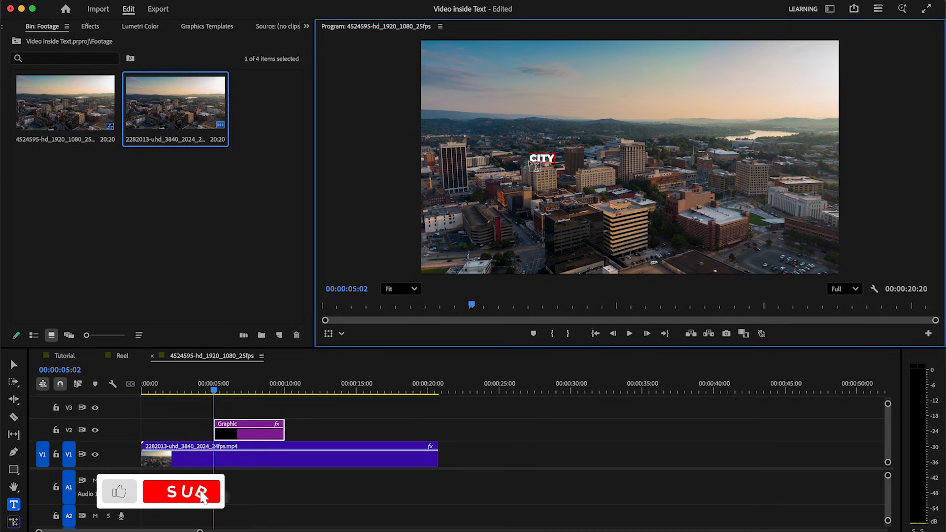
Scale the CITY text to 1497 % and center it horizontally and vertically in the frame.
{"action": "left_click", "coordinate": [307, 26]}
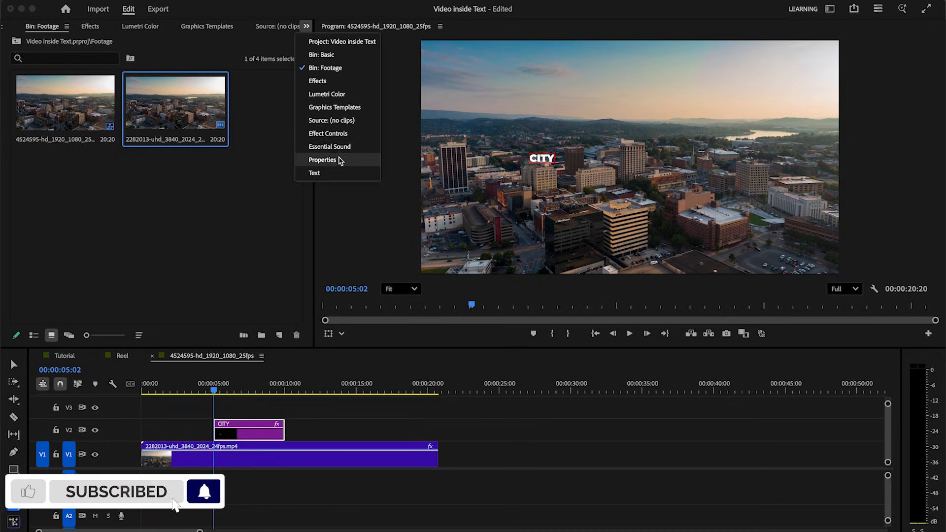
{"action": "left_click", "coordinate": [331, 157]}
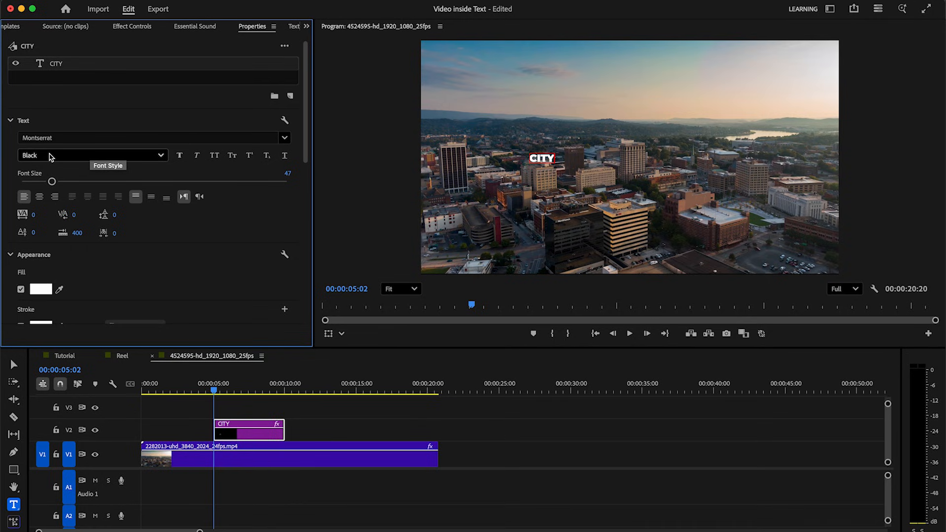
{"action": "left_click_drag", "start_coordinate": [308, 119], "coordinate": [296, 239]}
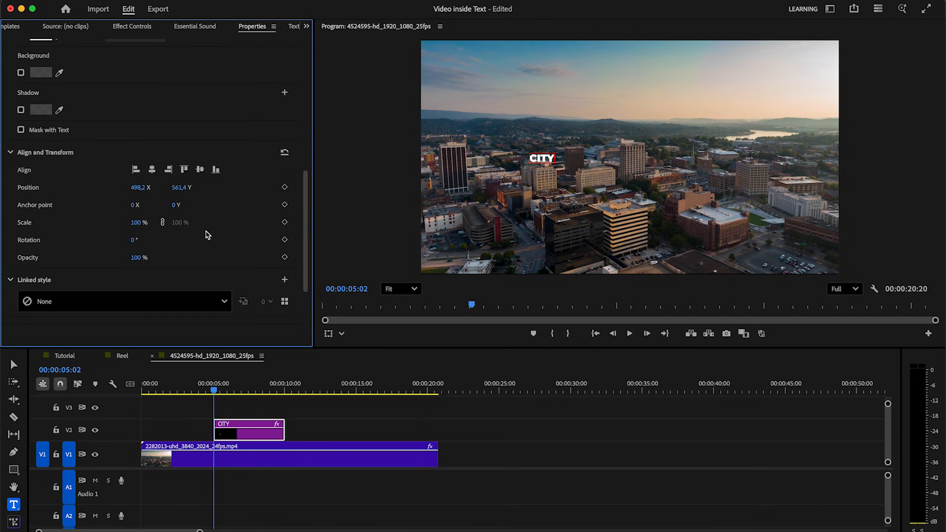
{"action": "left_click_drag", "start_coordinate": [165, 223], "coordinate": [335, 228]}
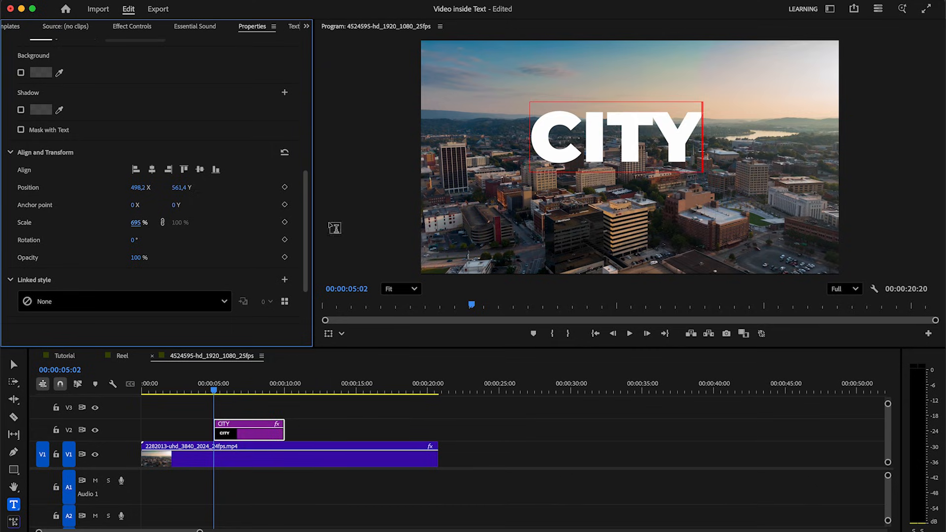
{"action": "left_click_drag", "start_coordinate": [139, 225], "coordinate": [378, 222]}
{"action": "left_click_drag", "start_coordinate": [138, 222], "coordinate": [335, 222]}
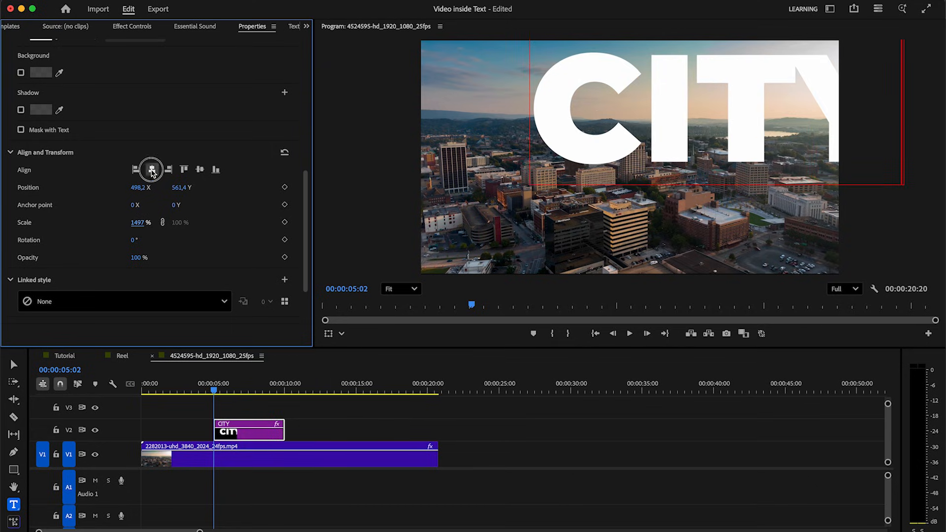
{"action": "left_click", "coordinate": [151, 171]}
{"action": "left_click", "coordinate": [200, 170]}
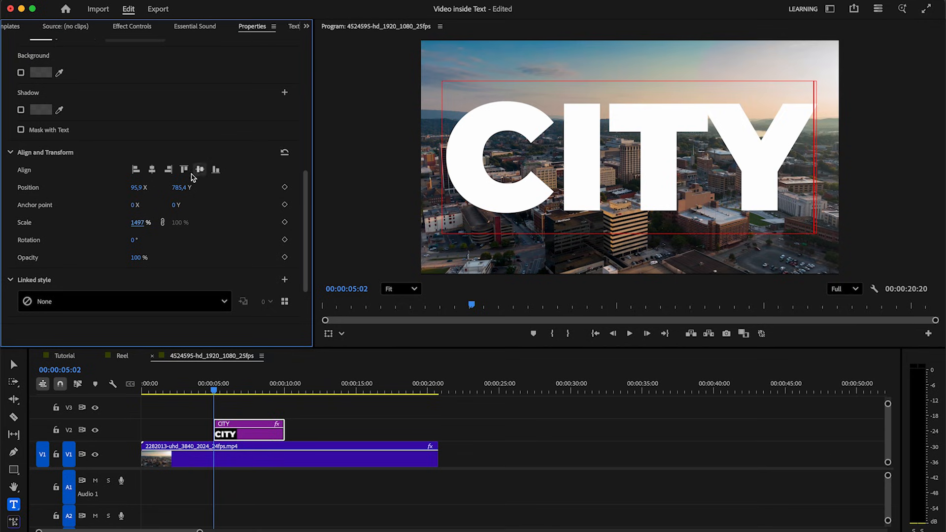
Set the CITY text's scale to 1671 % and center it horizontally and vertically in the frame again.
{"action": "left_click_drag", "start_coordinate": [139, 225], "coordinate": [276, 222]}
{"action": "left_click", "coordinate": [152, 172]}
{"action": "left_click", "coordinate": [197, 171]}
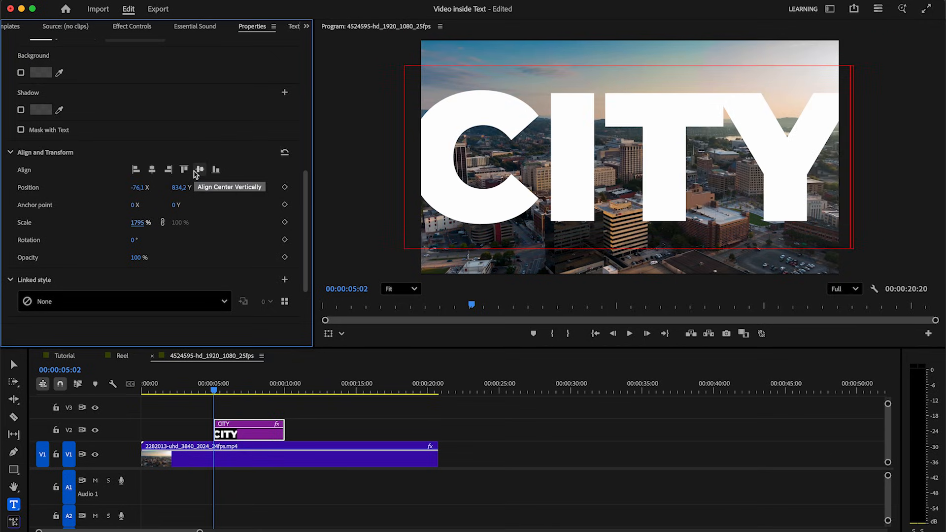
{"action": "left_click_drag", "start_coordinate": [139, 224], "coordinate": [79, 224]}
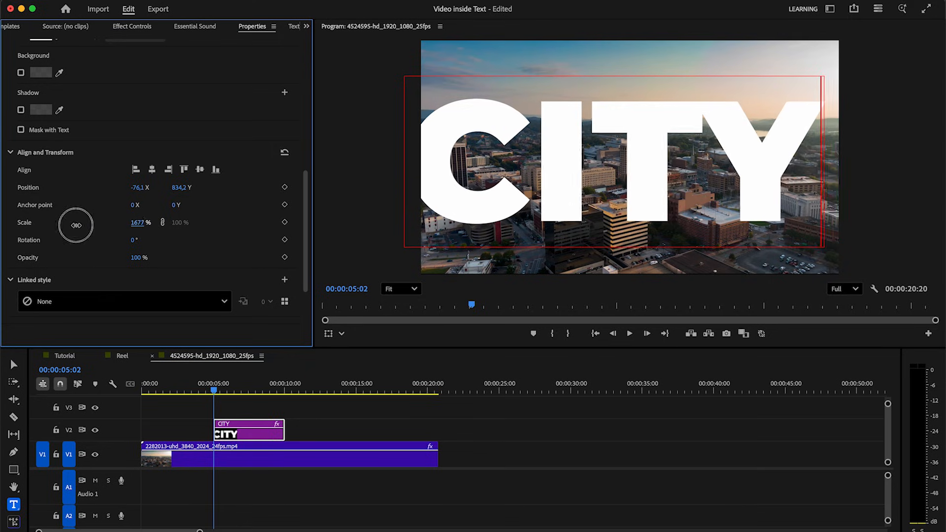
{"action": "left_click", "coordinate": [151, 170]}
{"action": "left_click", "coordinate": [199, 172]}
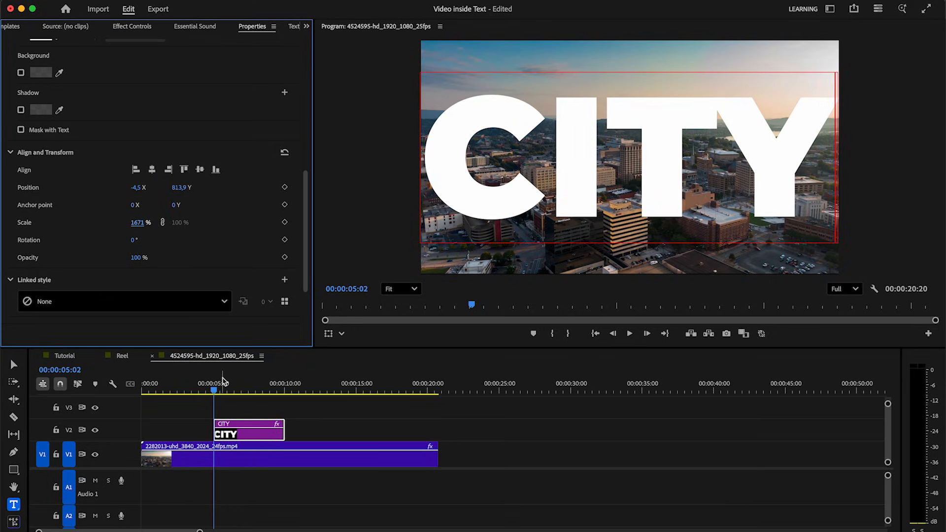
Extend the CITY clip over the full length of the footage and apply Track Matte Key to the city footage.
{"action": "left_click_drag", "start_coordinate": [216, 433], "coordinate": [141, 433]}
{"action": "left_click_drag", "start_coordinate": [285, 433], "coordinate": [438, 433]}
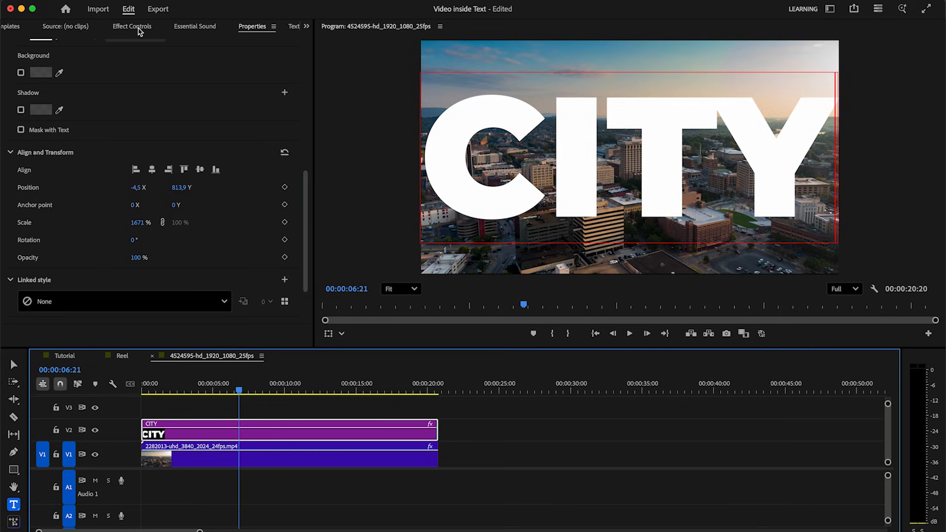
{"action": "left_click", "coordinate": [306, 26]}
{"action": "left_click", "coordinate": [328, 79]}
{"action": "type", "text": "t"}
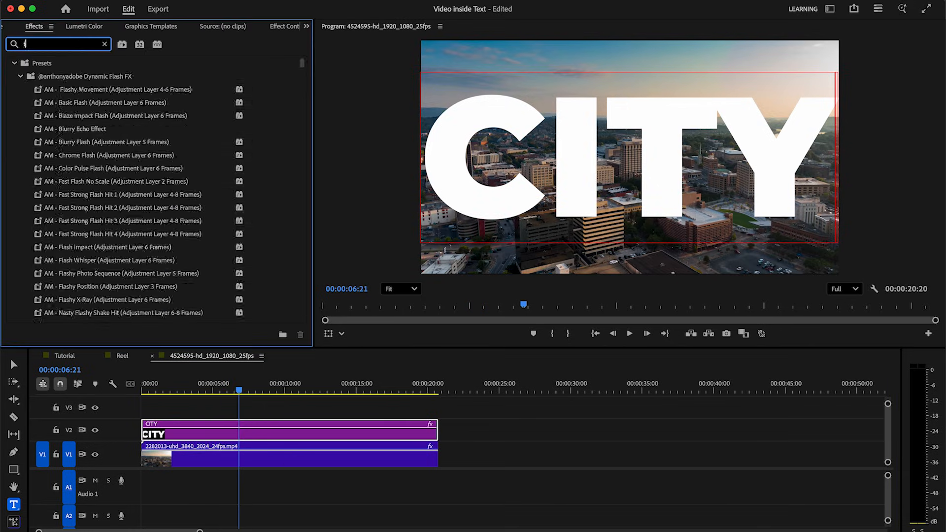
{"action": "type", "text": "rack"}
{"action": "left_click_drag", "start_coordinate": [82, 146], "coordinate": [235, 459]}
Set the Track Matte Key's matte to Video 2 on the city footage and play back the result.
{"action": "left_click", "coordinate": [306, 25]}
{"action": "left_click", "coordinate": [316, 133]}
{"action": "scroll", "coordinate": [297, 188], "scroll_direction": "down", "scroll_amount": 3}
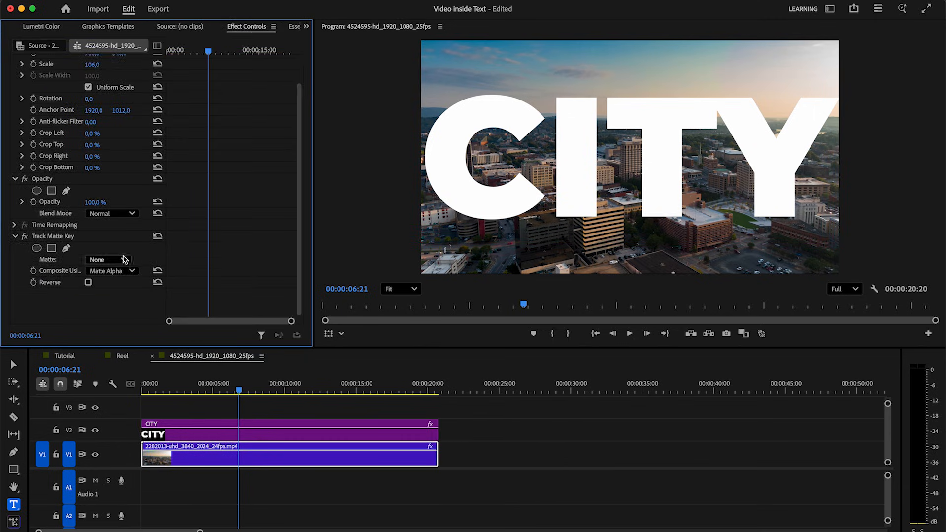
{"action": "left_click", "coordinate": [123, 259]}
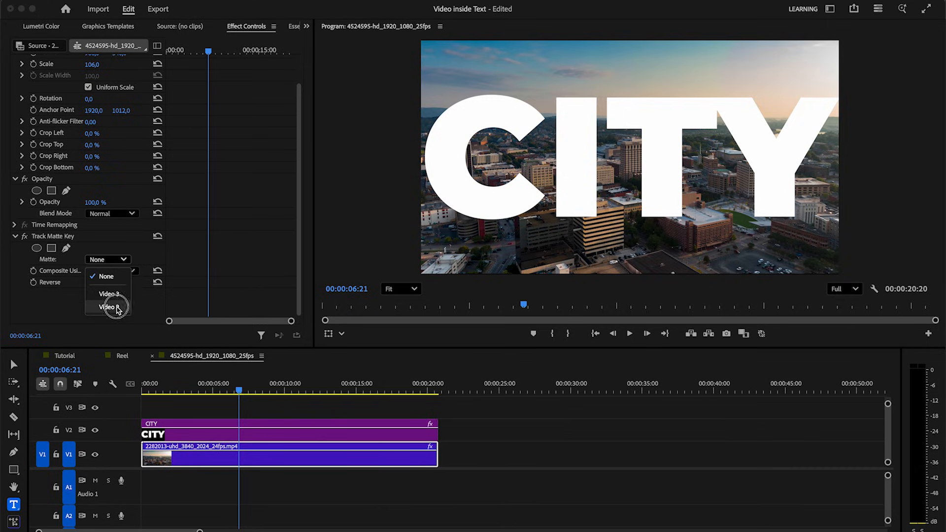
{"action": "left_click", "coordinate": [118, 309]}
{"action": "left_click_drag", "start_coordinate": [172, 390], "coordinate": [123, 378]}
{"action": "key", "text": "space"}
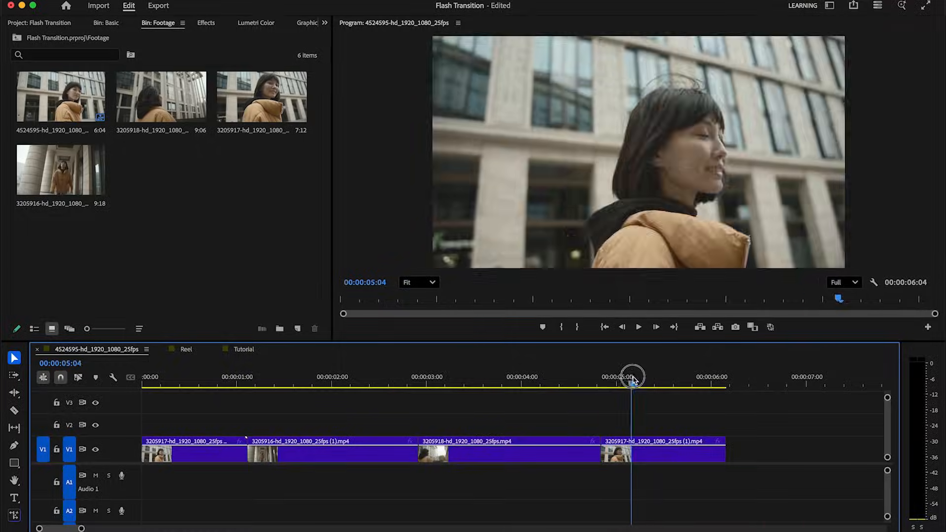
In the Flash Transition project, create an adjustment layer and place it on V2 at the cut between the first two clips.
{"action": "left_click_drag", "start_coordinate": [629, 376], "coordinate": [225, 361]}
{"action": "left_click", "coordinate": [298, 329]}
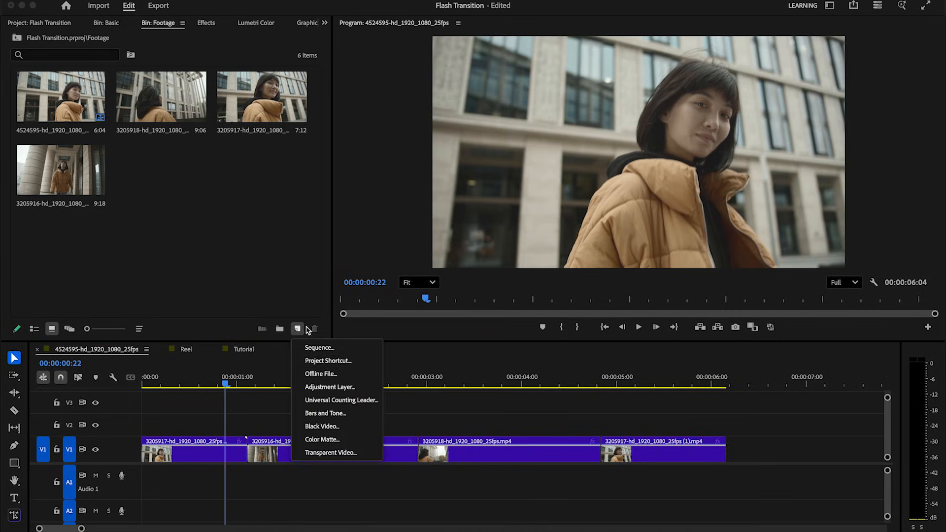
{"action": "left_click", "coordinate": [338, 387]}
{"action": "left_click", "coordinate": [544, 330]}
{"action": "left_click_drag", "start_coordinate": [187, 172], "coordinate": [250, 428]}
{"action": "left_click", "coordinate": [248, 384]}
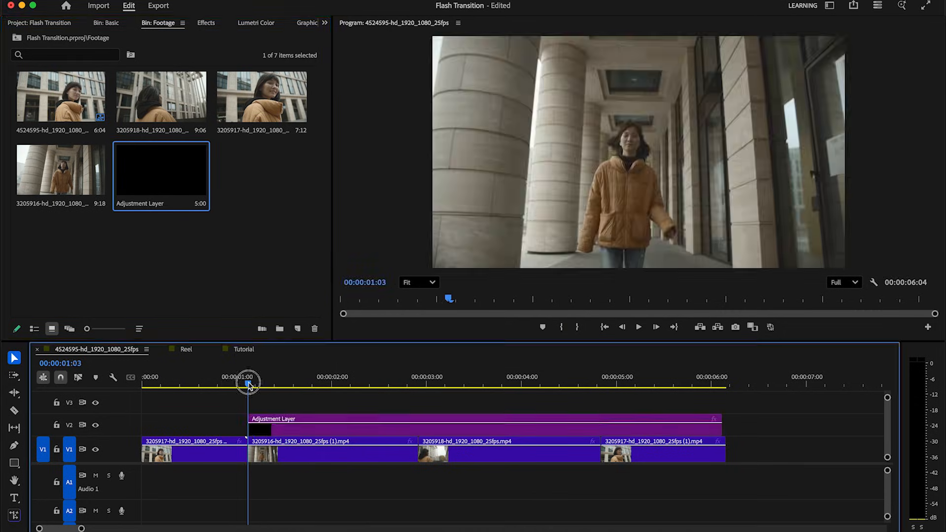
Move the adjustment layer's start to 00:00:01:00, three frames before the cut, and cut off everything after 00:00:01:06.
{"action": "left_click_drag", "start_coordinate": [250, 386], "coordinate": [237, 386]}
{"action": "left_click_drag", "start_coordinate": [274, 428], "coordinate": [263, 437]}
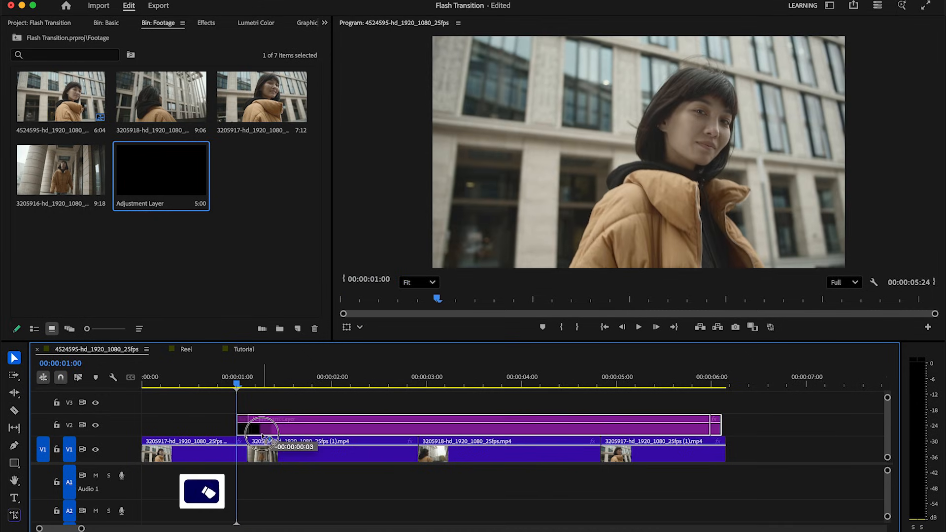
{"action": "key", "text": "Right"}
{"action": "key", "text": "Right"}
{"action": "key", "text": "Right"}
{"action": "key", "text": "Right"}
{"action": "key", "text": "Right"}
{"action": "key", "text": "Right"}
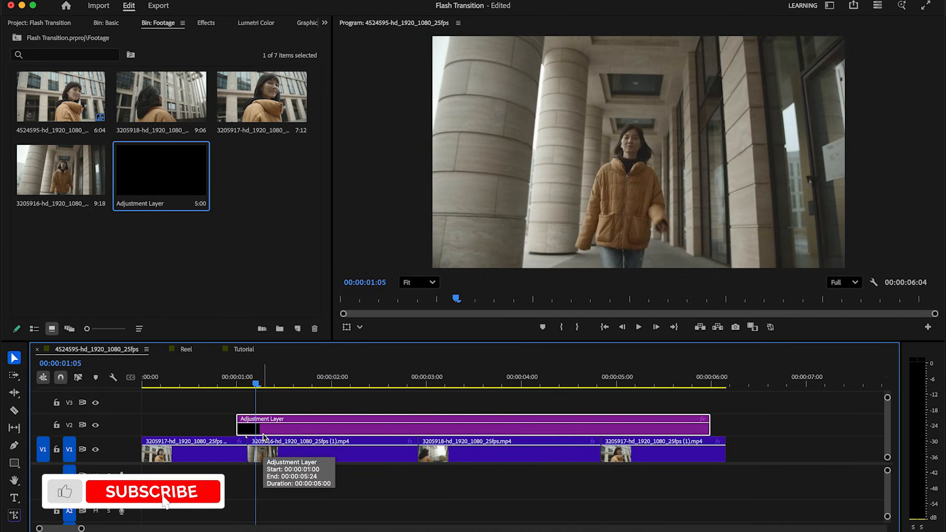
{"action": "key", "text": "super+k"}
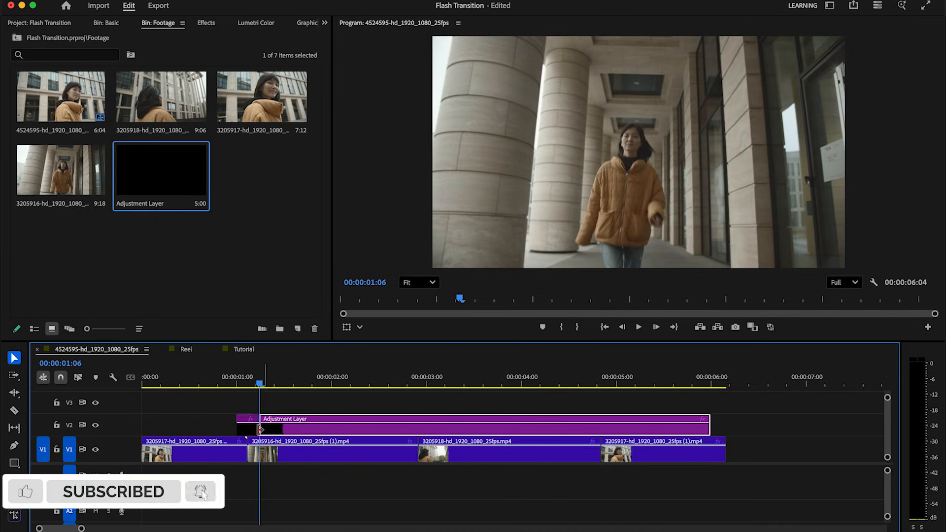
{"action": "key", "text": "Delete"}
Find the Brightness & Contrast effect and apply it to the short adjustment layer.
{"action": "left_click", "coordinate": [206, 23]}
{"action": "left_click", "coordinate": [66, 39]}
{"action": "type", "text": "bl"}
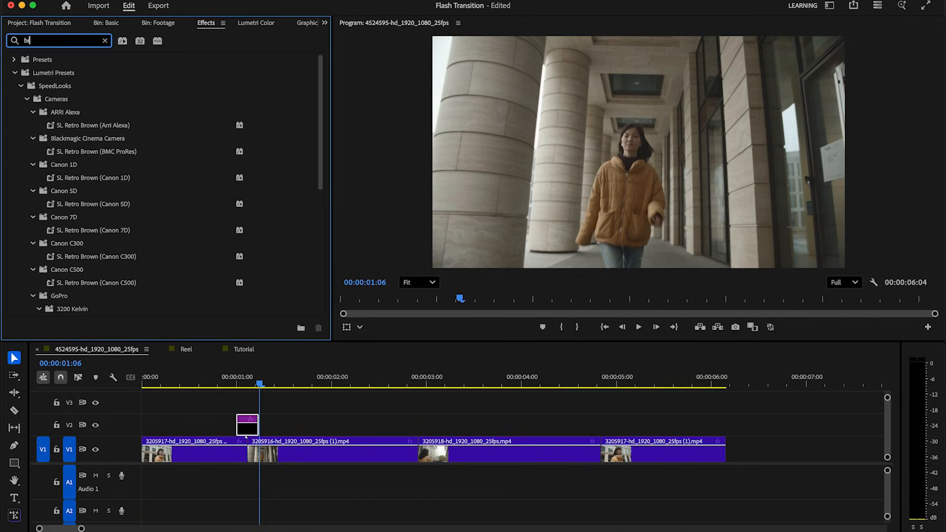
{"action": "type", "text": "ight"}
{"action": "left_click_drag", "start_coordinate": [89, 142], "coordinate": [247, 265]}
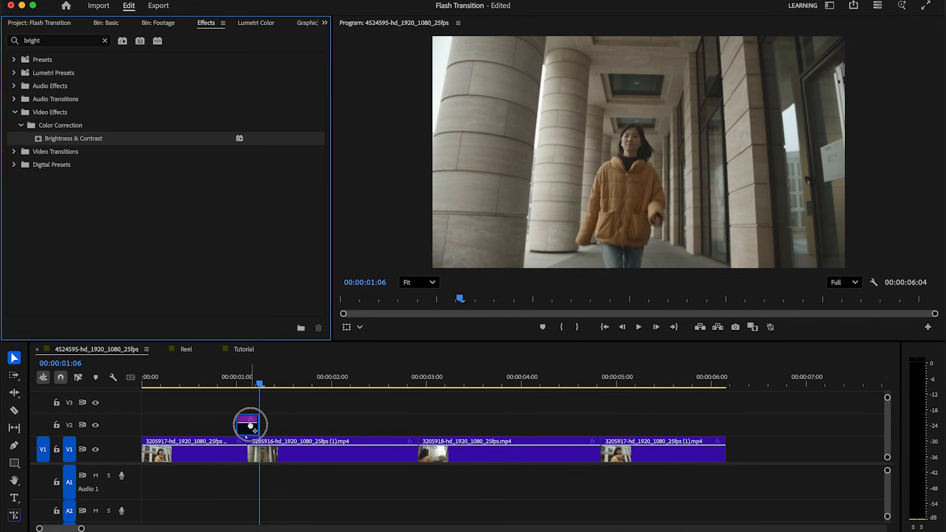
Set starting keyframes of 0,0 for Brightness and Contrast at the beginning of the adjustment layer.
{"action": "left_click", "coordinate": [324, 22]}
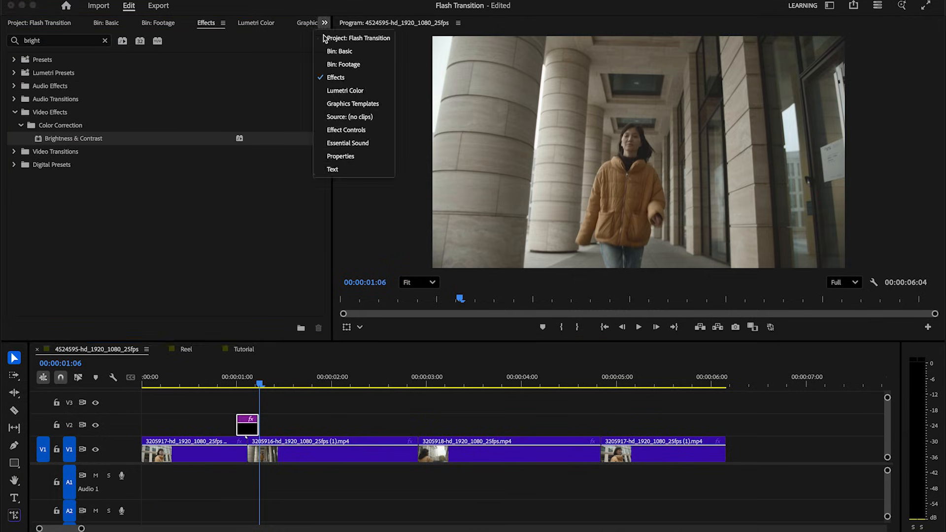
{"action": "left_click", "coordinate": [346, 130]}
{"action": "left_click_drag", "start_coordinate": [318, 176], "coordinate": [319, 197]}
{"action": "left_click_drag", "start_coordinate": [202, 46], "coordinate": [149, 53]}
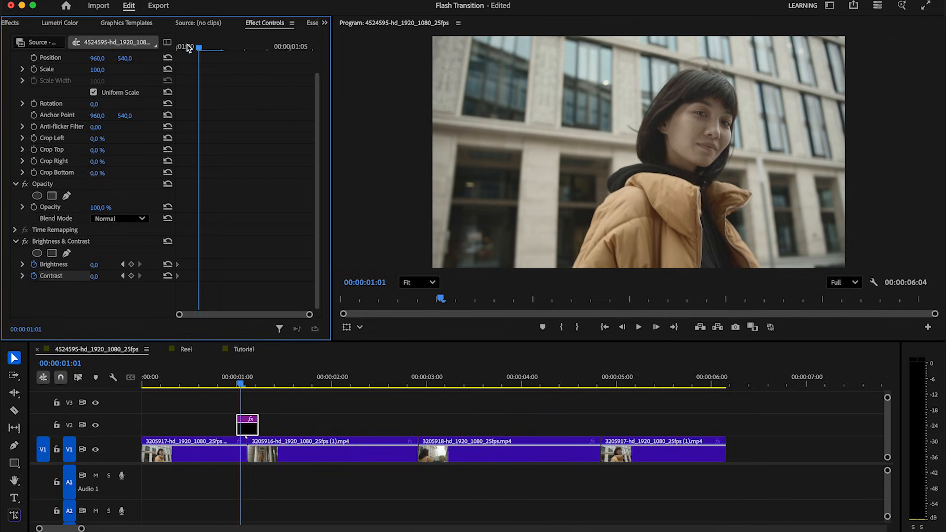
At 00:00:01:03, keyframe Brightness to 100 and Contrast to 40.
{"action": "left_click_drag", "start_coordinate": [188, 48], "coordinate": [244, 48]}
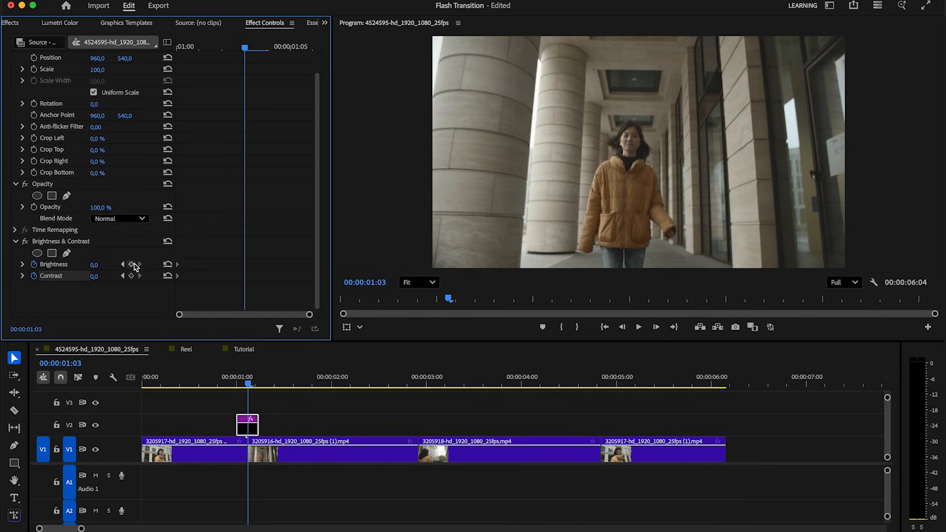
{"action": "left_click", "coordinate": [99, 277]}
{"action": "type", "text": "4"}
{"action": "left_click", "coordinate": [138, 292]}
At 00:00:01:04, add Brightness and Contrast keyframes and set both values to 0.
{"action": "left_click", "coordinate": [267, 46]}
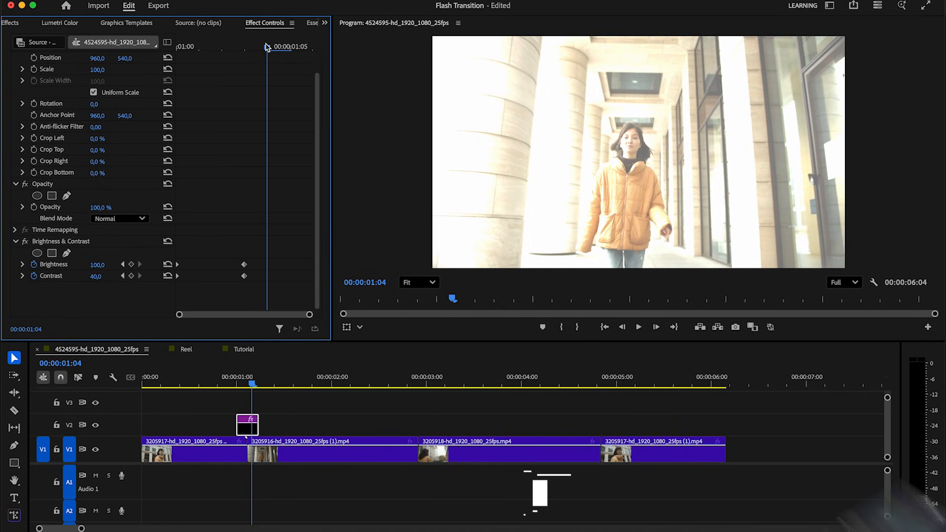
{"action": "left_click", "coordinate": [131, 265]}
{"action": "left_click", "coordinate": [132, 276]}
{"action": "left_click", "coordinate": [98, 265]}
{"action": "type", "text": "0"}
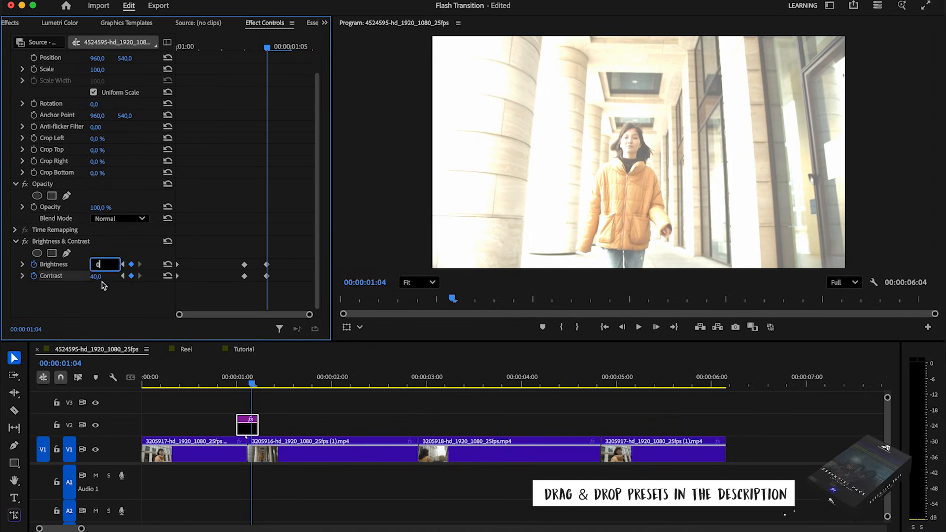
{"action": "left_click", "coordinate": [97, 277]}
{"action": "type", "text": "0"}
{"action": "left_click", "coordinate": [106, 295]}
Move the last Brightness and Contrast keyframes to the end of the adjustment layer and play back the flash.
{"action": "left_click", "coordinate": [266, 264]}
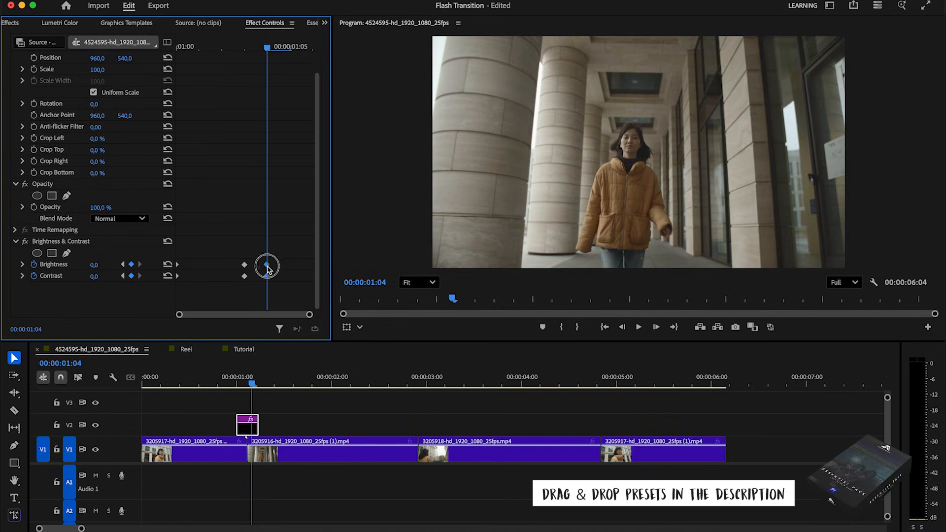
{"action": "key", "text": "Delete"}
{"action": "left_click", "coordinate": [186, 380]}
{"action": "key", "text": "space"}
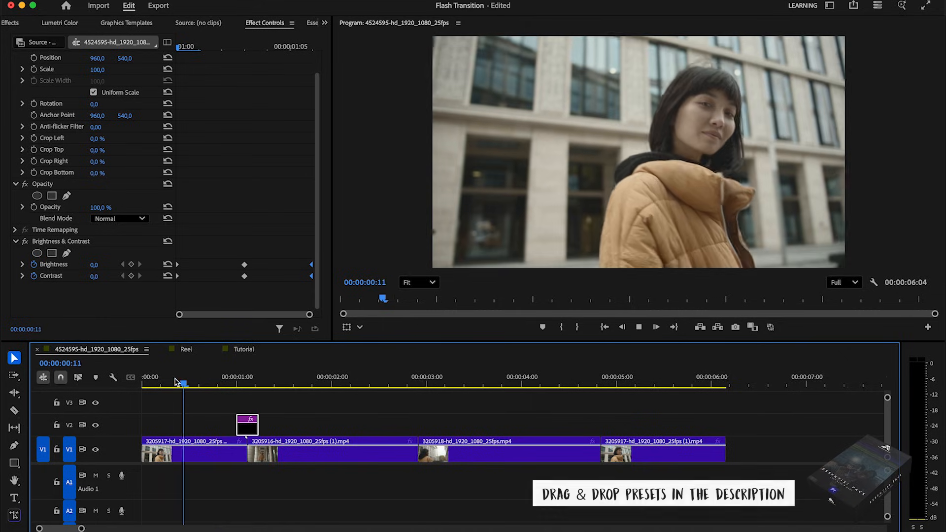
Copy the flash adjustment layer onto the other two cuts on V2 and play back the sequence.
{"action": "left_click", "coordinate": [248, 424]}
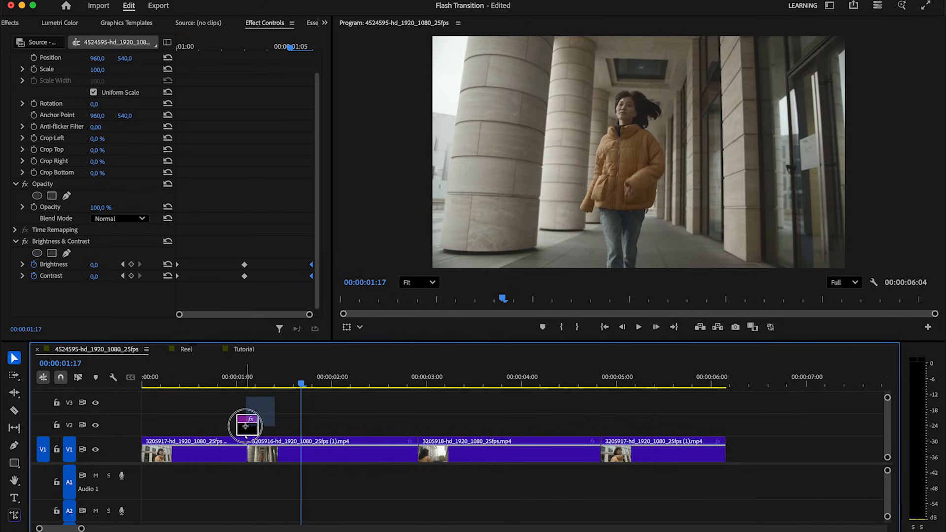
{"action": "left_click_drag", "start_coordinate": [249, 434], "coordinate": [602, 434]}
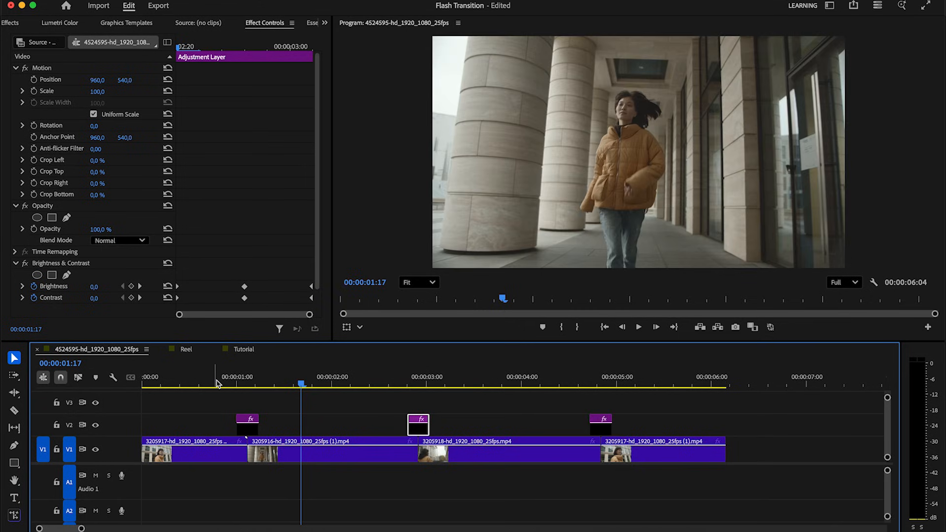
{"action": "left_click_drag", "start_coordinate": [217, 383], "coordinate": [196, 384]}
{"action": "key", "text": "space"}
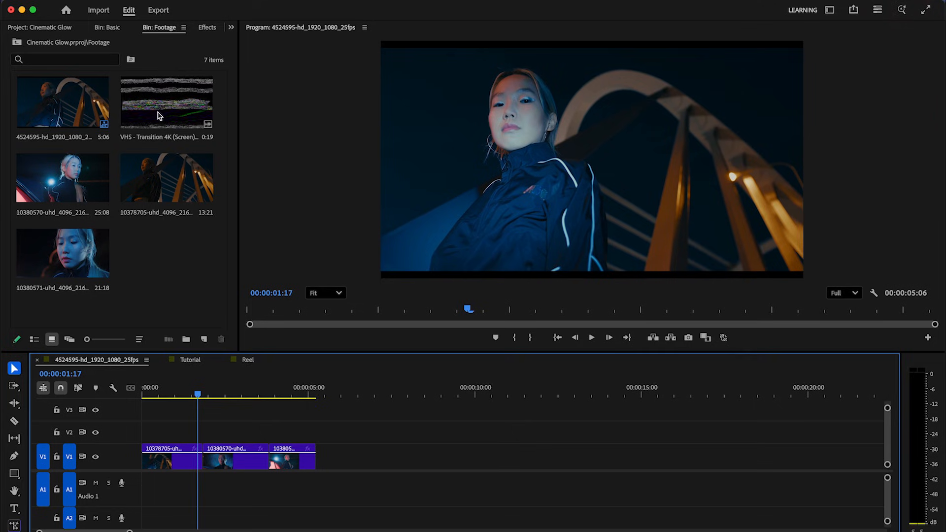
In the Cinematic Glow project, place the VHS - Transition 4K clip on V2 at 00:00:01:17 with its audio on A1.
{"action": "left_click_drag", "start_coordinate": [158, 116], "coordinate": [200, 422]}
{"action": "left_click_drag", "start_coordinate": [208, 515], "coordinate": [207, 487]}
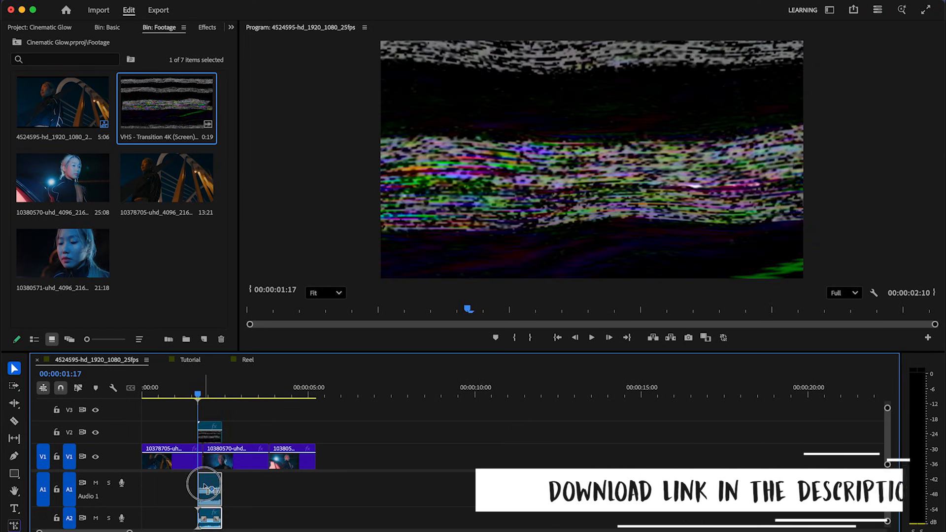
Scale the VHS transition clip to the frame size and play it back.
{"action": "left_click_drag", "start_coordinate": [198, 393], "coordinate": [208, 394]}
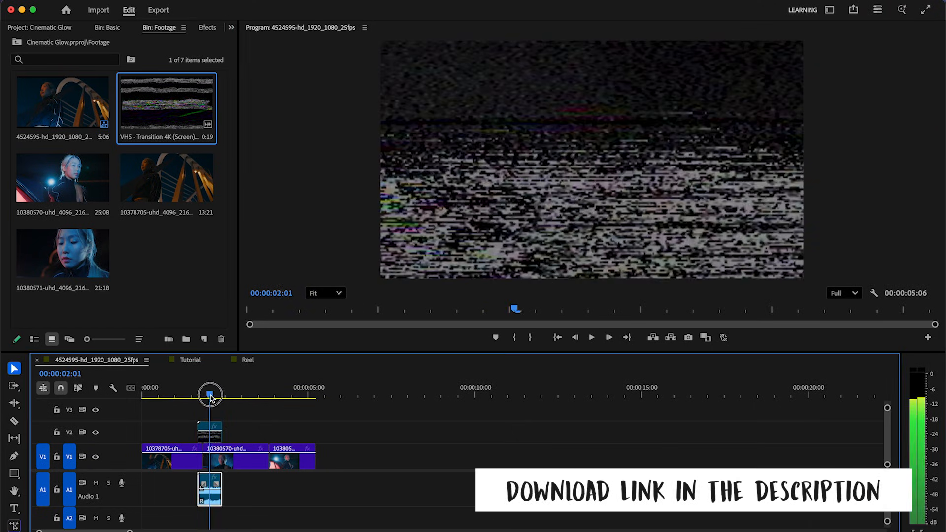
{"action": "right_click", "coordinate": [215, 442]}
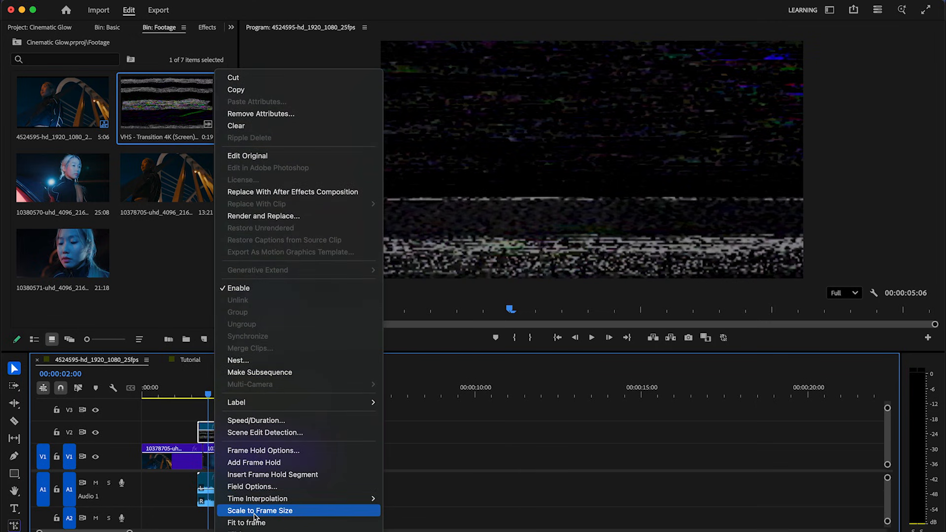
{"action": "left_click", "coordinate": [260, 512]}
{"action": "key", "text": "space"}
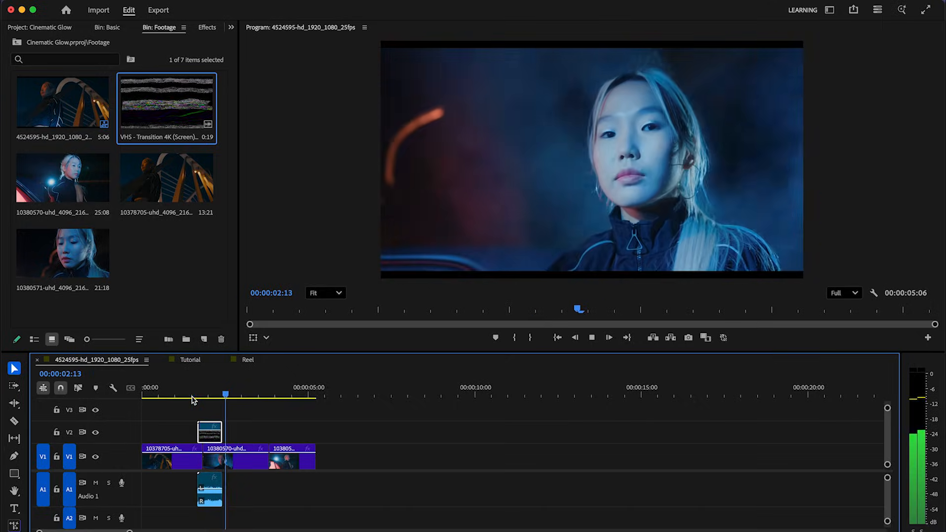
{"action": "key", "text": "space"}
Cut the VHS clip's video and audio at 00:00:02:00 and remove the parts after the cut.
{"action": "left_click_drag", "start_coordinate": [194, 399], "coordinate": [210, 397]}
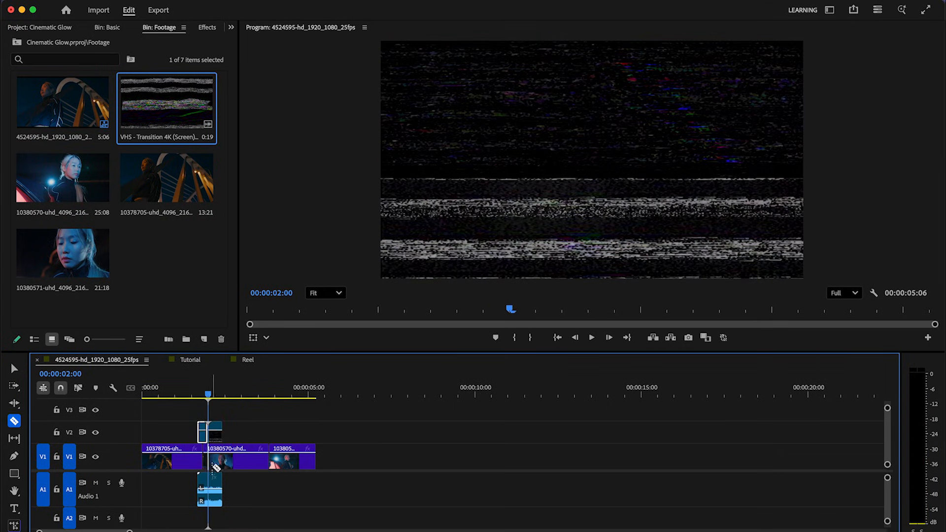
{"action": "left_click", "coordinate": [212, 490]}
{"action": "key", "text": "v"}
{"action": "left_click_drag", "start_coordinate": [215, 437], "coordinate": [202, 395]}
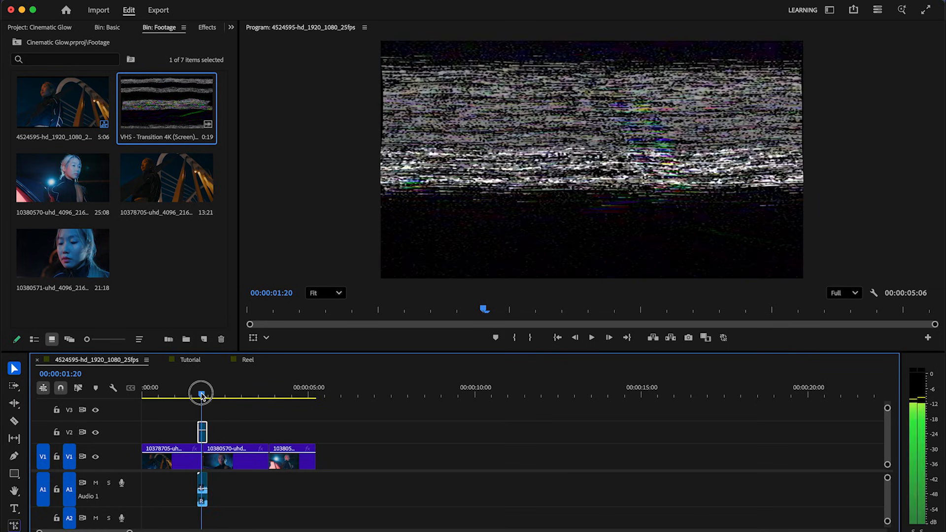
Set the VHS clip's blend mode to Screen and play back the transition.
{"action": "left_click", "coordinate": [251, 134]}
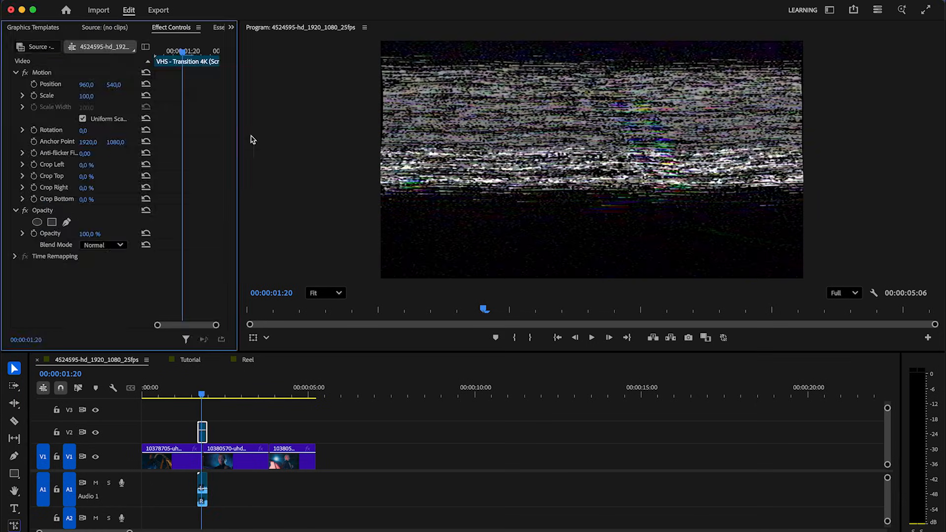
{"action": "left_click", "coordinate": [106, 246]}
{"action": "left_click", "coordinate": [104, 370]}
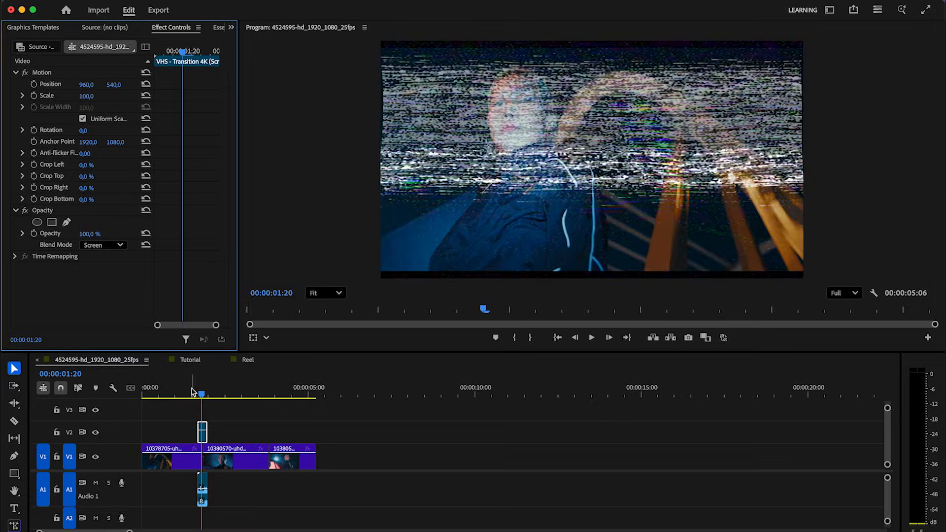
{"action": "key", "text": "space"}
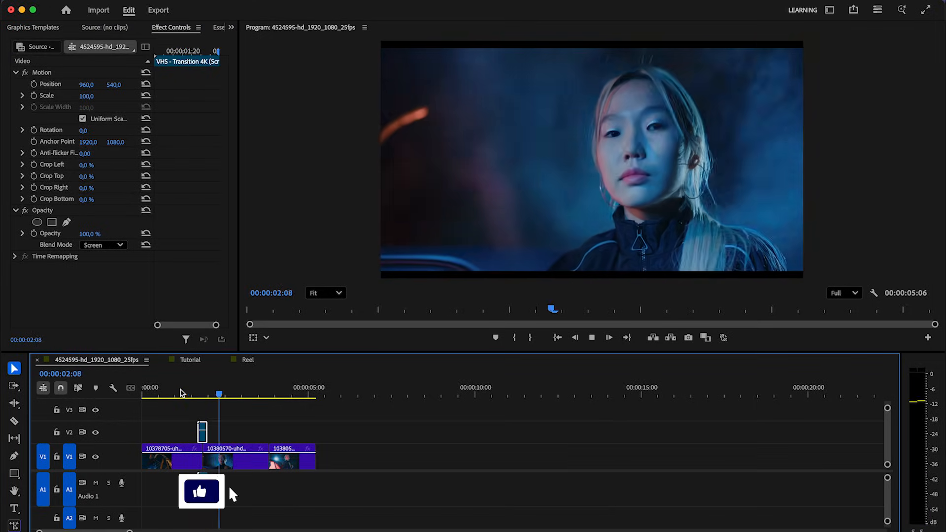
{"action": "key", "text": "space"}
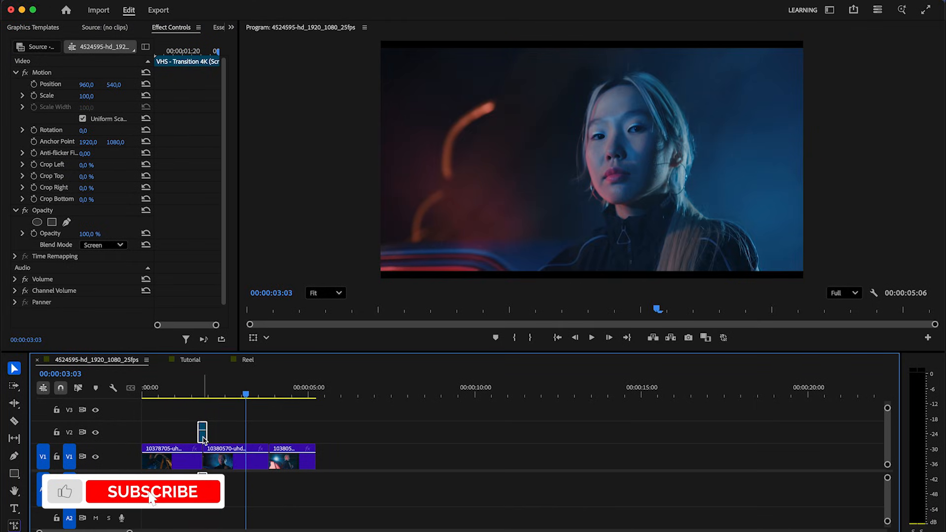
Copy the VHS transition with its audio to the second cut at 00:00:03:17 and play the sequence from the beginning.
{"action": "left_click", "coordinate": [266, 393]}
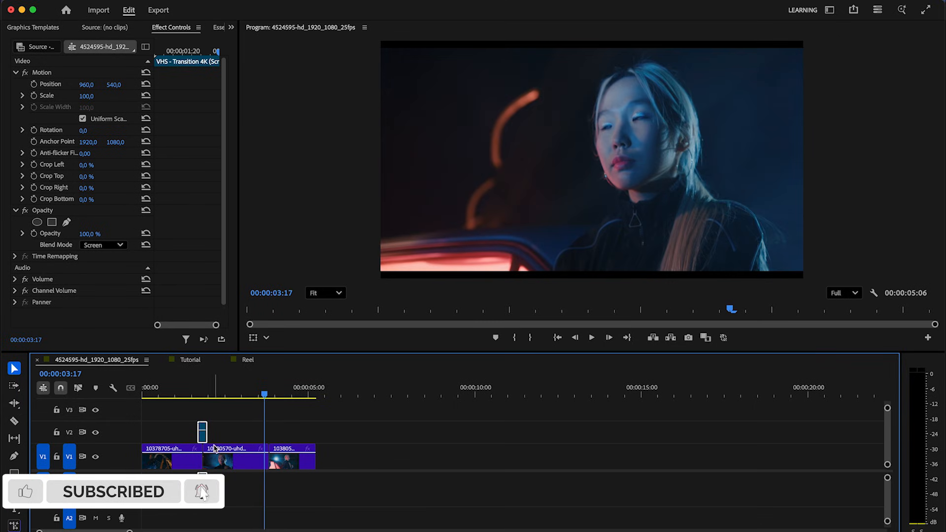
{"action": "left_click_drag", "start_coordinate": [204, 440], "coordinate": [271, 437]}
{"action": "key", "text": "Home"}
{"action": "key", "text": "space"}
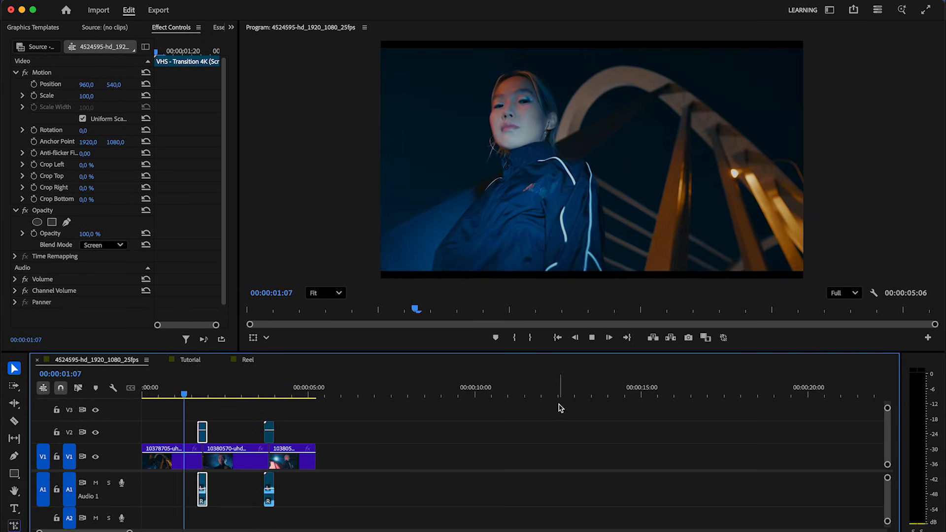